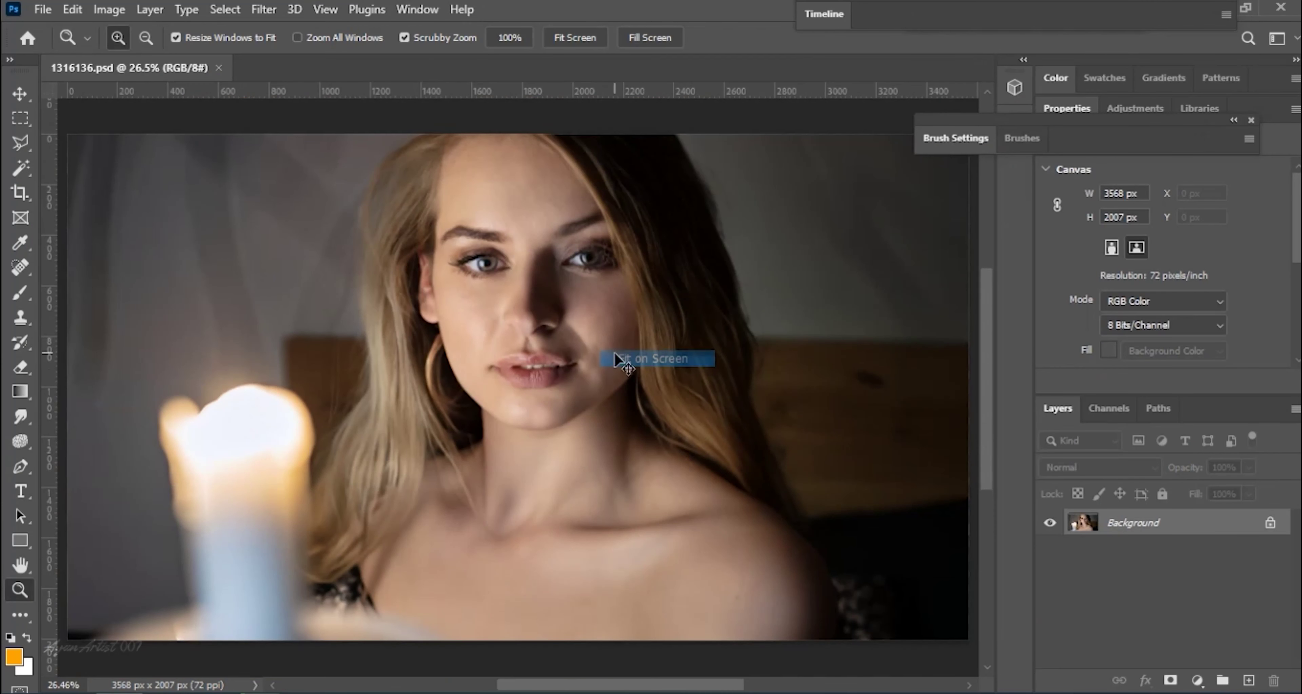
# Duplicate the portrait onto Layer 1; in Camera Raw, shift white balance, darken exposure, add contrast, highlights -42.
pyautogui.hotkey('ctrl', 'j')
pyautogui.press('v')
pyautogui.click(270, 9)
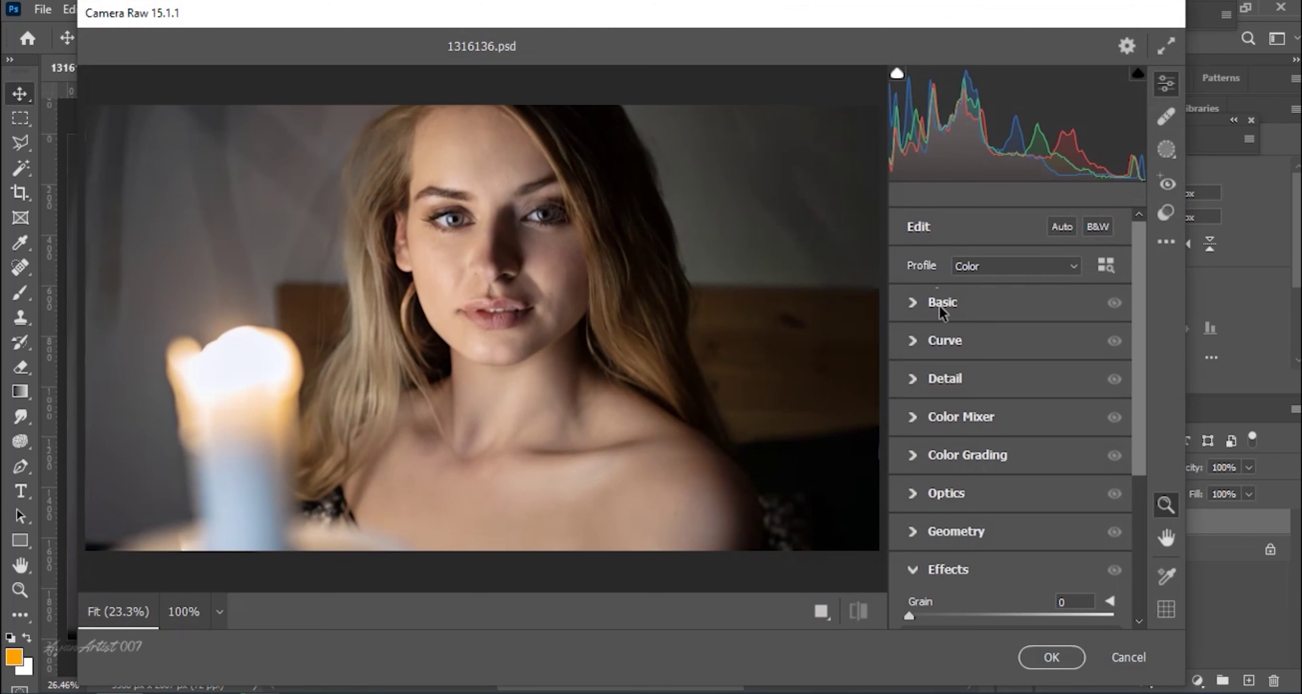
pyautogui.click(942, 302)
pyautogui.moveTo(1013, 302); pyautogui.dragTo(1030, 329)
pyautogui.moveTo(1011, 377)
pyautogui.mouseDown()
pyautogui.moveTo(1041, 405)
pyautogui.moveTo(982, 435)
pyautogui.moveTo(1060, 463)
pyautogui.mouseUp()
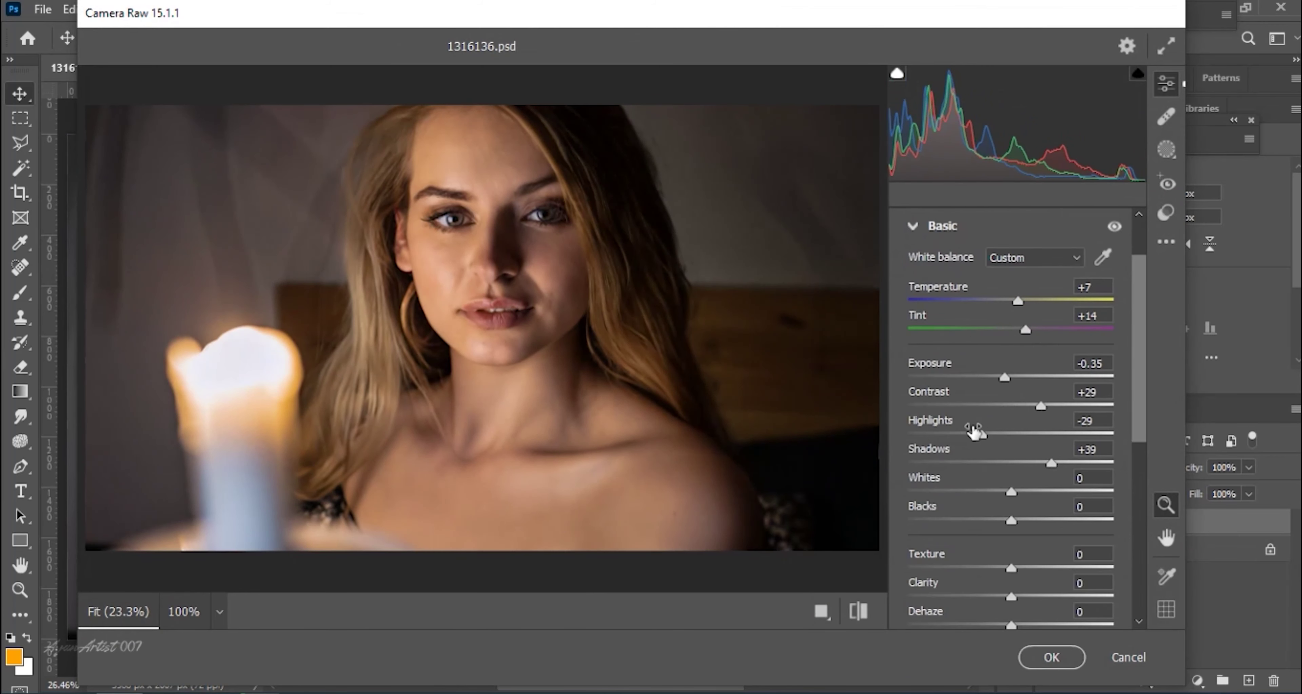
pyautogui.moveTo(966, 435); pyautogui.dragTo(968, 435)
# Deepen the blacks to -21, raise Clarity, reset Dehaze and adjust the lower Basic sliders.
pyautogui.hotkey('ctrl', '+')
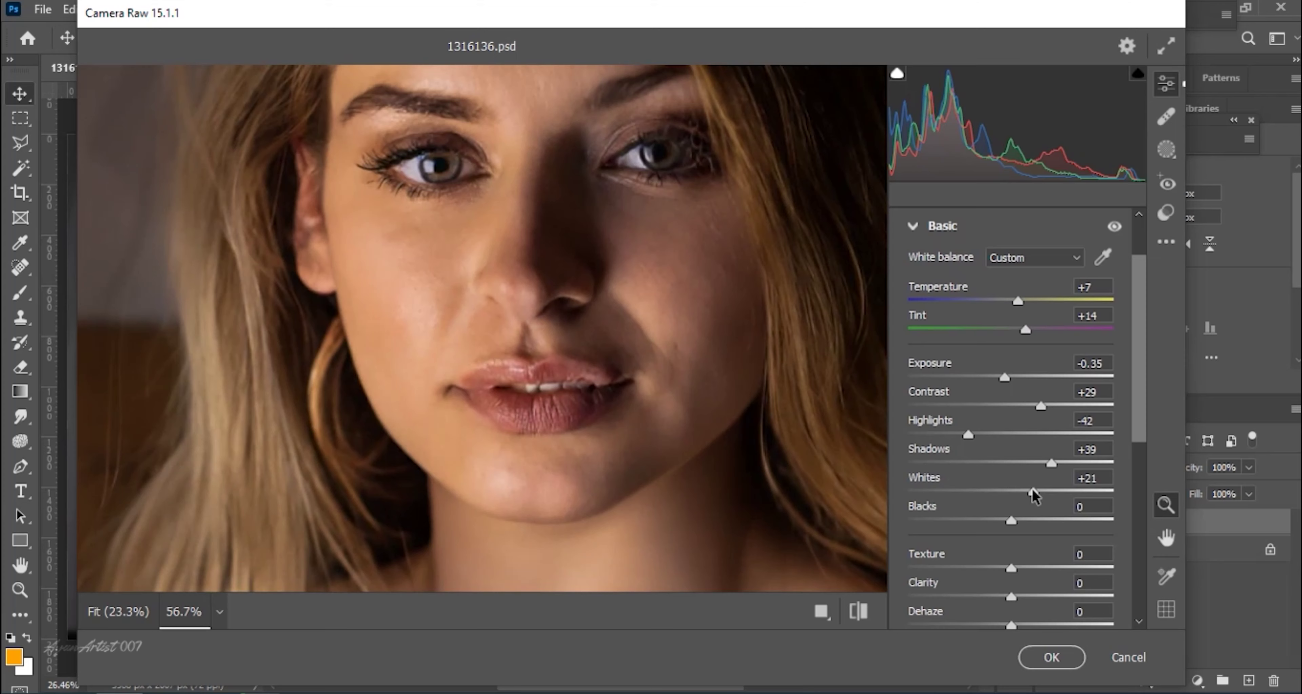
pyautogui.moveTo(1005, 519); pyautogui.dragTo(992, 519)
pyautogui.moveTo(1012, 597)
pyautogui.mouseDown()
pyautogui.moveTo(1031, 597)
pyautogui.moveTo(1052, 628)
pyautogui.mouseUp()
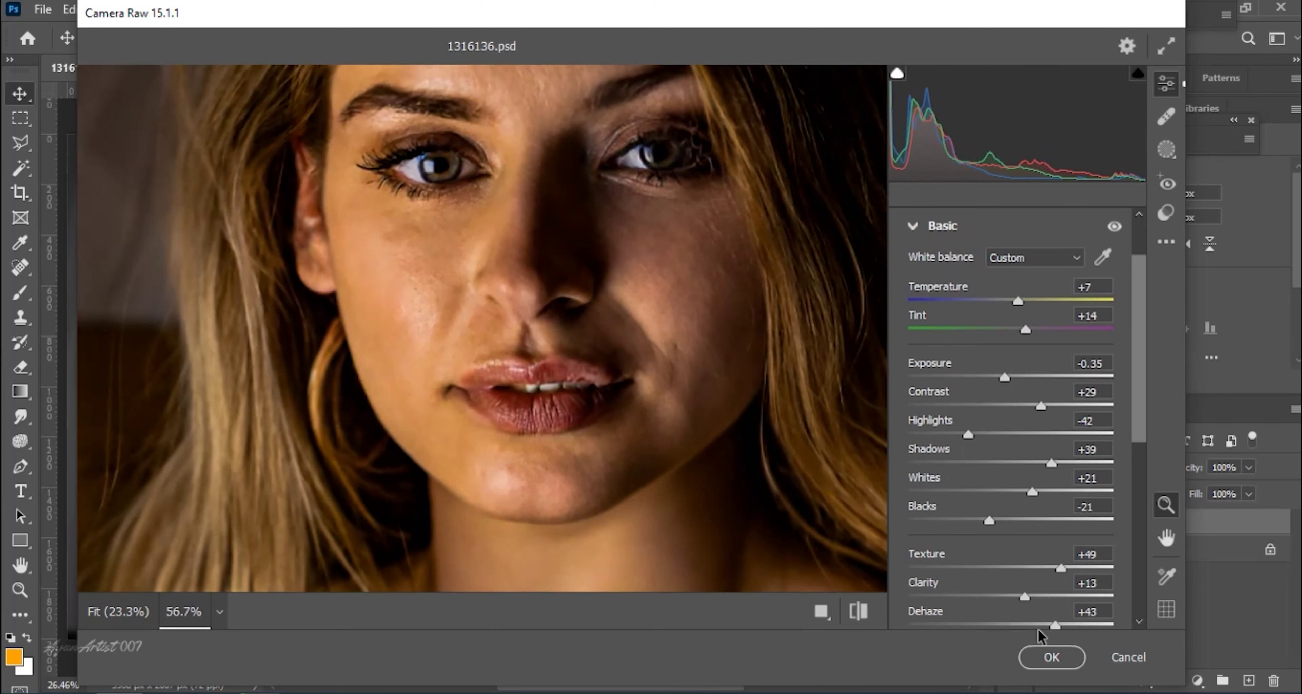
pyautogui.doubleClick(1026, 634)
pyautogui.scroll(-3, 955, 521)
pyautogui.write('+6')
pyautogui.moveTo(1011, 558); pyautogui.dragTo(1076, 559)
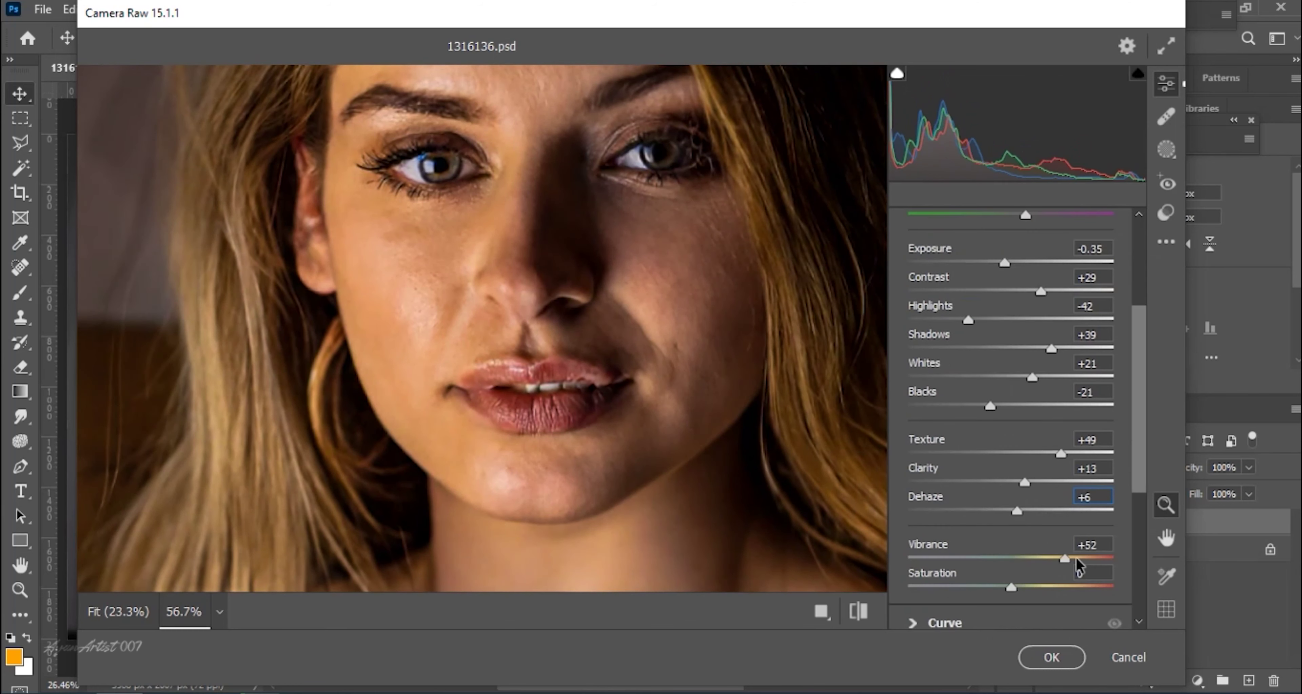
pyautogui.scroll(3, 1015, 432)
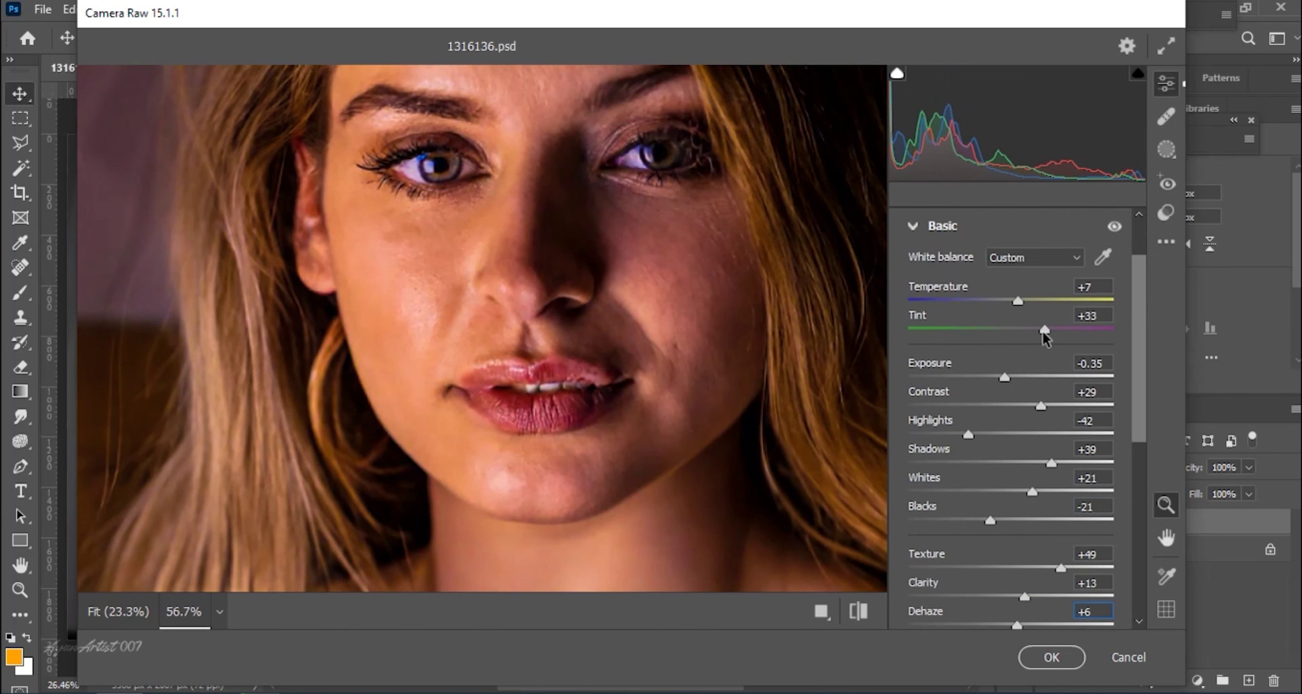
# Fine-tune Temperature to -2, Exposure to -0.25 and Shadows to -13 with the whole photo previewed.
pyautogui.moveTo(1018, 301)
pyautogui.mouseDown()
pyautogui.moveTo(996, 329)
pyautogui.moveTo(1035, 330)
pyautogui.moveTo(1009, 301)
pyautogui.mouseUp()
pyautogui.click(583, 303)
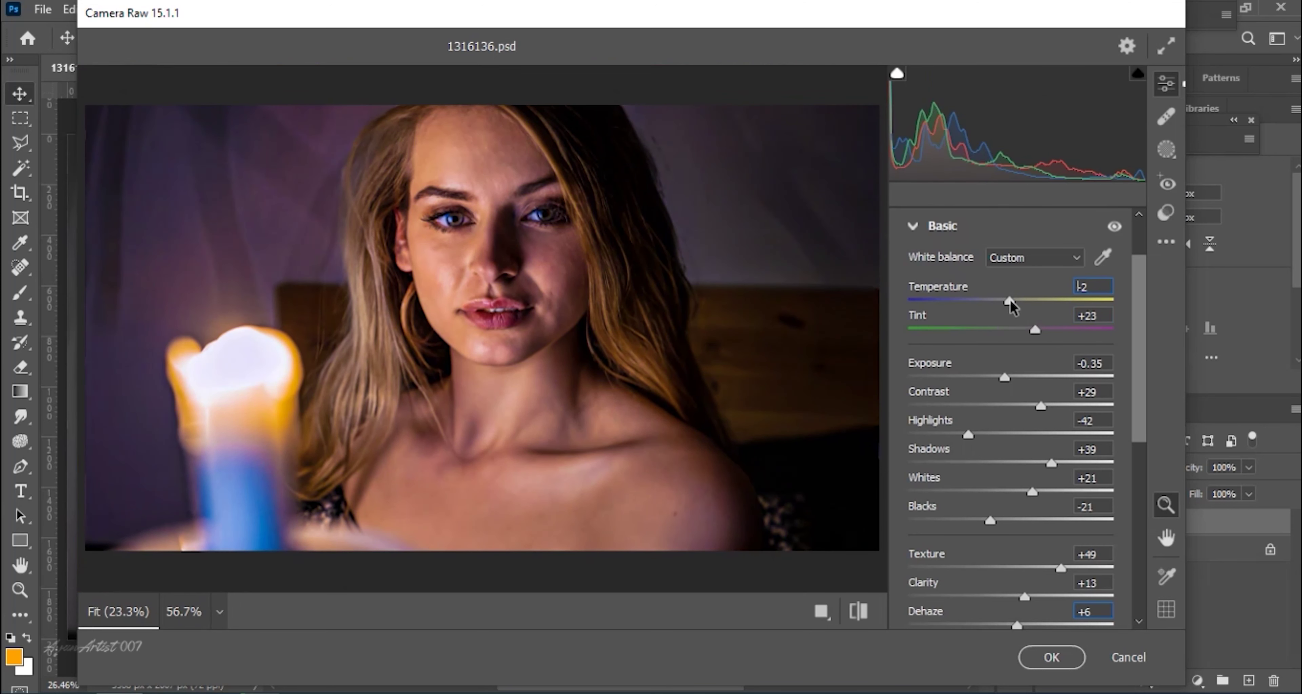
pyautogui.moveTo(1005, 377); pyautogui.dragTo(1006, 377)
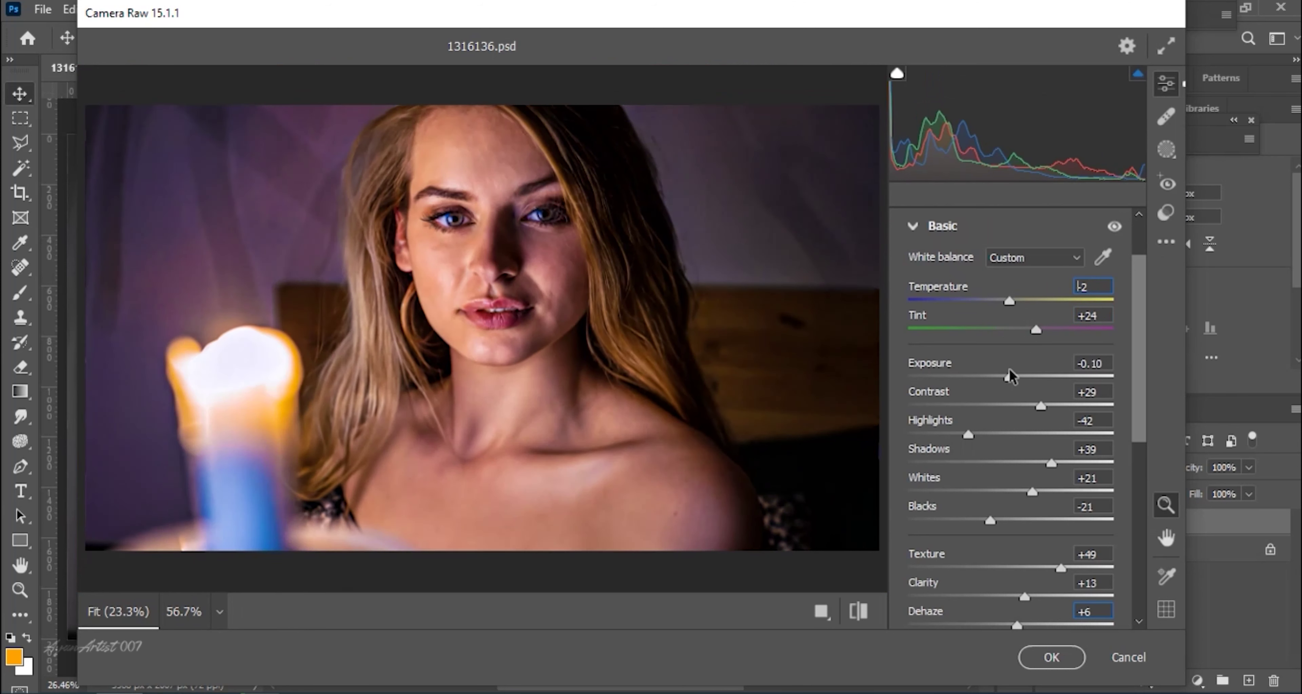
pyautogui.moveTo(993, 464); pyautogui.dragTo(1014, 463)
# Apply the grade, Unsharp Mask Layer 1 (Amount 29%, Radius 7.4 px, Threshold 0), add an empty layer.
pyautogui.click(1061, 659)
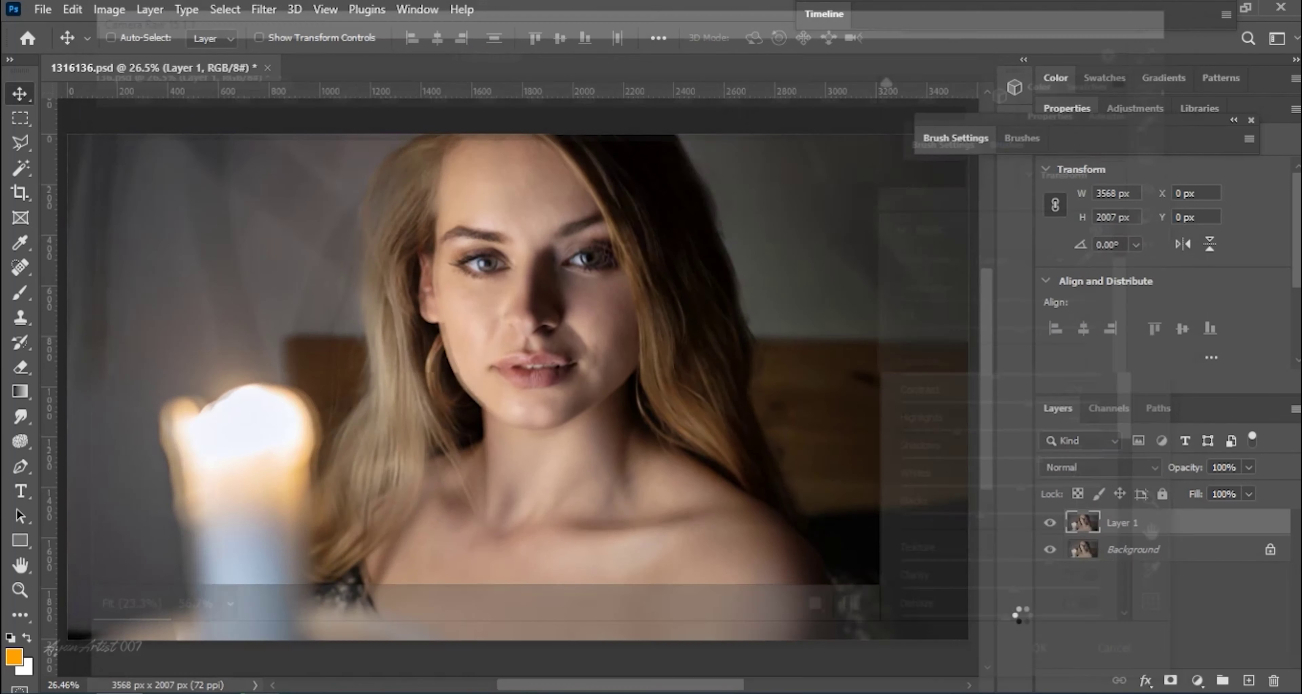
pyautogui.click(263, 10)
pyautogui.click(550, 434)
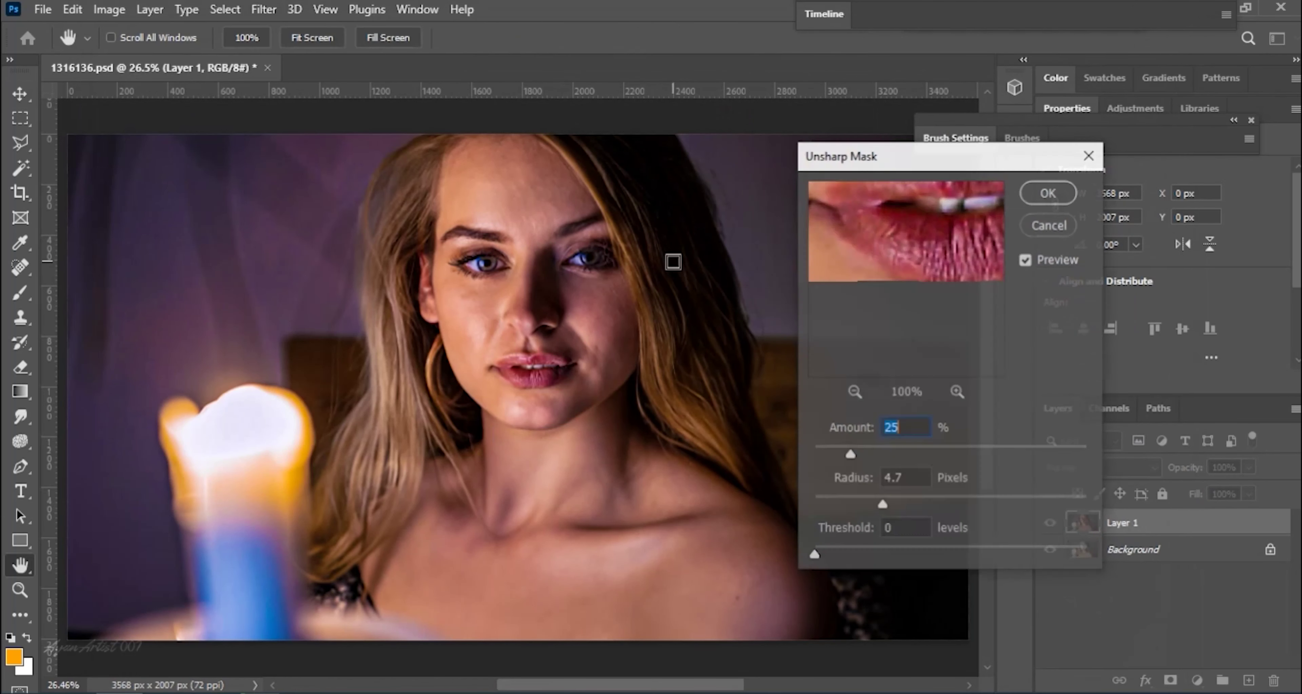
pyautogui.moveTo(881, 456); pyautogui.dragTo(865, 456)
pyautogui.click(590, 281)
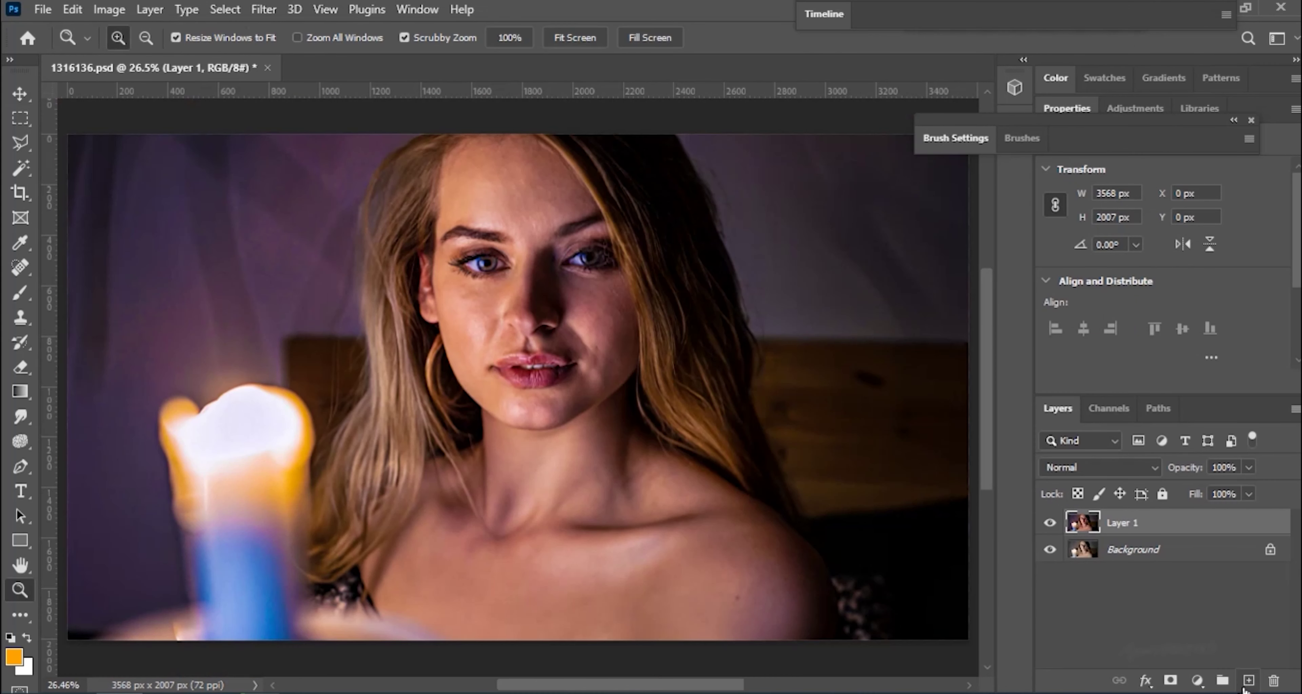
pyautogui.click(1248, 680)
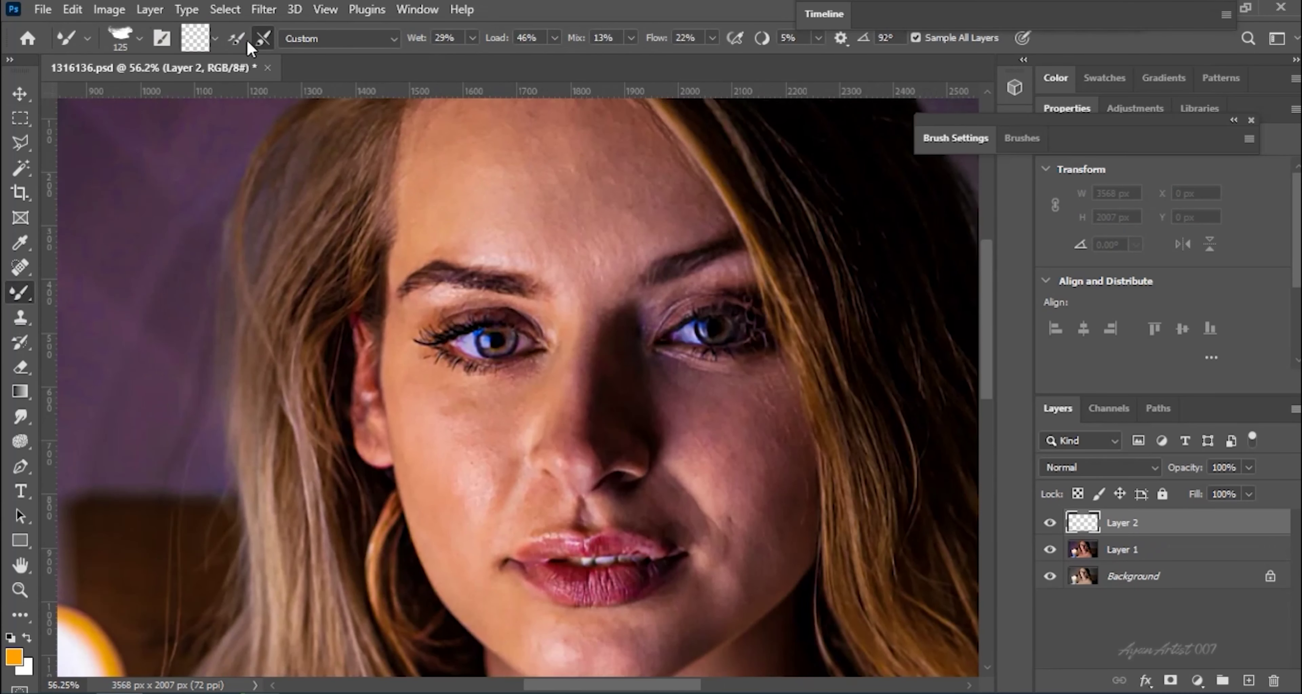
# Clean and shrink the Mixer Brush, then paint the first blending strokes on the forehead.
pyautogui.click(238, 48)
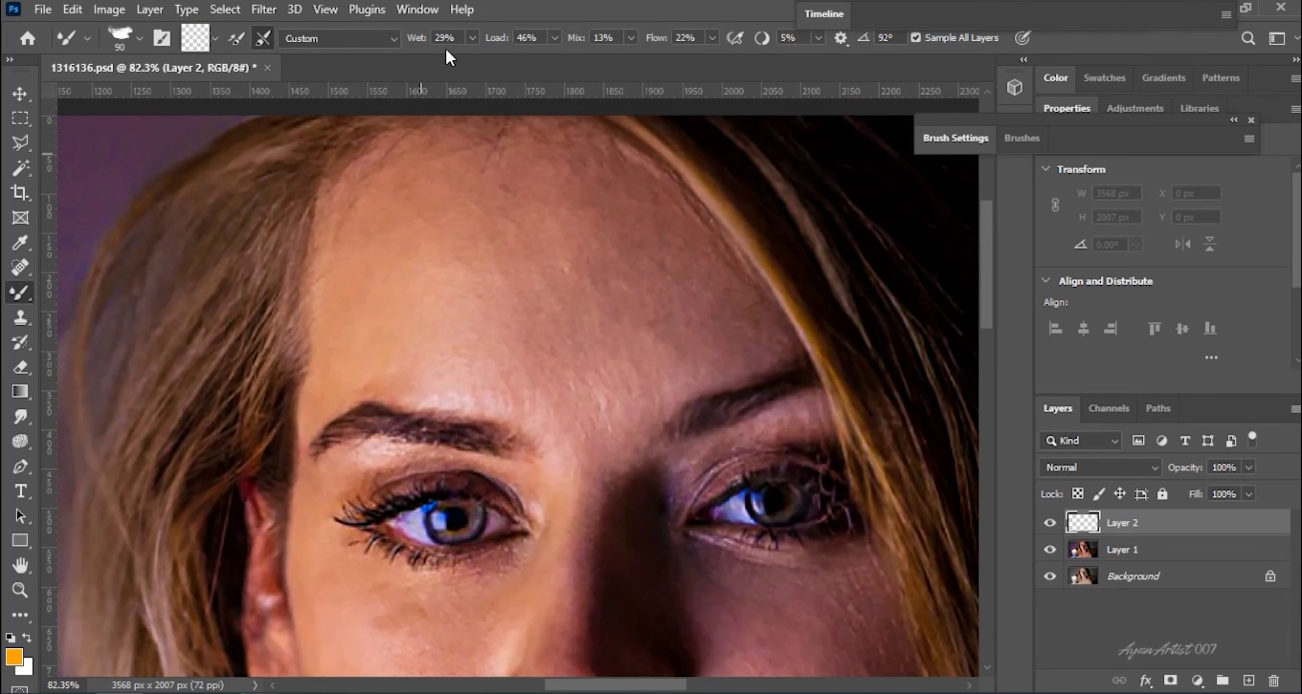
pyautogui.rightClick(519, 262)
pyautogui.press('Escape')
pyautogui.scroll(2, 291, 248)
pyautogui.press('[')
pyautogui.press('[')
pyautogui.moveTo(283, 494); pyautogui.dragTo(286, 368)
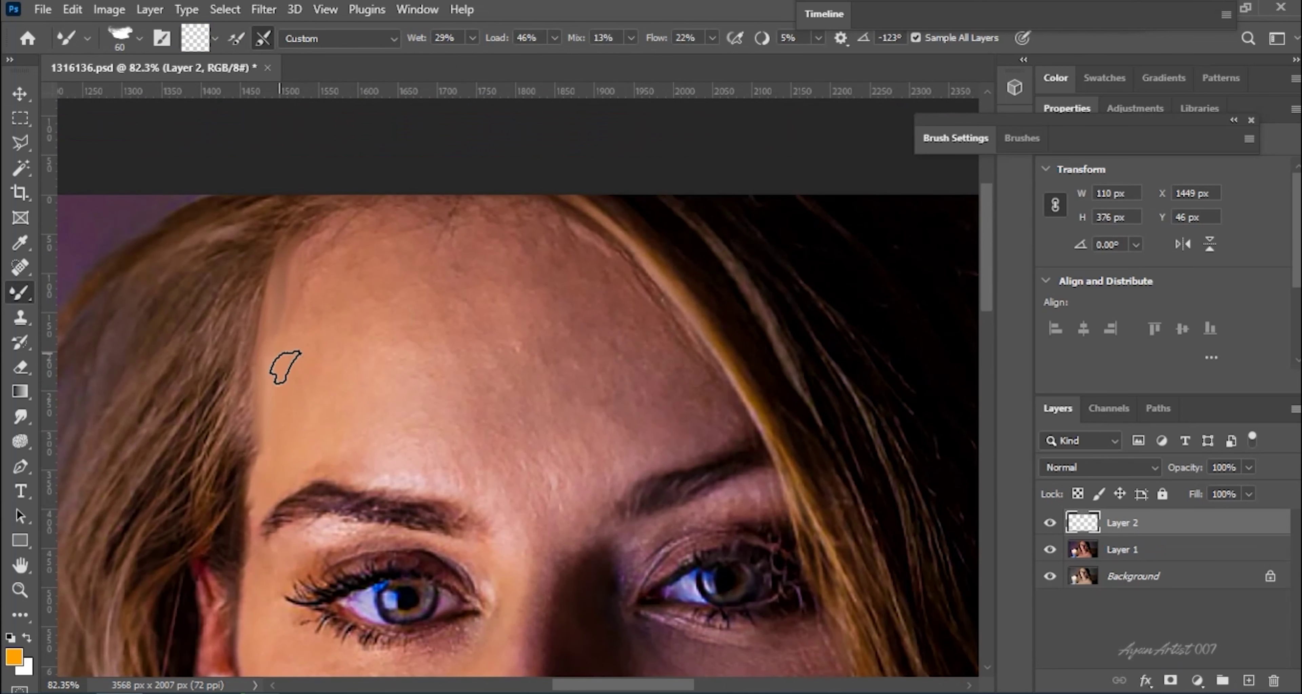
pyautogui.moveTo(305, 267); pyautogui.dragTo(319, 256)
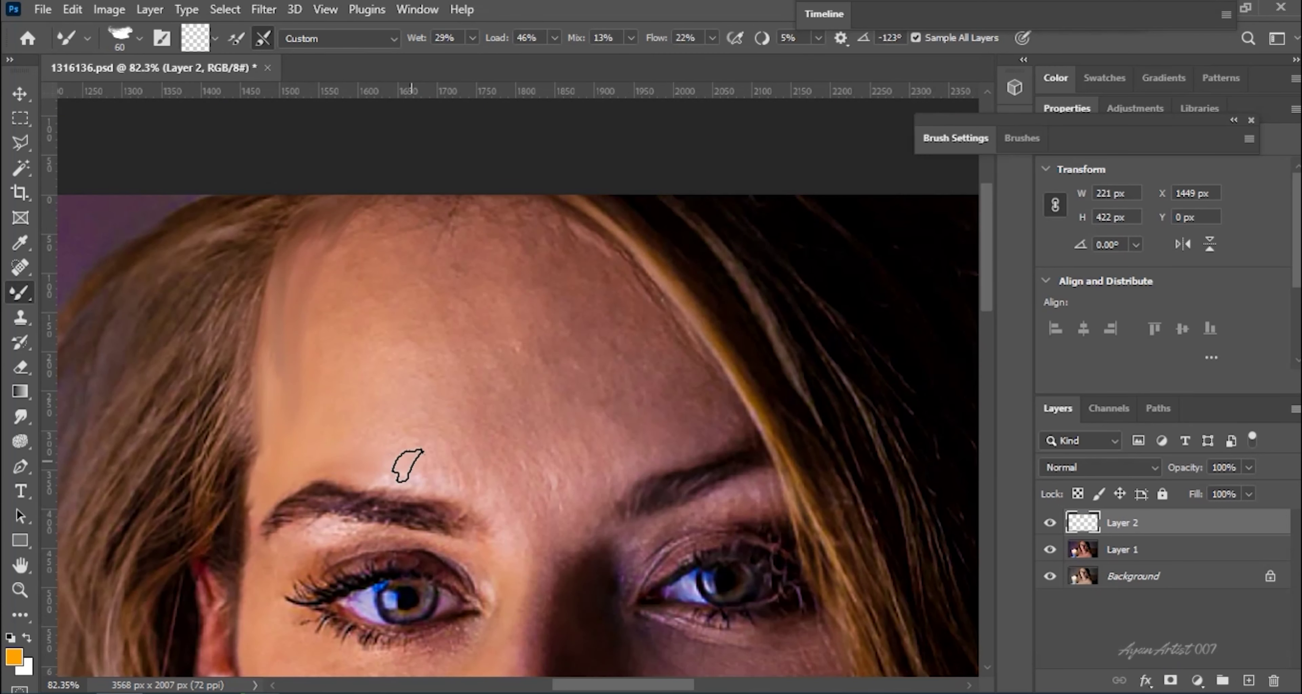
# Rotate the brush tip and blend the forehead skin up toward the hairline and hair.
pyautogui.rightClick(339, 256)
pyautogui.press('Escape')
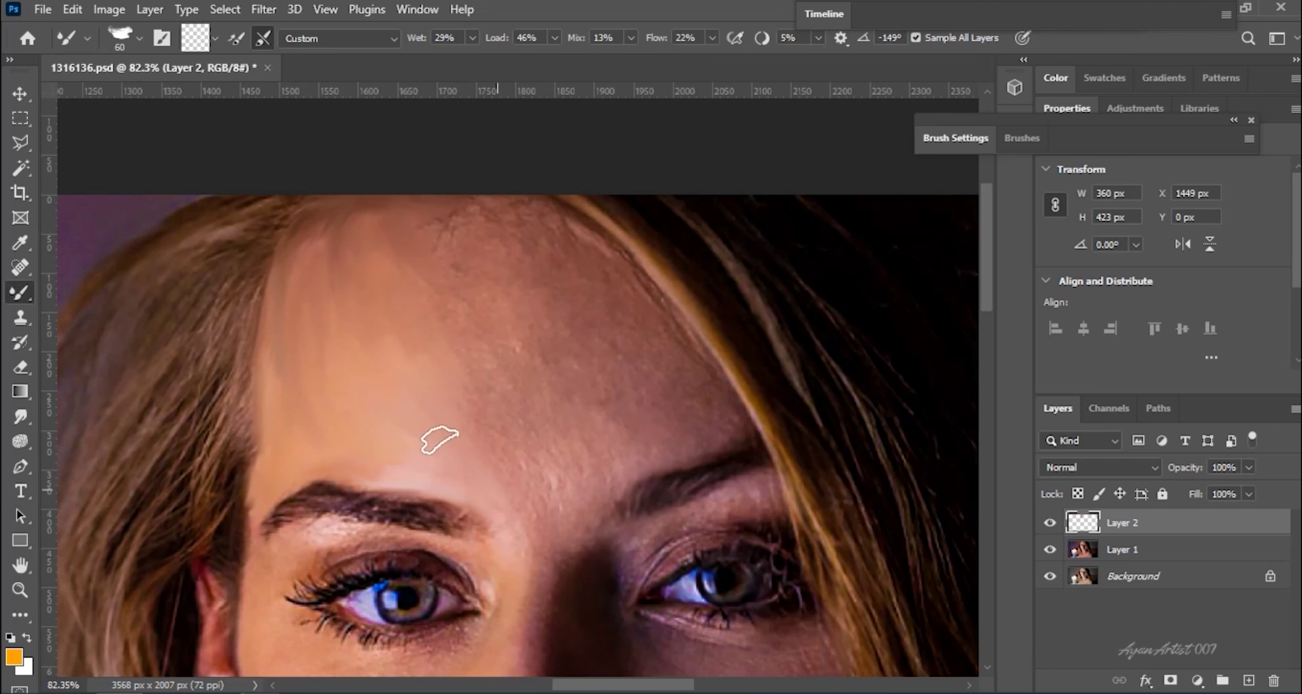
pyautogui.hscroll(5, 206, 218)
pyautogui.moveTo(316, 477); pyautogui.dragTo(348, 460)
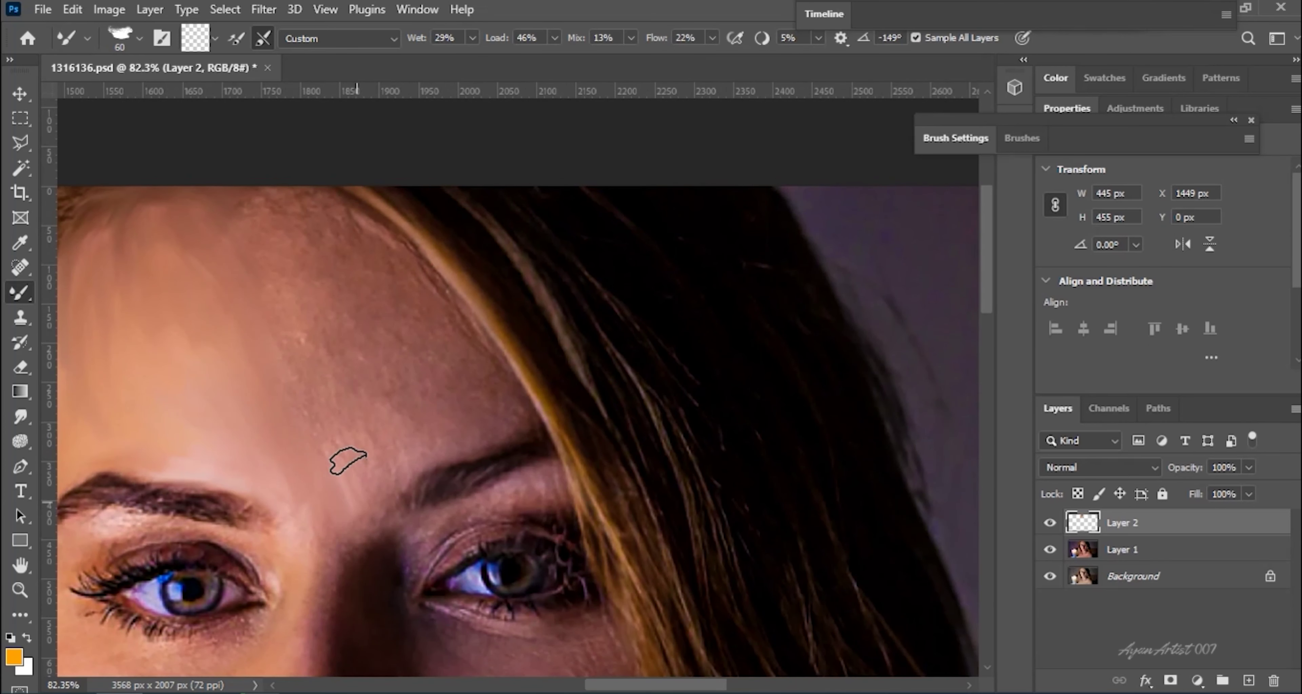
pyautogui.moveTo(233, 210); pyautogui.dragTo(387, 252)
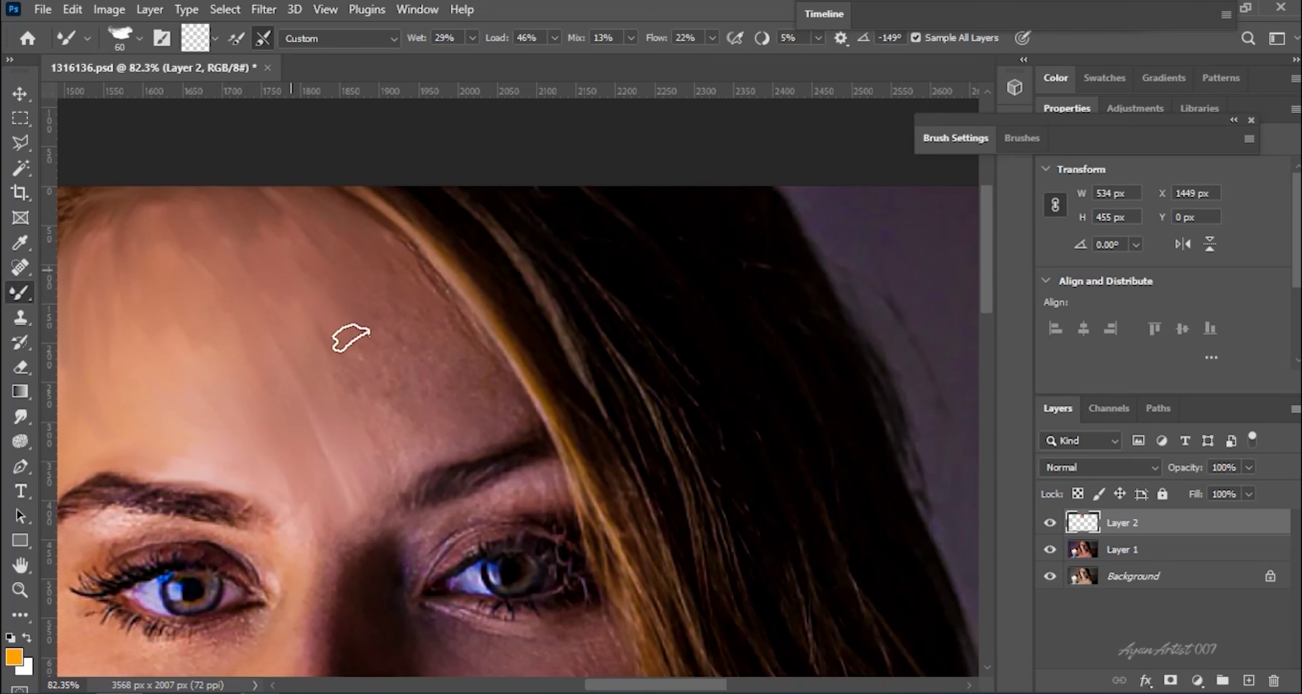
pyautogui.moveTo(516, 423); pyautogui.dragTo(431, 290)
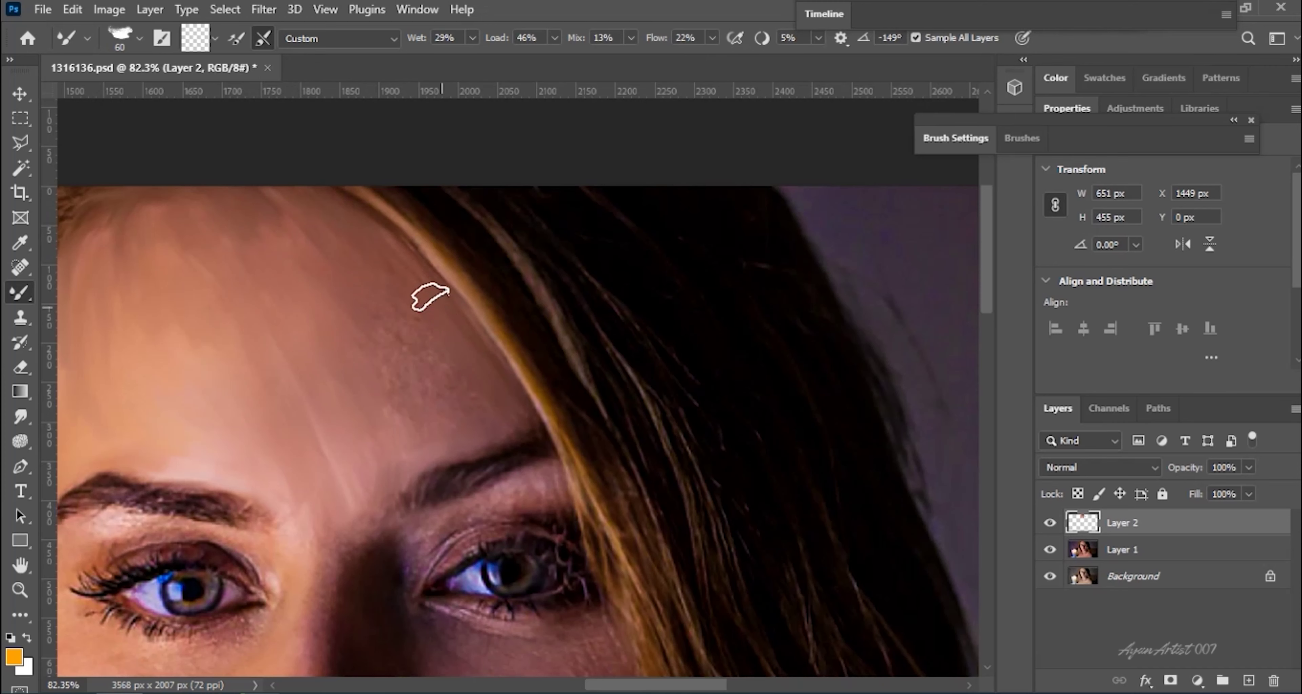
# Lower the brush wetness and paint a blending stroke between the eyebrows.
pyautogui.hscroll(-2, 285, 293)
pyautogui.scroll(-3, 384, 333)
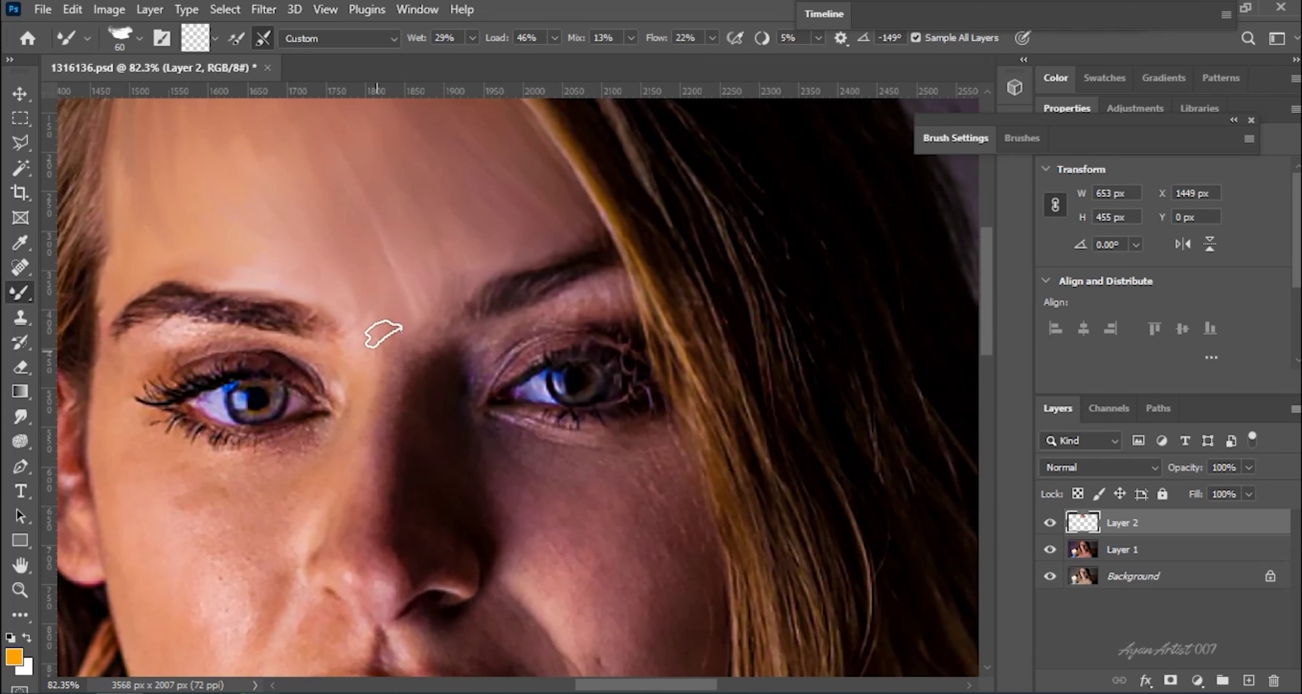
pyautogui.press('1')
pyautogui.press('1')
pyautogui.moveTo(407, 345); pyautogui.dragTo(430, 348)
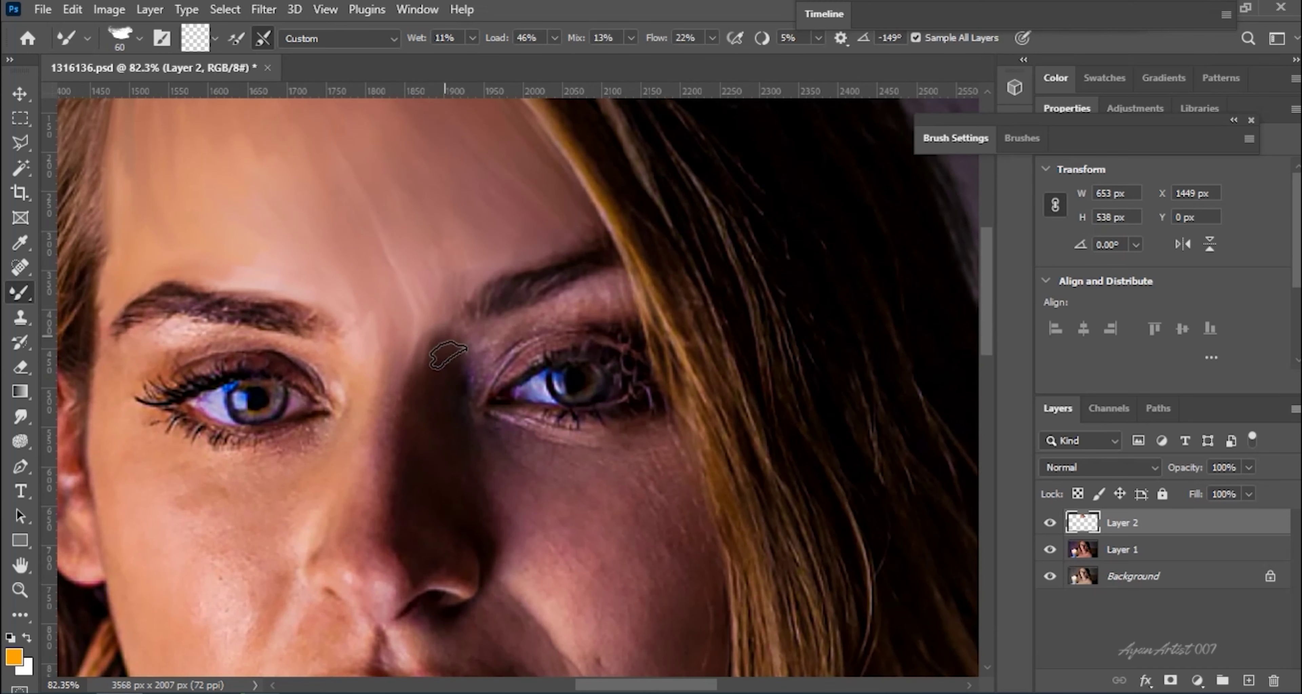
pyautogui.scroll(-3, 430, 349)
pyautogui.hscroll(-2, 429, 349)
pyautogui.scroll(3, 231, 367)
# Enlarge the brush slightly and smooth the left eyebrow.
pyautogui.press('[')
pyautogui.scroll(3, 300, 344)
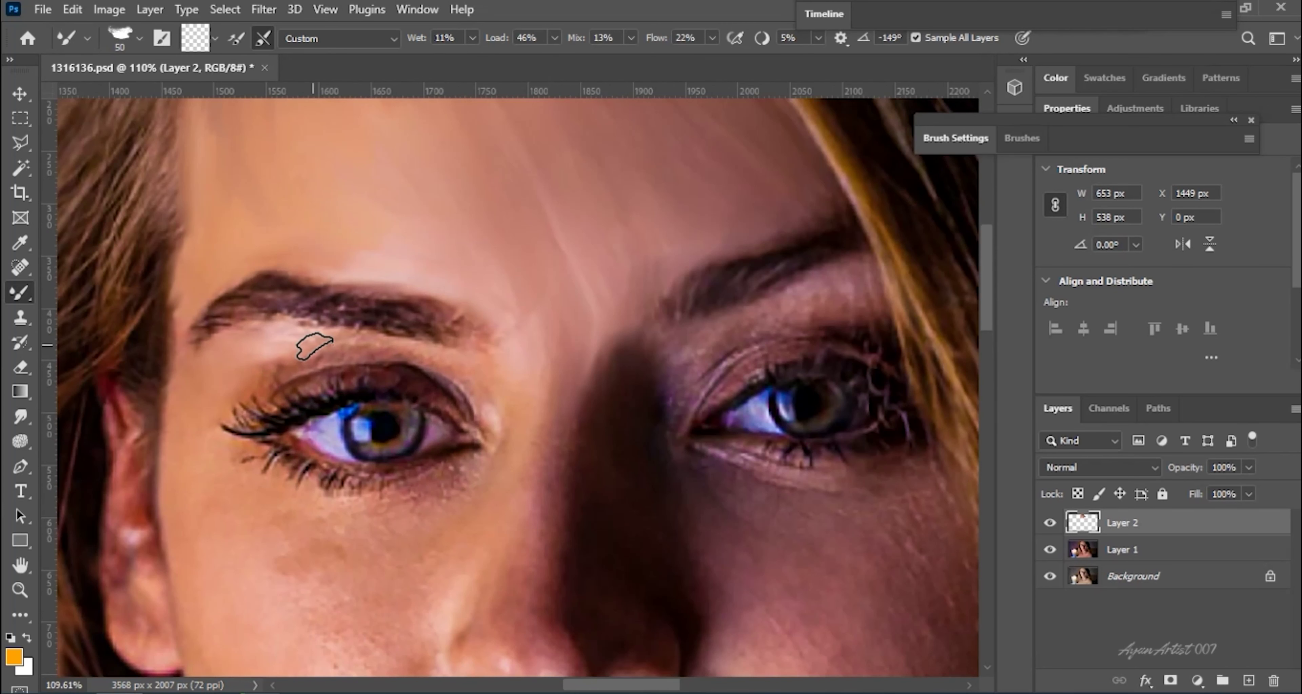
pyautogui.press(']')
pyautogui.moveTo(460, 330)
pyautogui.mouseDown()
pyautogui.moveTo(329, 285)
pyautogui.moveTo(255, 290)
pyautogui.moveTo(314, 305)
pyautogui.moveTo(215, 299)
pyautogui.mouseUp()
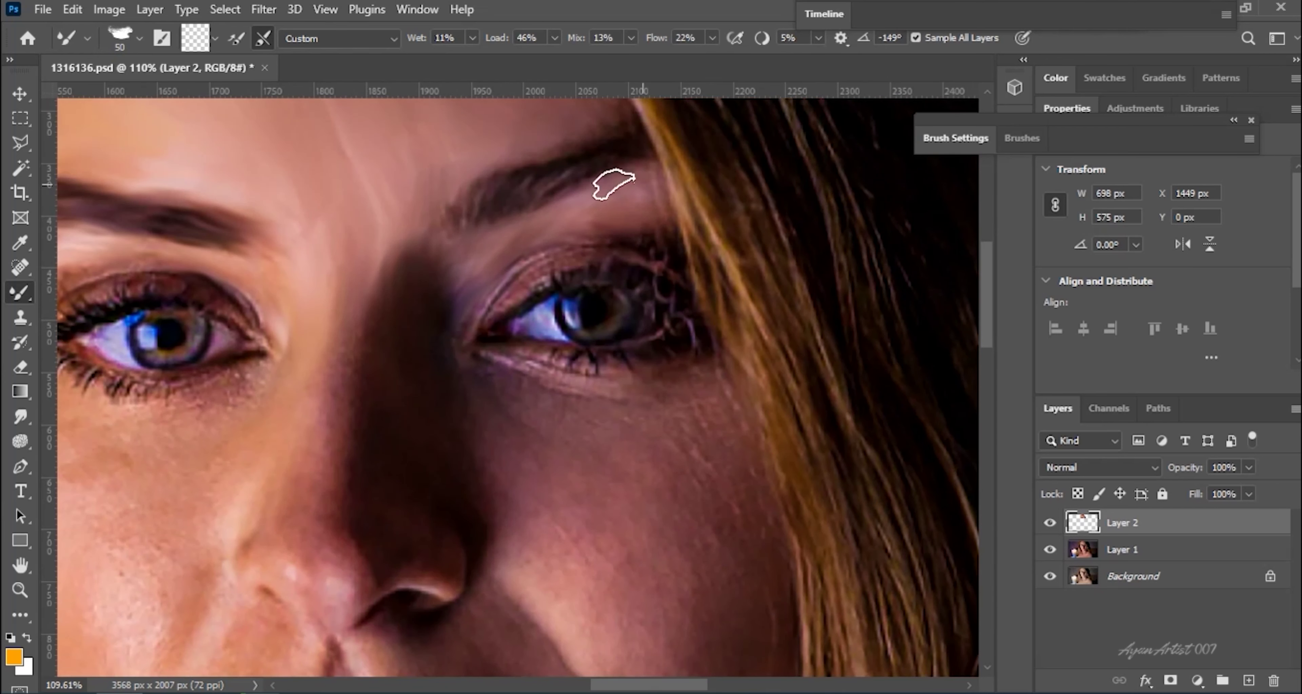
pyautogui.moveTo(595, 168); pyautogui.dragTo(476, 216)
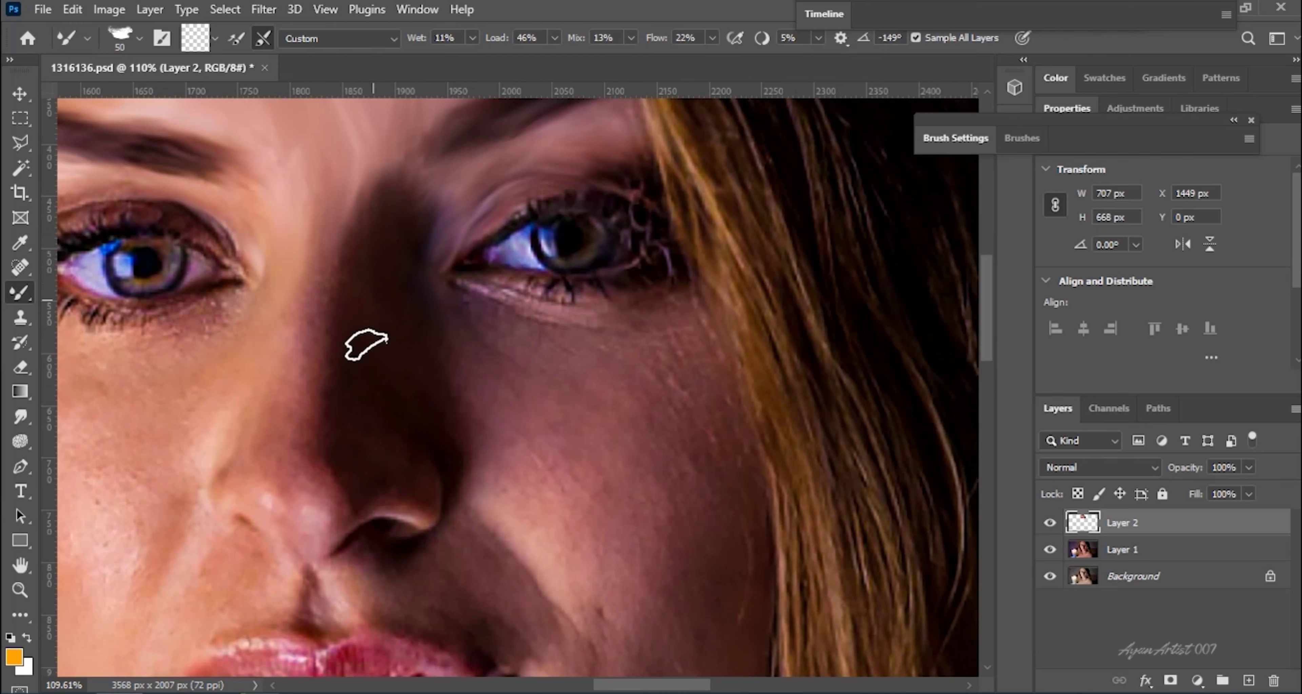
# Blend the shadow beside the nose and the cheeks, lowering Load to 27%.
pyautogui.moveTo(366, 345)
pyautogui.mouseDown()
pyautogui.moveTo(318, 392)
pyautogui.moveTo(372, 445)
pyautogui.moveTo(378, 500)
pyautogui.mouseUp()
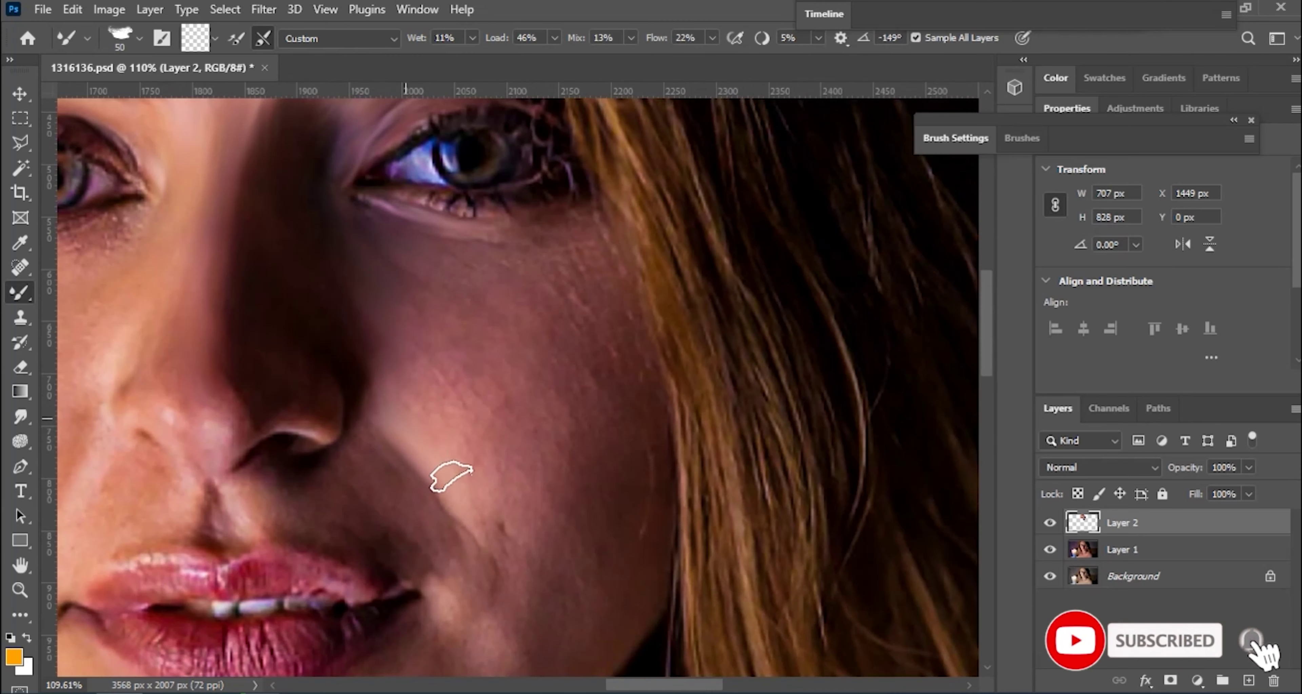
pyautogui.moveTo(265, 285); pyautogui.dragTo(478, 449)
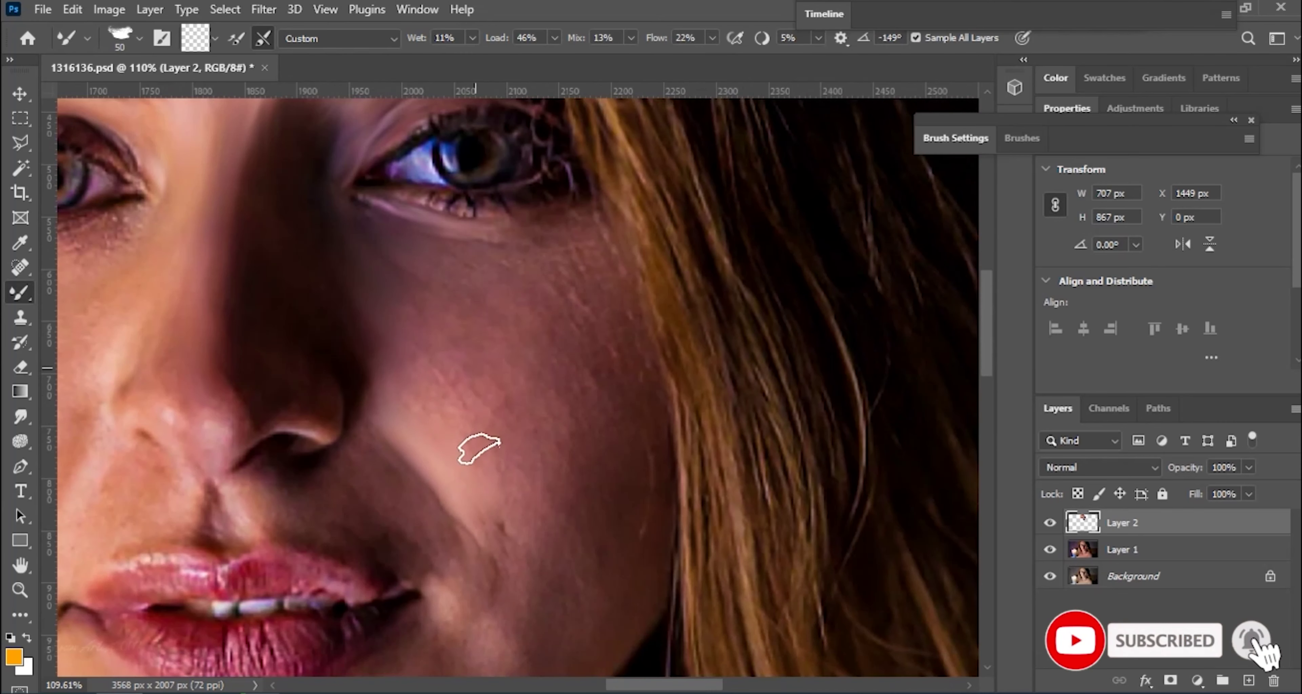
pyautogui.moveTo(554, 38); pyautogui.dragTo(536, 51)
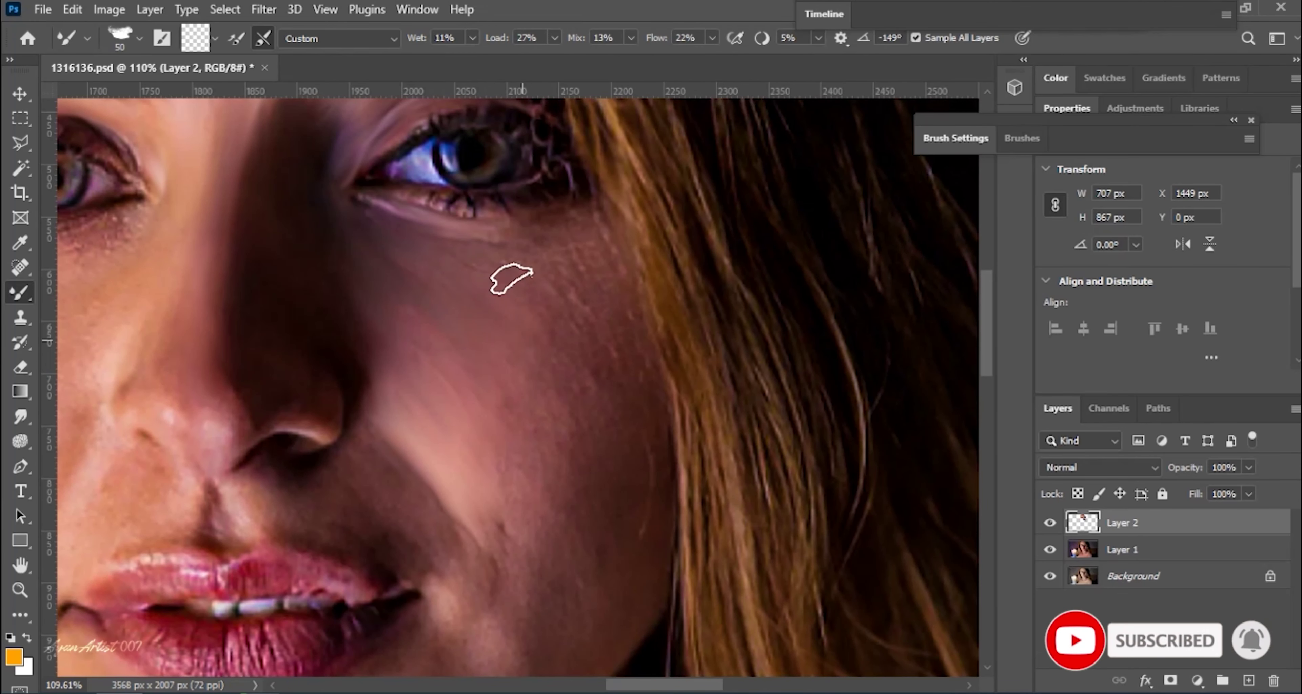
pyautogui.moveTo(571, 232)
pyautogui.mouseDown()
pyautogui.moveTo(601, 369)
pyautogui.moveTo(565, 371)
pyautogui.moveTo(599, 415)
pyautogui.mouseUp()
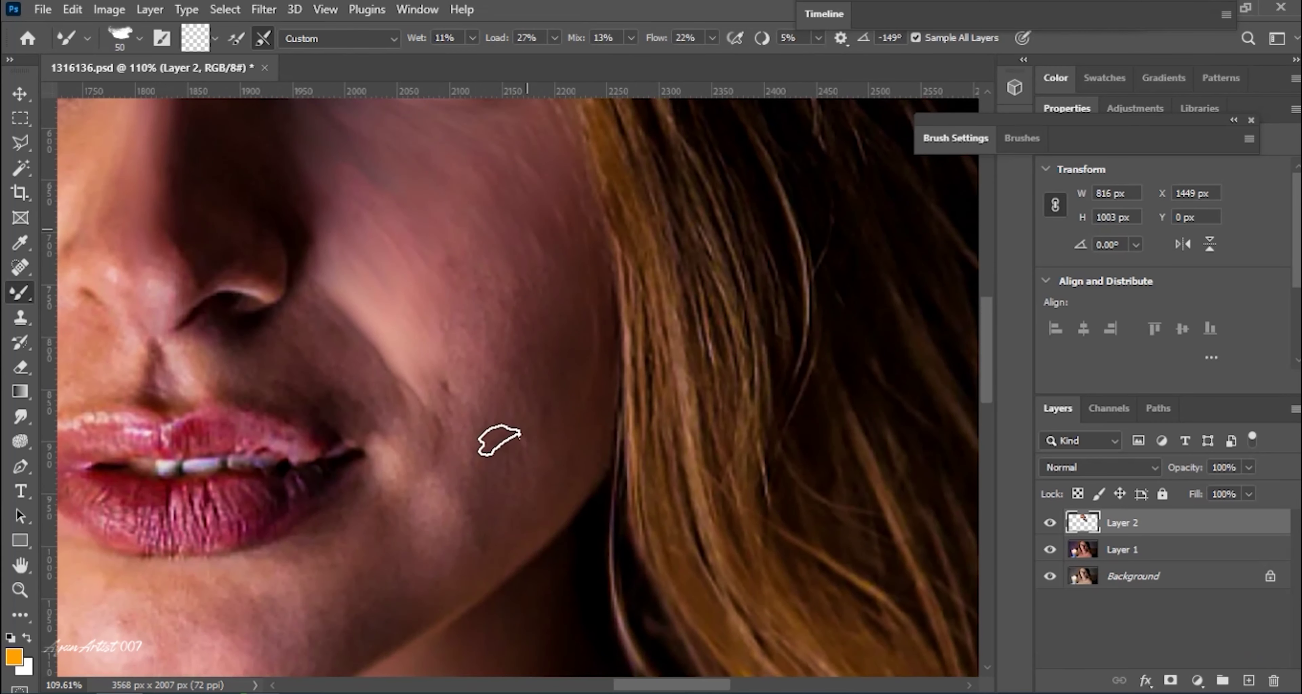
# Raise the brush flow and move the view down to the mouth and chin.
pyautogui.scroll(-2, 483, 359)
pyautogui.moveTo(712, 38); pyautogui.dragTo(720, 40)
pyautogui.moveTo(437, 590)
pyautogui.mouseDown()
pyautogui.moveTo(376, 399)
pyautogui.moveTo(457, 469)
pyautogui.mouseUp()
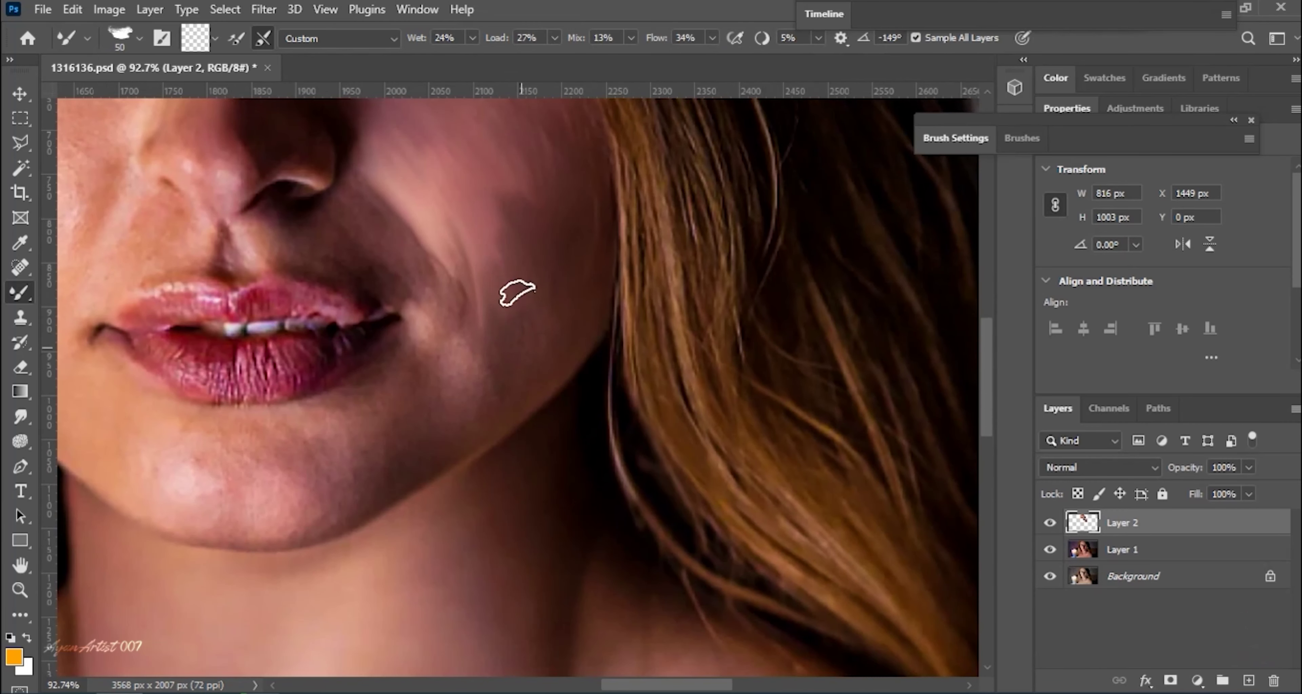
pyautogui.hscroll(-5, 515, 386)
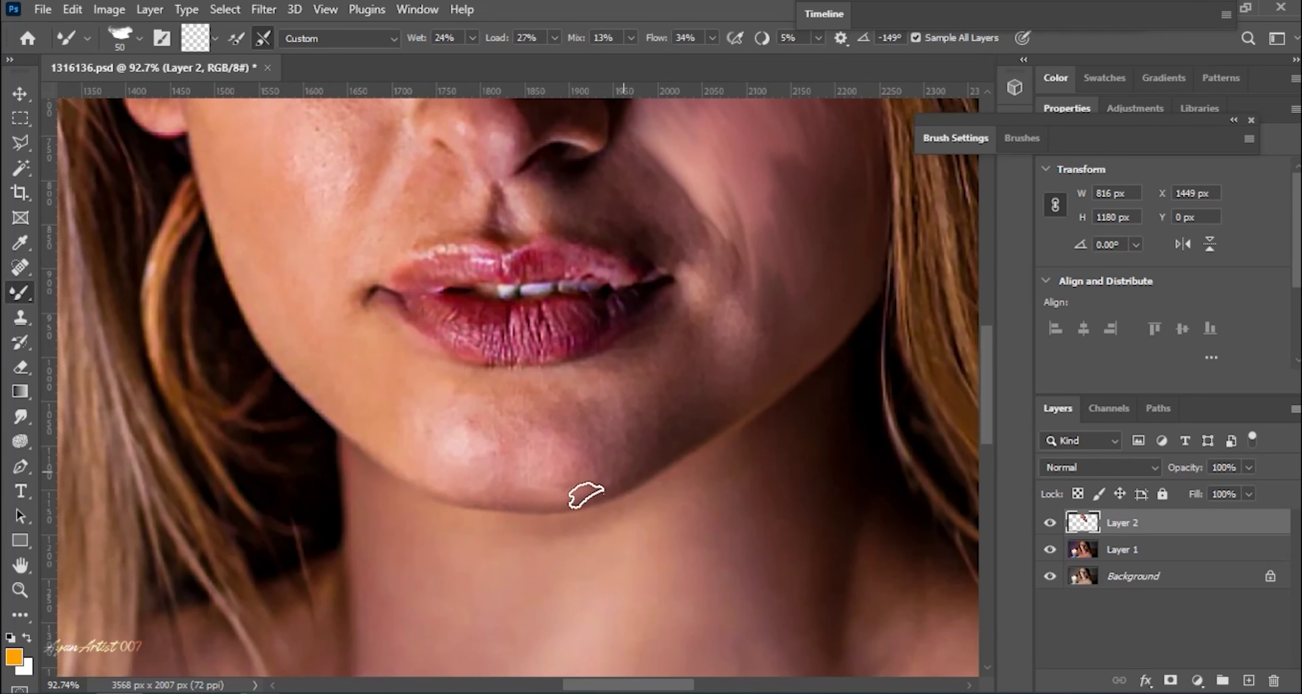
pyautogui.scroll(2, 589, 341)
pyautogui.hscroll(2, 589, 341)
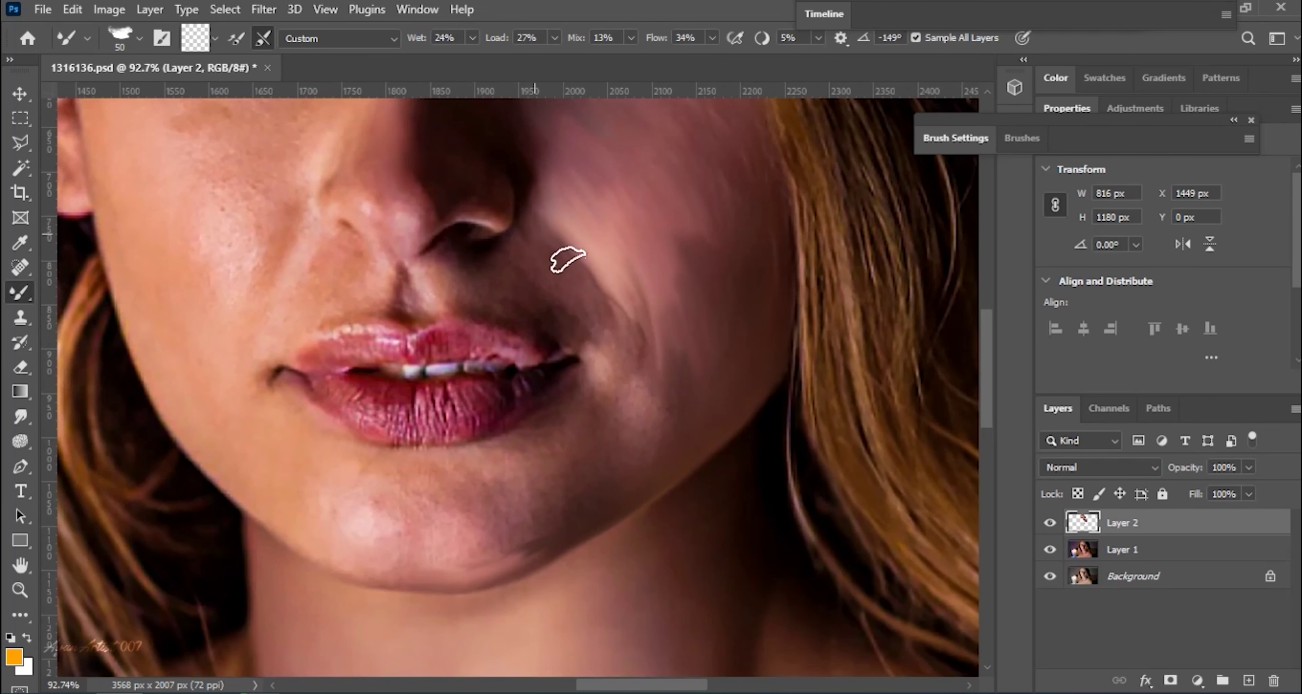
pyautogui.scroll(2, 571, 311)
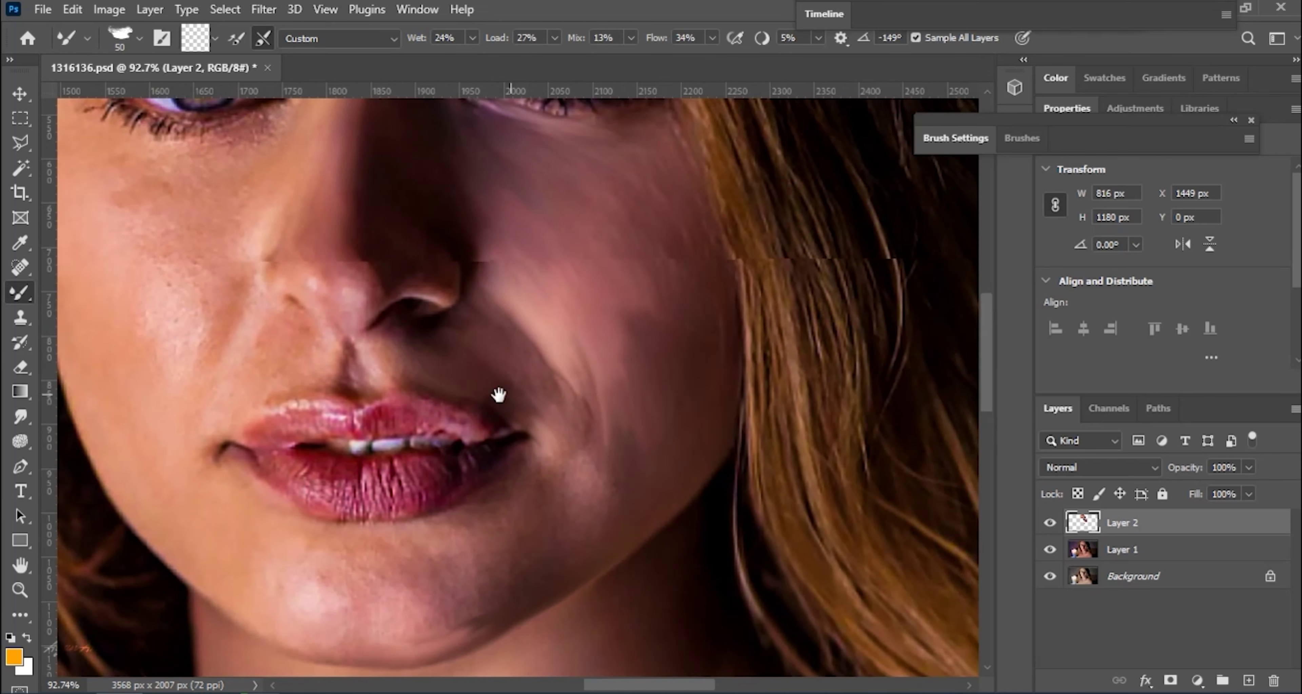
pyautogui.hscroll(2, 445, 334)
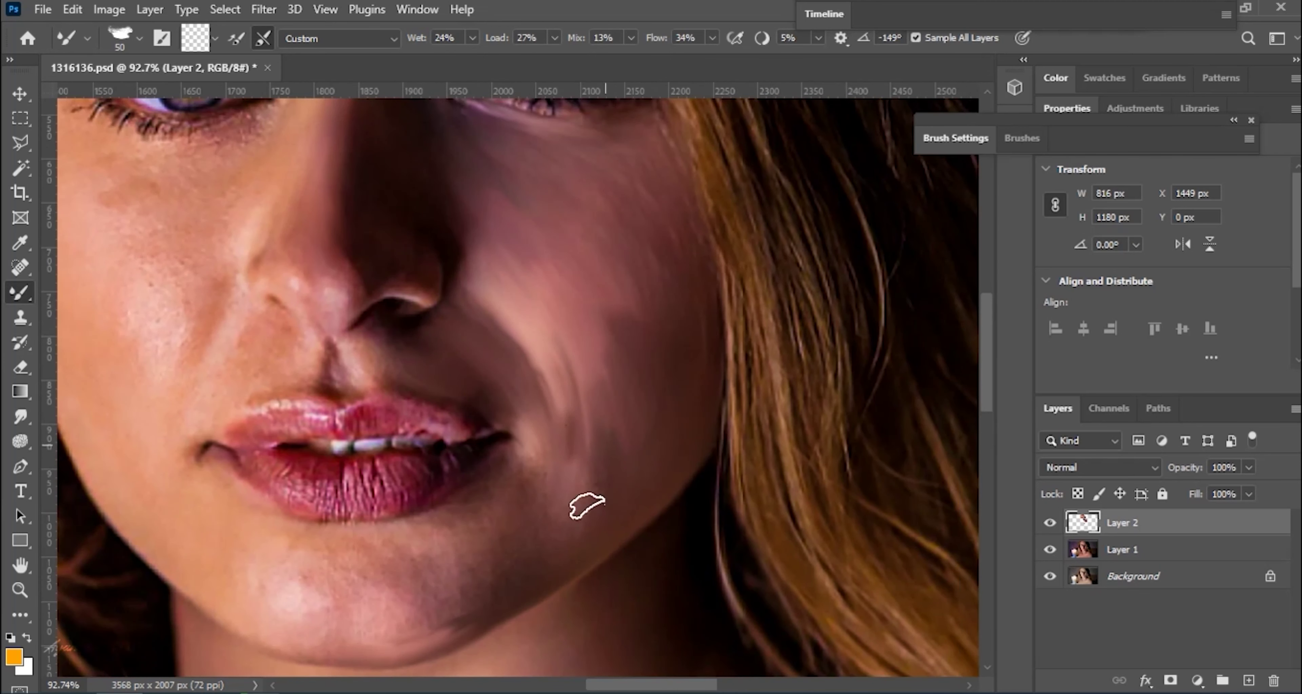
pyautogui.scroll(-2, 455, 546)
pyautogui.hscroll(2, 455, 546)
# Set brush wetness to 10% and blend the cheek and chin skin smooth.
pyautogui.rightClick(345, 490)
pyautogui.press('Escape')
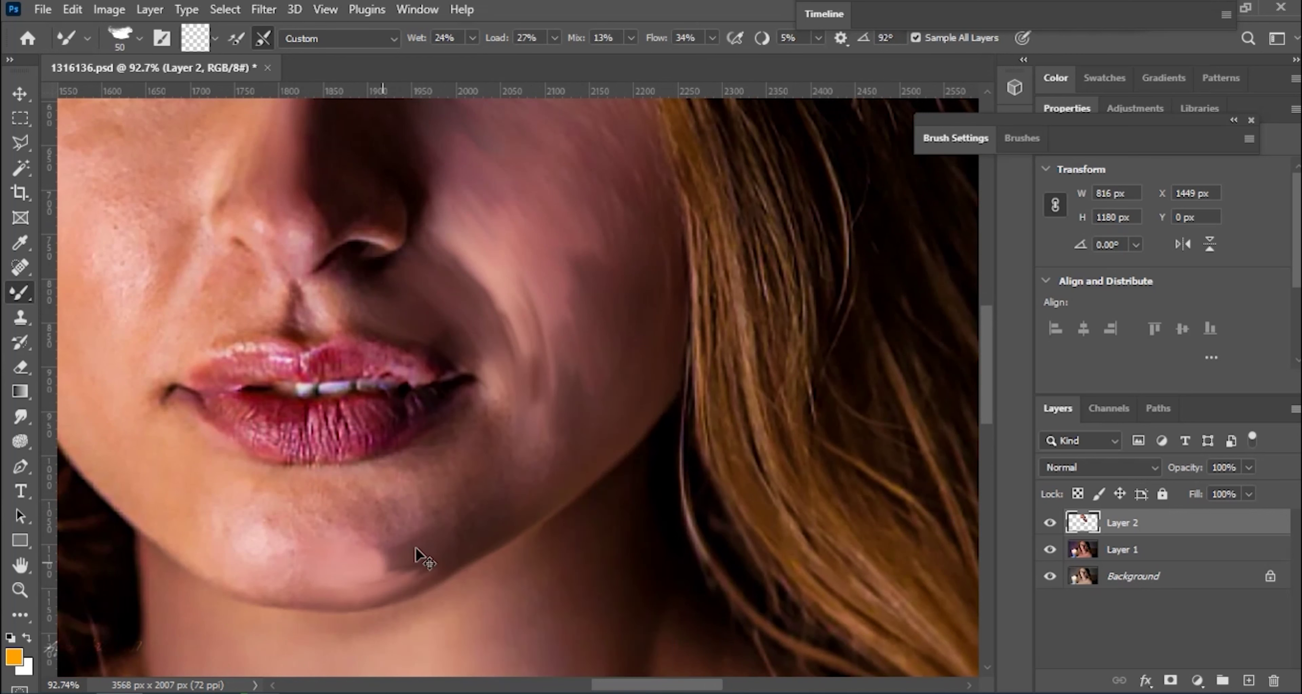
pyautogui.press('1')
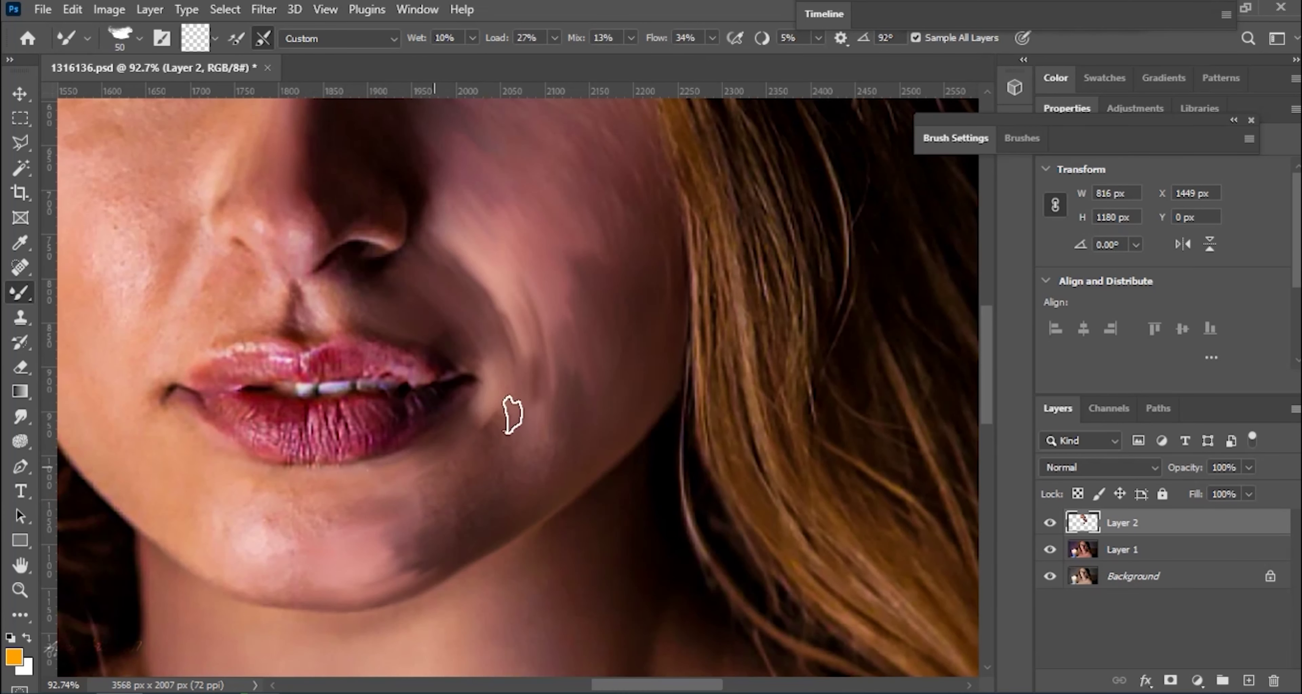
pyautogui.moveTo(399, 531); pyautogui.dragTo(546, 472)
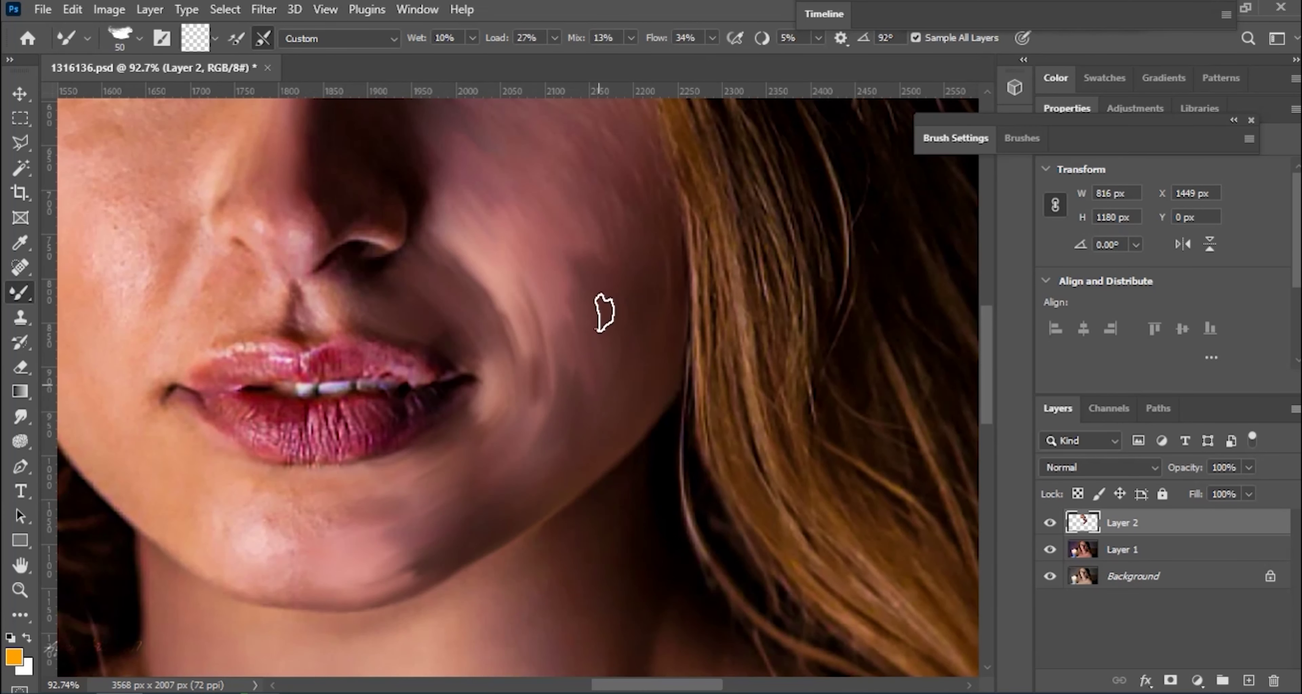
pyautogui.hscroll(-5, 294, 377)
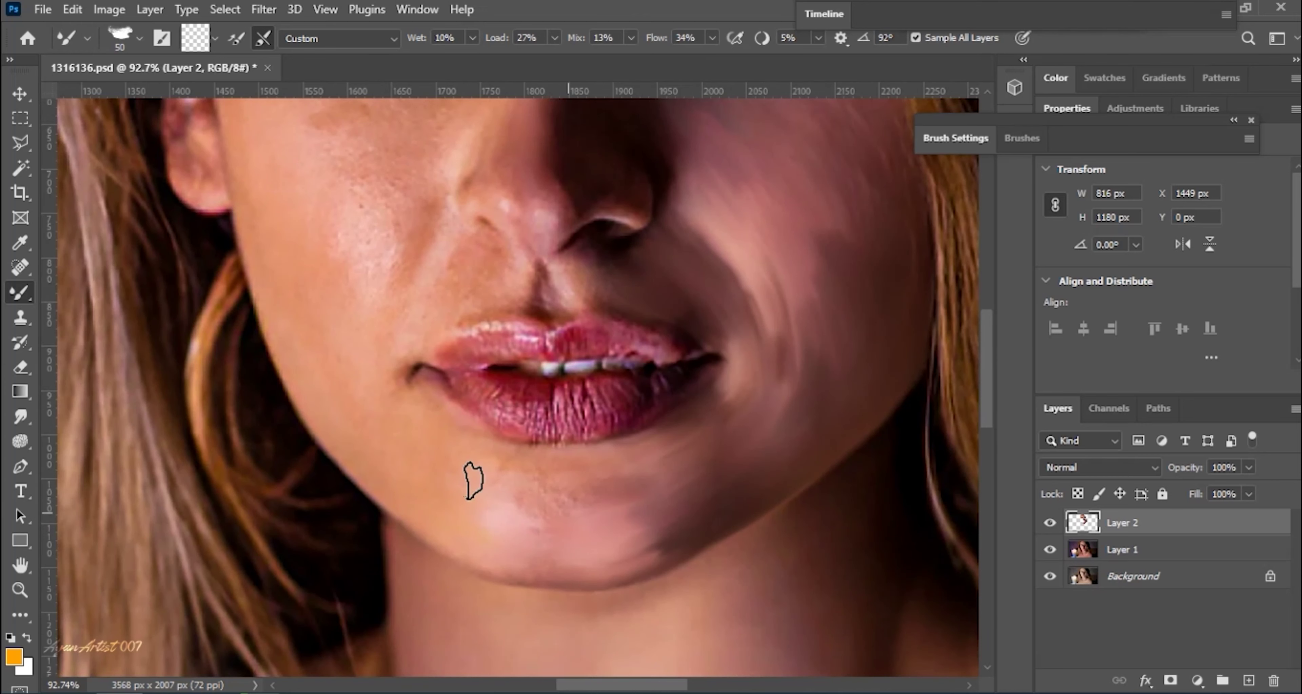
# With Flow 42%, Wet 20% and tip angle 7°, smooth the pore-textured patch beside the nose.
pyautogui.moveTo(496, 465); pyautogui.dragTo(638, 478)
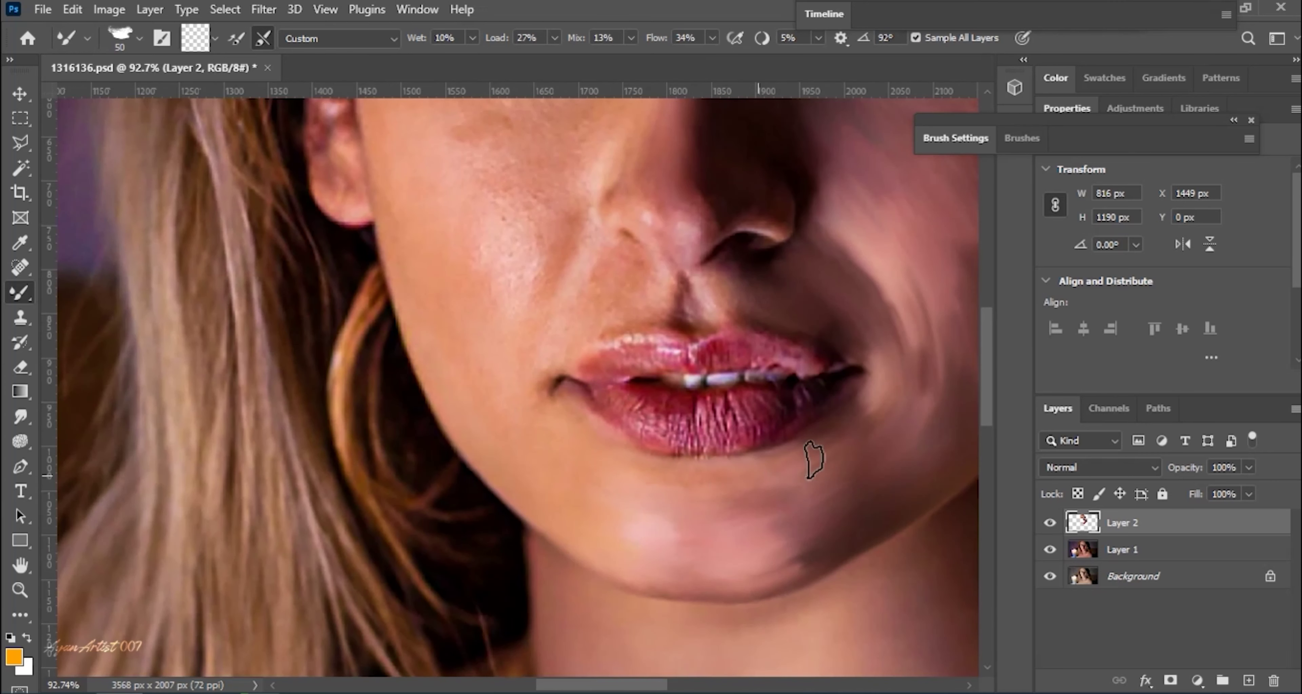
pyautogui.scroll(3, 602, 503)
pyautogui.scroll(3, 485, 290)
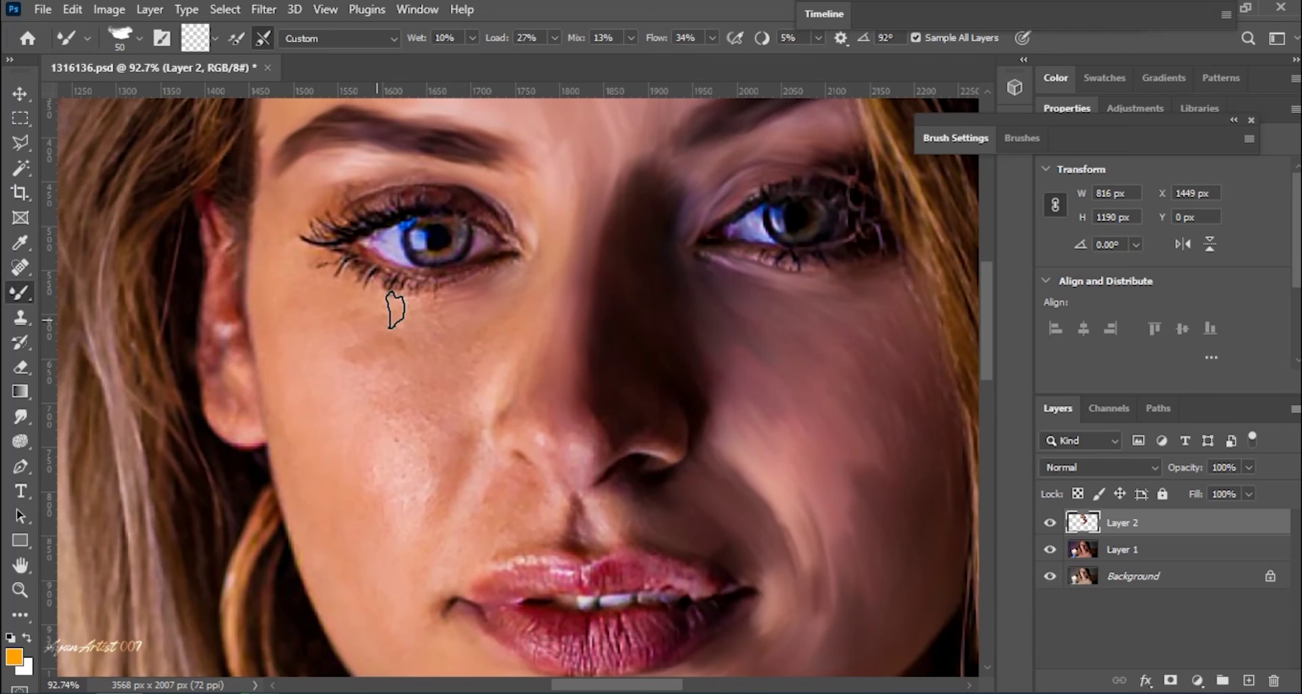
pyautogui.moveTo(396, 310); pyautogui.dragTo(507, 390)
pyautogui.moveTo(671, 40); pyautogui.dragTo(676, 40)
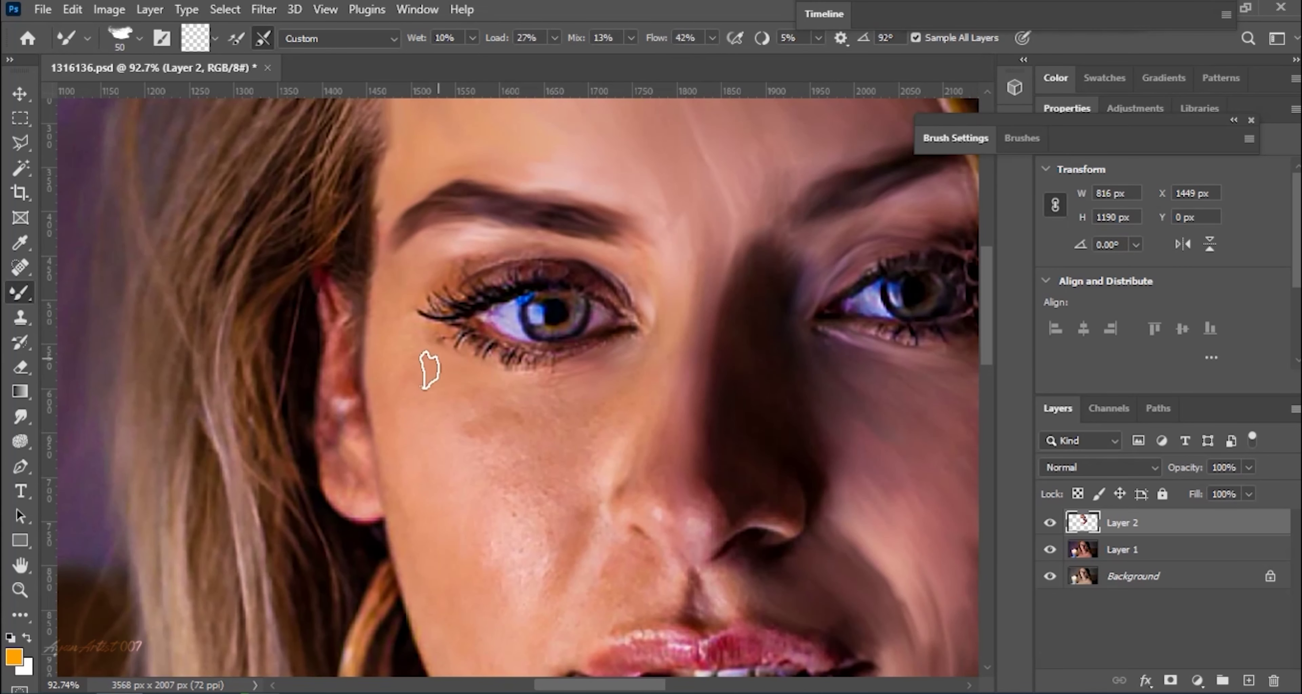
pyautogui.moveTo(472, 39); pyautogui.dragTo(483, 59)
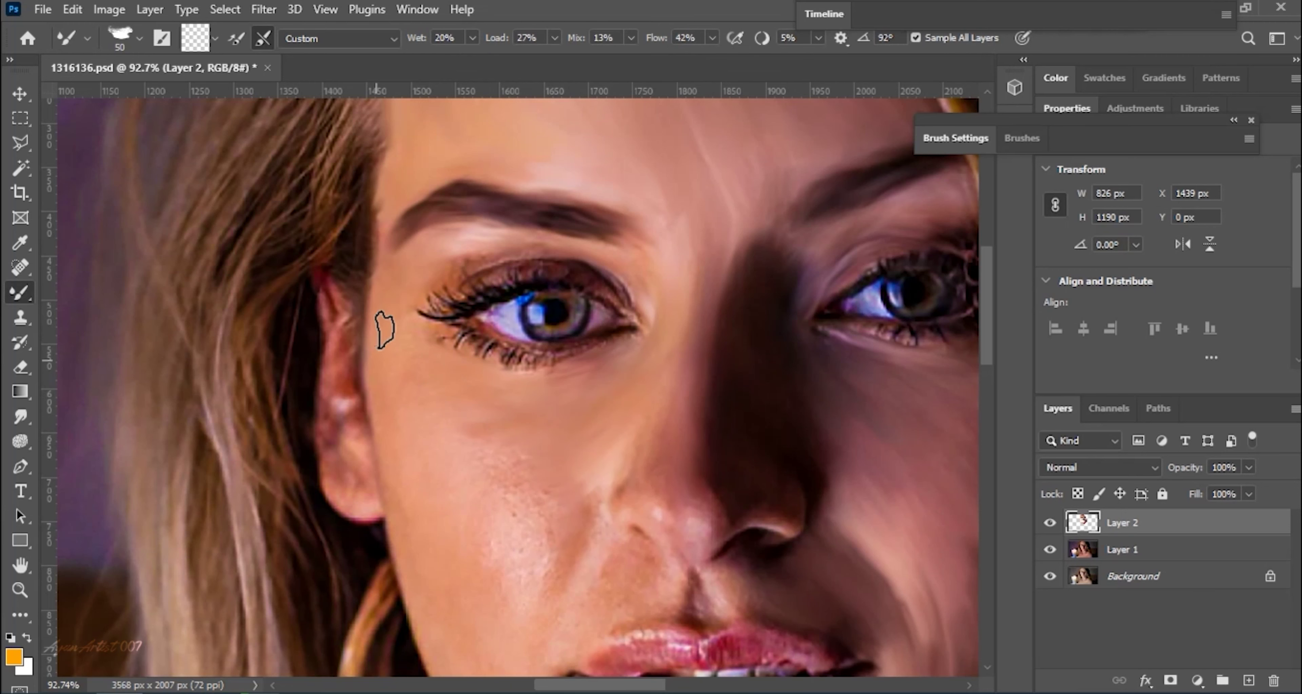
pyautogui.scroll(-5, 493, 450)
pyautogui.hscroll(2, 336, 374)
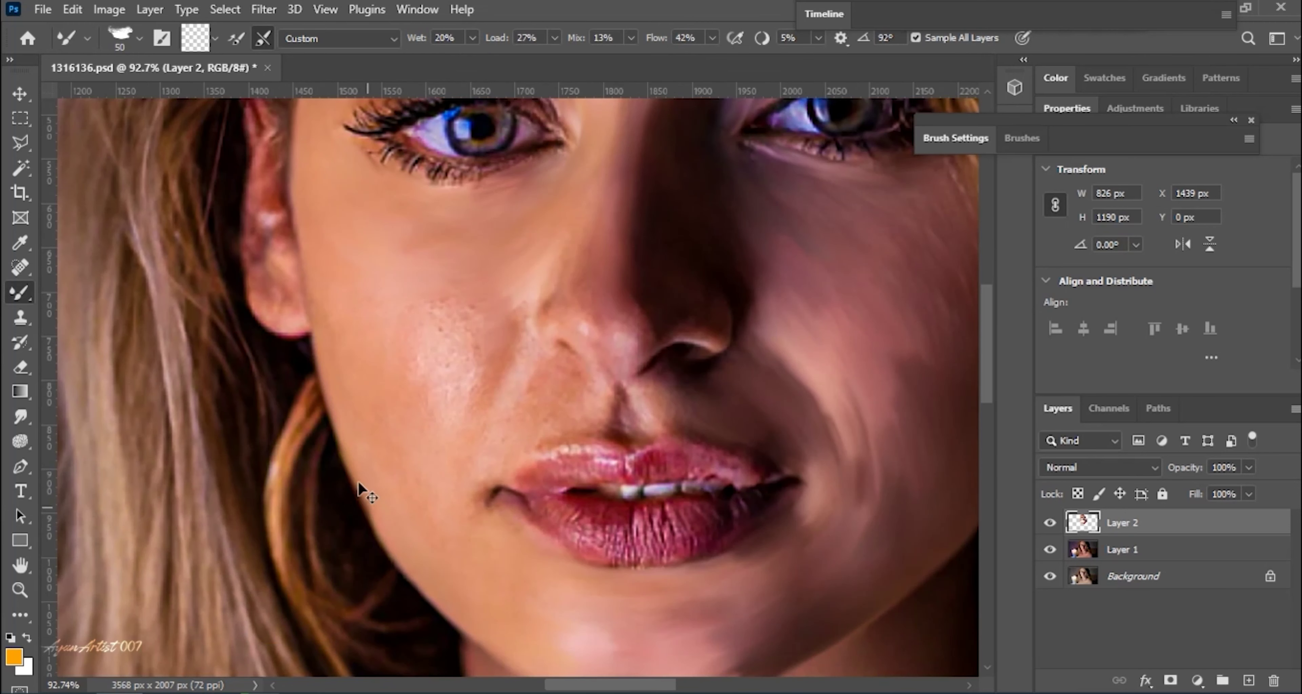
pyautogui.rightClick(421, 303)
pyautogui.press('Return')
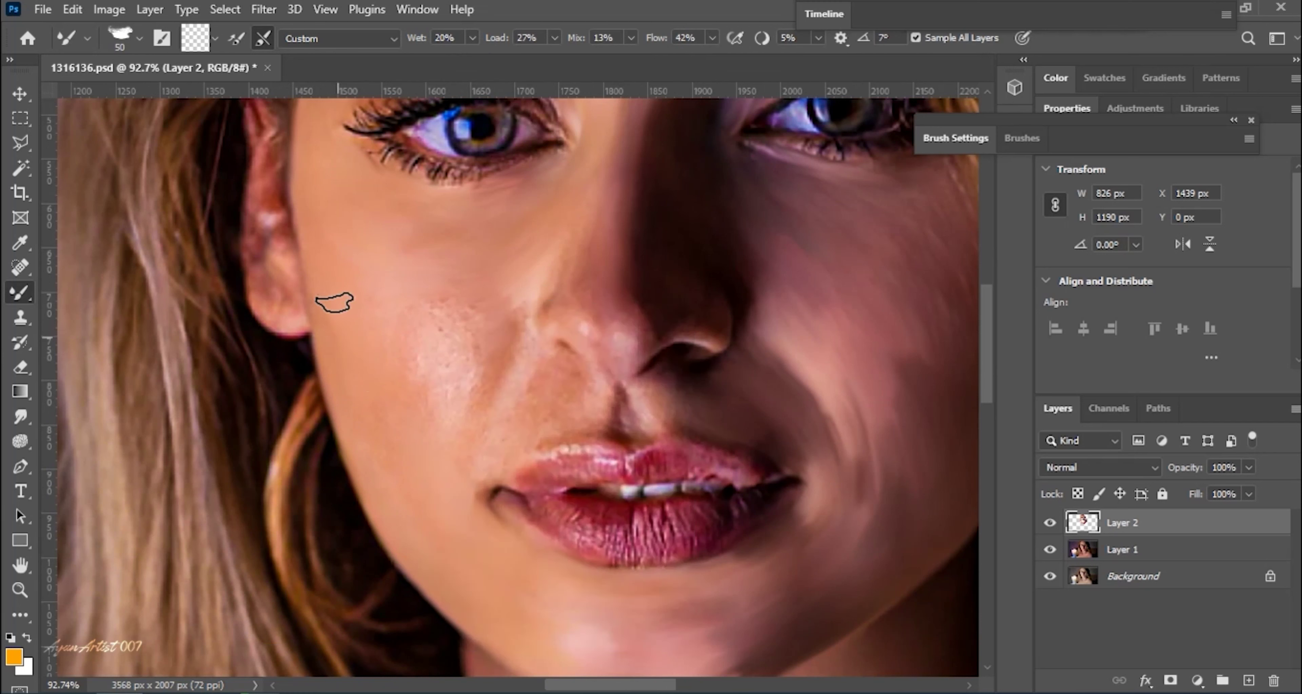
pyautogui.moveTo(405, 293)
pyautogui.mouseDown()
pyautogui.moveTo(442, 427)
pyautogui.moveTo(480, 282)
pyautogui.moveTo(499, 312)
pyautogui.moveTo(501, 293)
pyautogui.mouseUp()
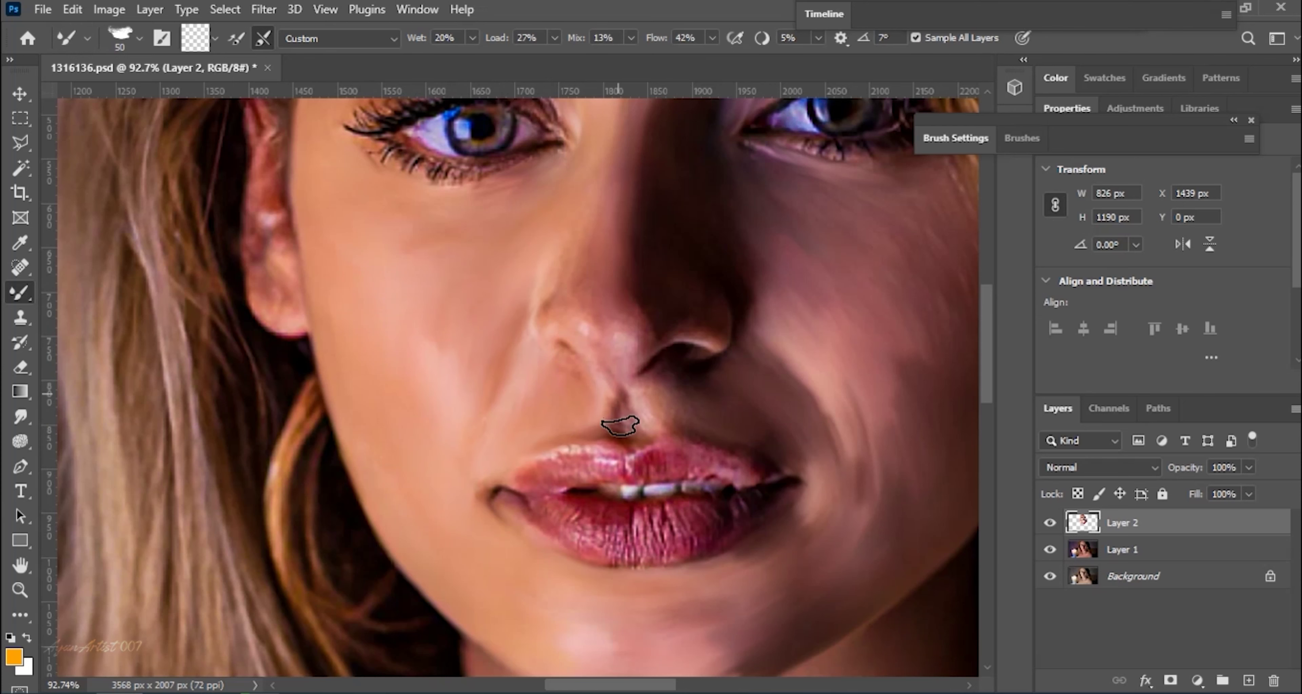
# Smear and lighten the upper lip into a soft painted stroke.
pyautogui.scroll(3, 686, 412)
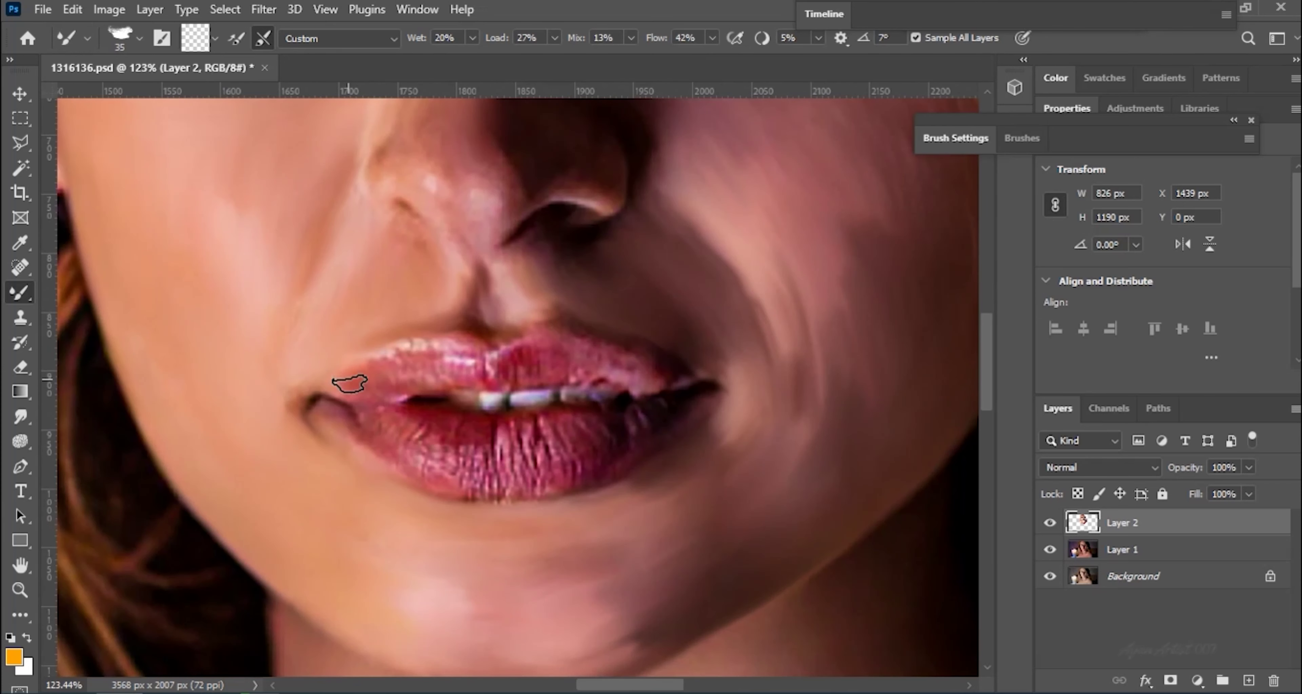
pyautogui.moveTo(375, 353); pyautogui.dragTo(536, 369)
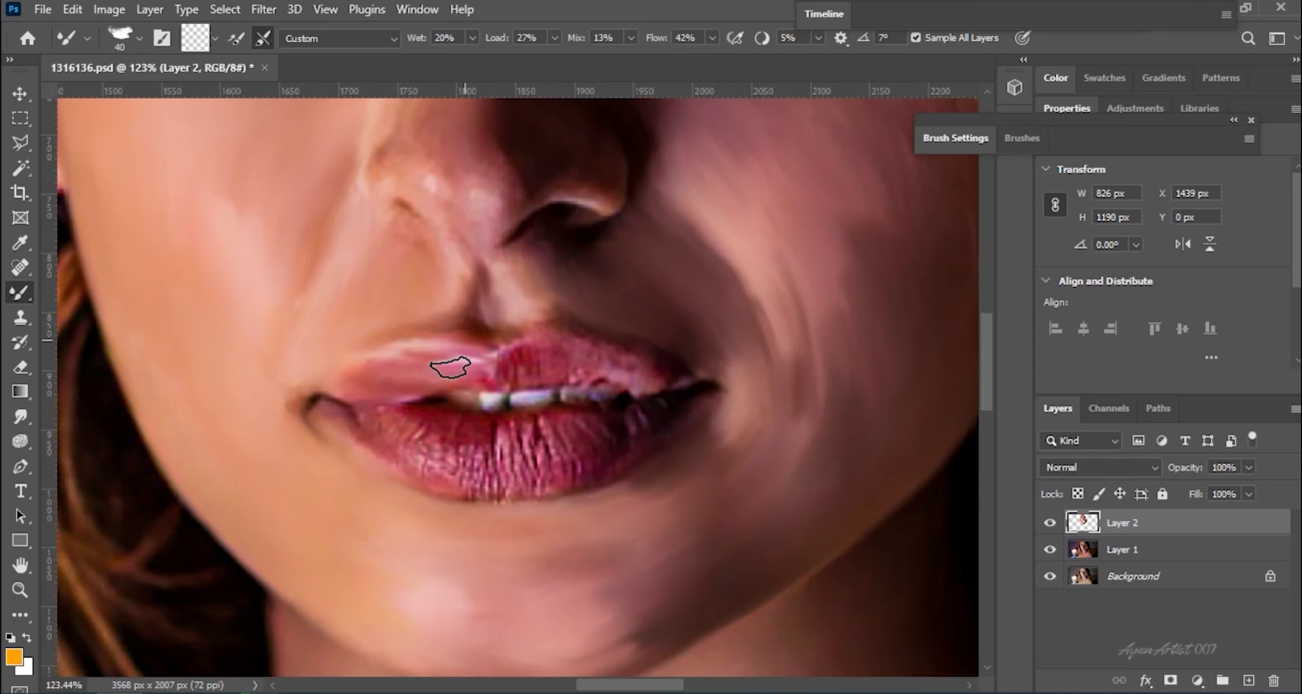
pyautogui.scroll(-3, 566, 377)
pyautogui.scroll(2, 566, 376)
# Rotate the brush tip, smooth the lower lip, shrink the brush to 35, blend the nose highlight.
pyautogui.rightClick(534, 358)
pyautogui.moveTo(593, 412); pyautogui.dragTo(573, 429)
pyautogui.press('Return')
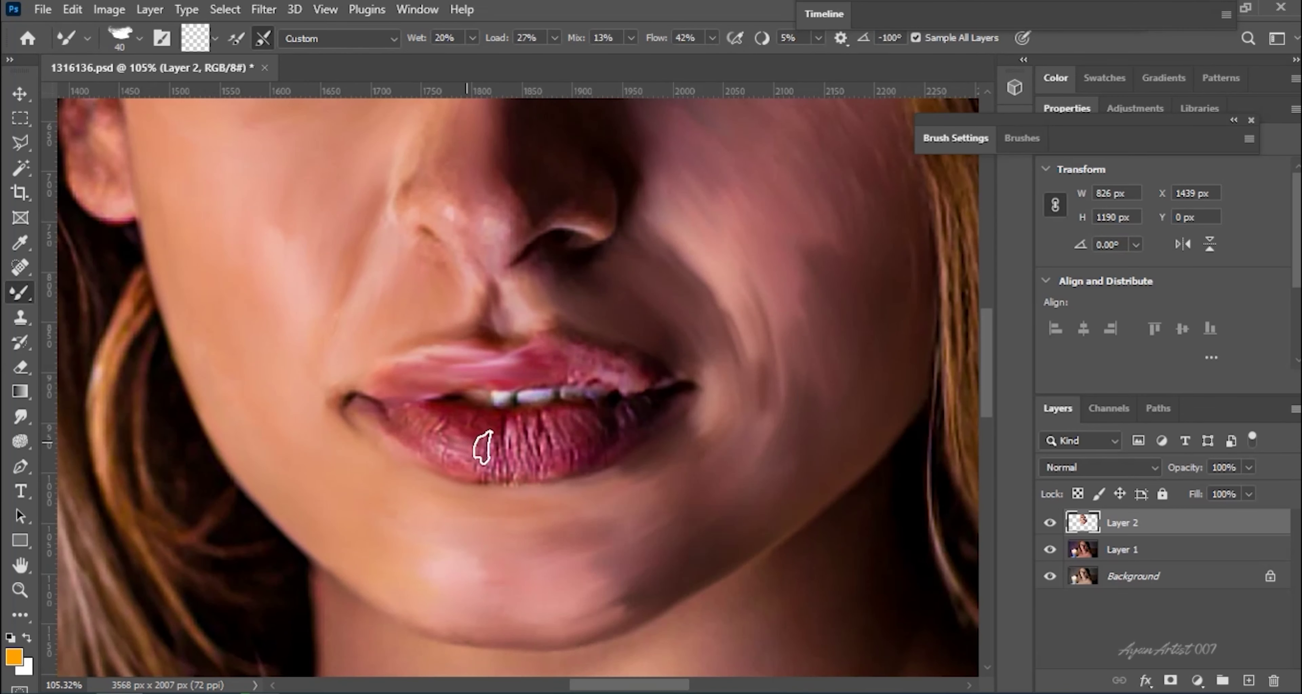
pyautogui.moveTo(359, 407)
pyautogui.mouseDown()
pyautogui.moveTo(541, 462)
pyautogui.moveTo(663, 398)
pyautogui.moveTo(520, 334)
pyautogui.mouseUp()
pyautogui.press('[')
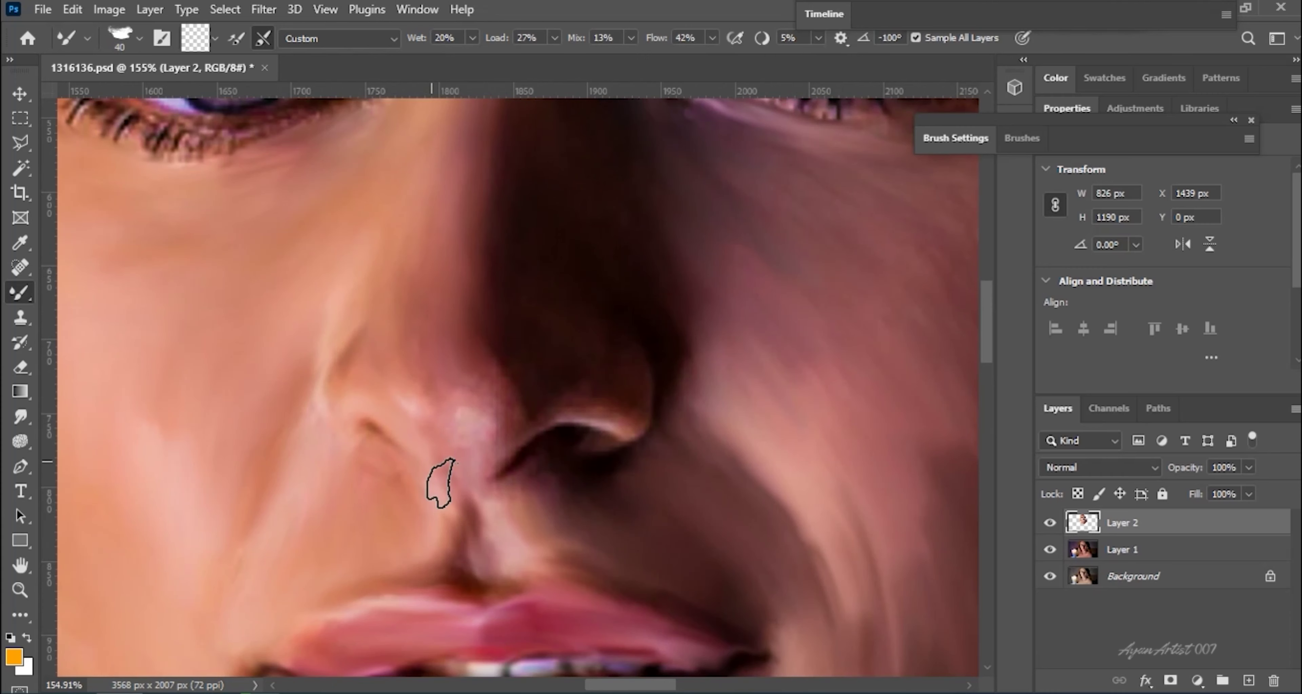
pyautogui.moveTo(430, 486); pyautogui.dragTo(482, 401)
# Enlarge the brush, blend the chin and neck skin, and rotate the tip to 108°.
pyautogui.scroll(-3, 536, 339)
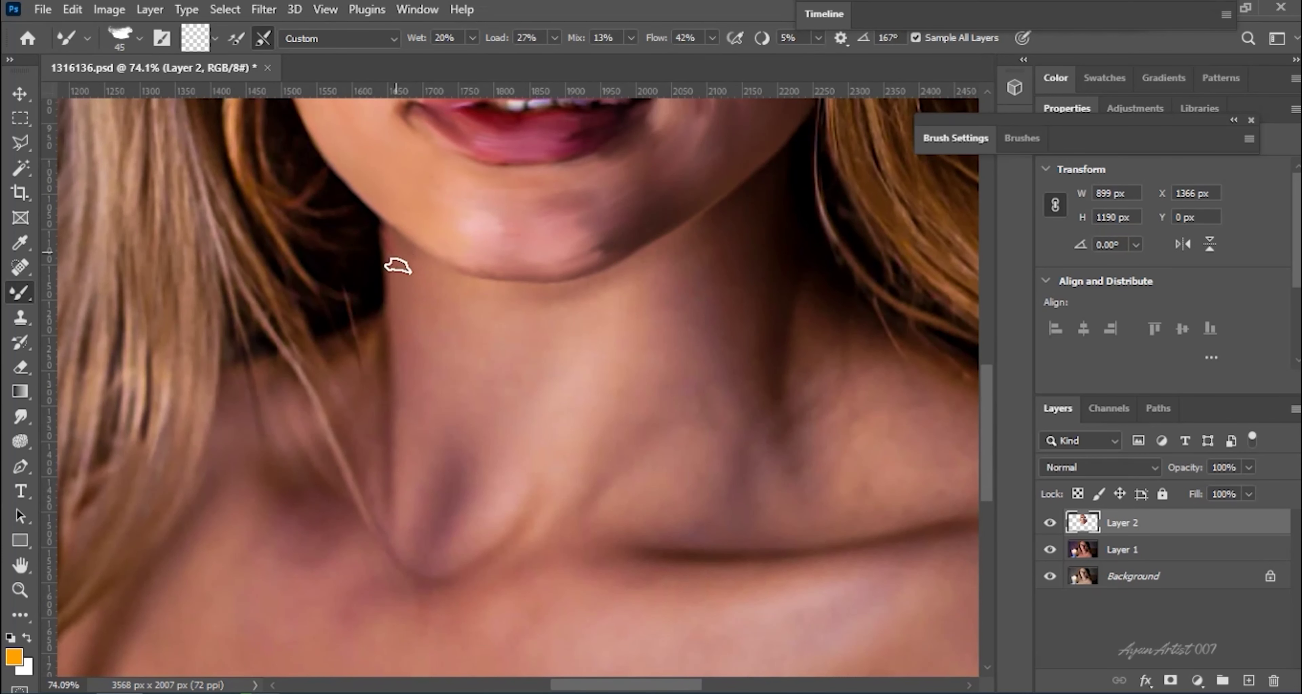
pyautogui.press(']')
pyautogui.press(']')
pyautogui.moveTo(418, 276); pyautogui.dragTo(472, 272)
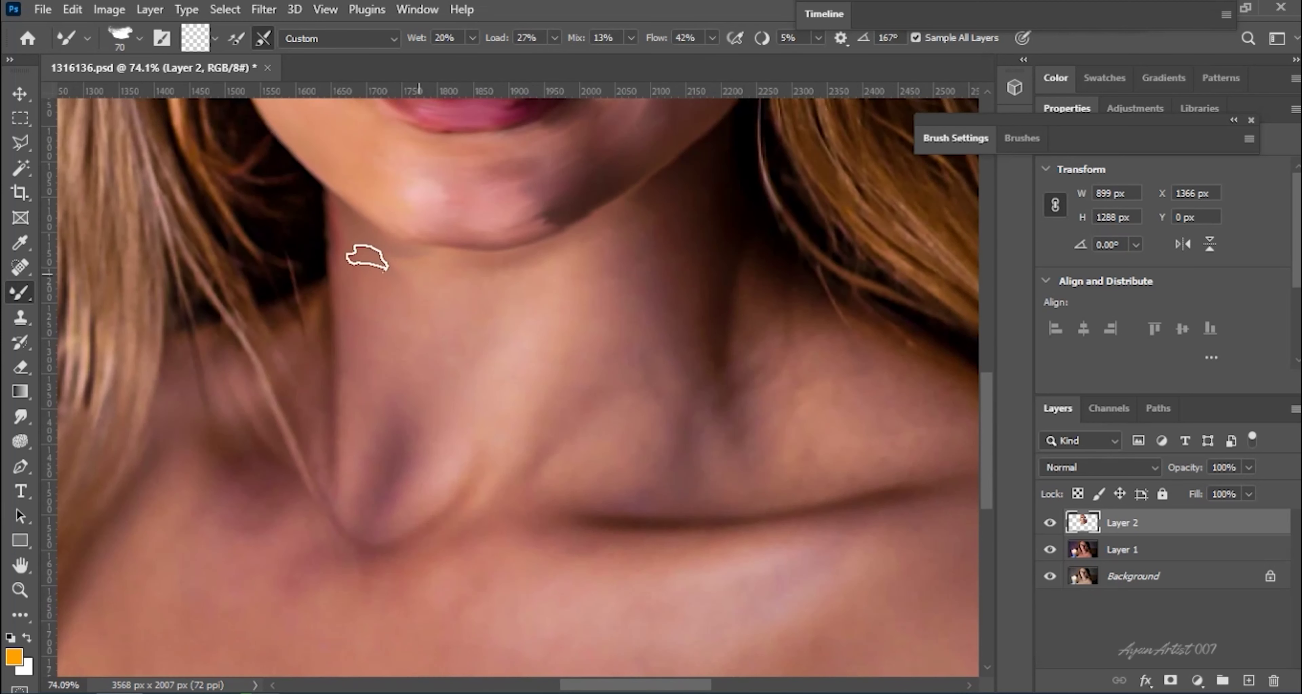
pyautogui.moveTo(351, 475); pyautogui.dragTo(380, 505)
pyautogui.rightClick(386, 376)
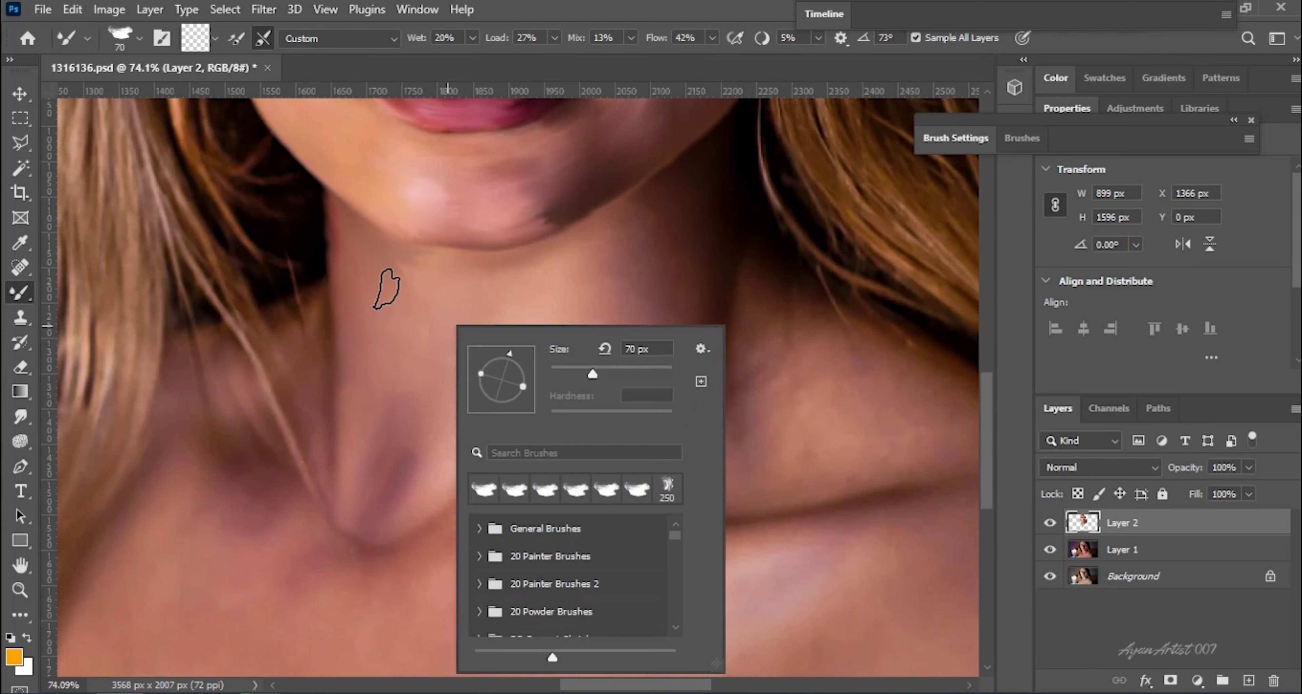
pyautogui.press('Return')
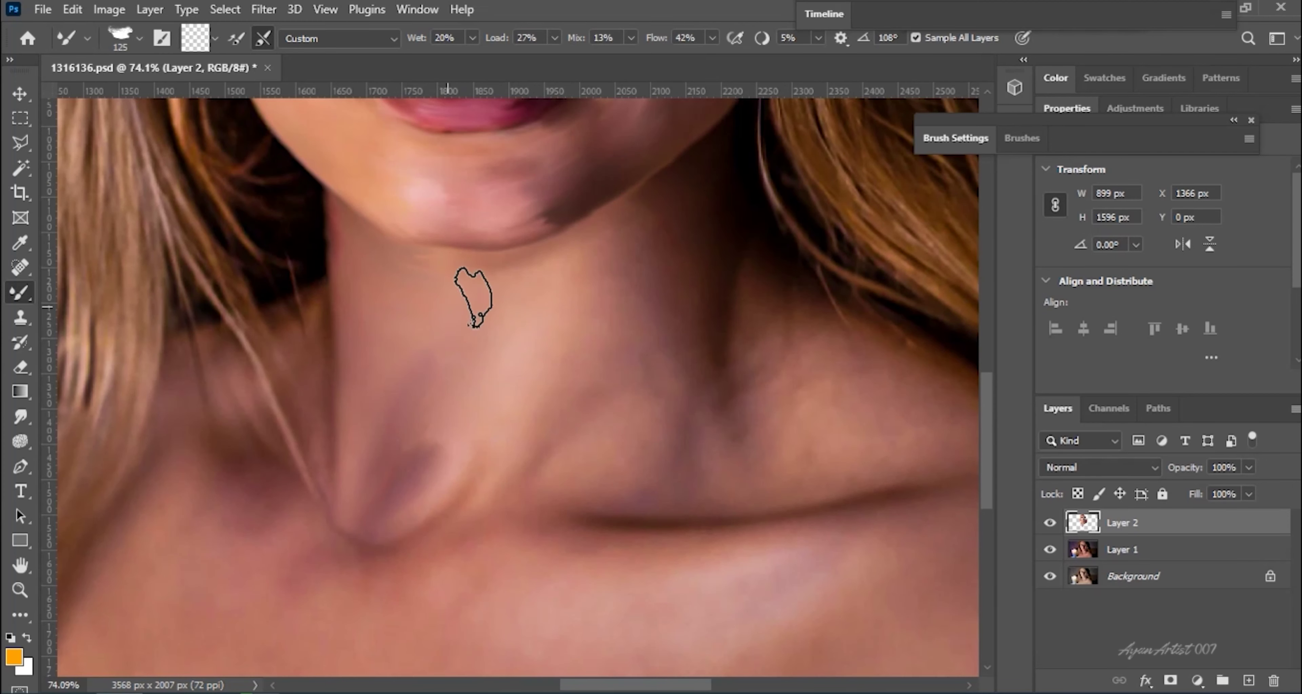
# At brush size 100, shade the neck's right side and blend the shoulder and collarbone.
pyautogui.press(']')
pyautogui.moveTo(590, 305)
pyautogui.mouseDown()
pyautogui.moveTo(645, 252)
pyautogui.moveTo(564, 409)
pyautogui.moveTo(640, 247)
pyautogui.mouseUp()
pyautogui.hscroll(5, 639, 248)
pyautogui.moveTo(523, 386); pyautogui.dragTo(633, 430)
pyautogui.scroll(-3, 712, 382)
pyautogui.press(']')
pyautogui.press(']')
pyautogui.press(']')
pyautogui.moveTo(445, 445); pyautogui.dragTo(442, 423)
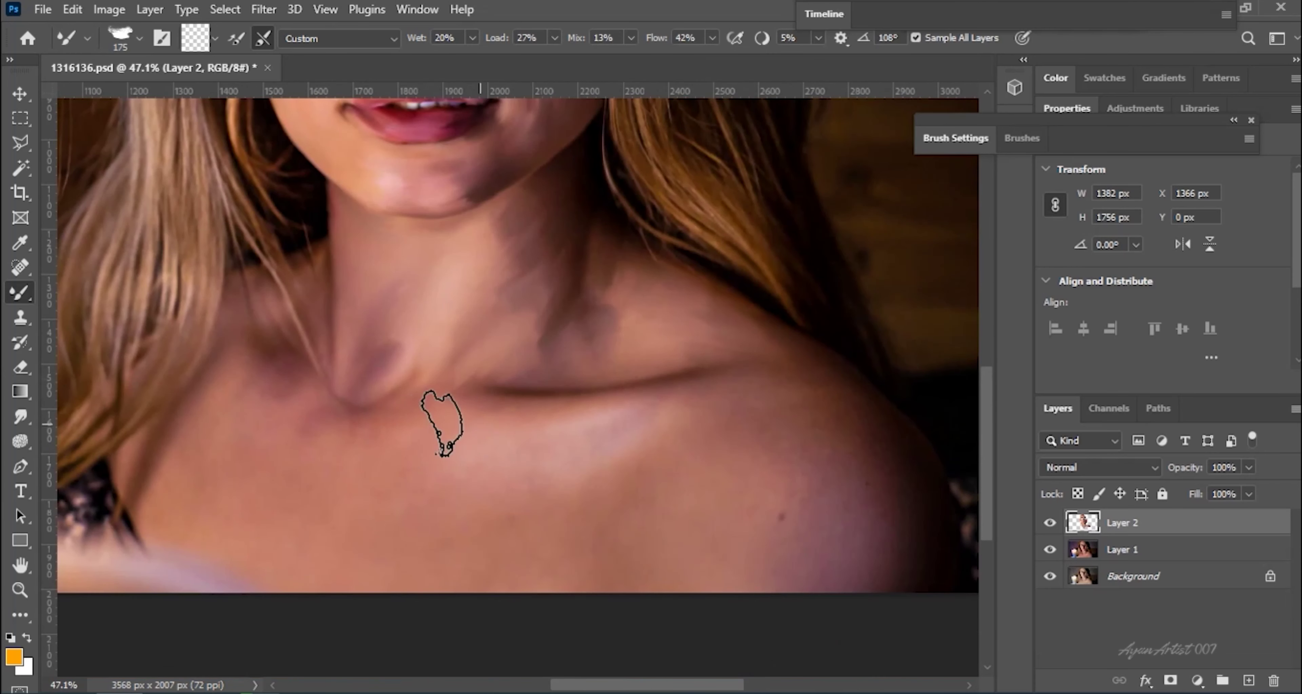
pyautogui.press(']')
pyautogui.press(']')
pyautogui.press(']')
pyautogui.scroll(-2, 799, 393)
# Blend the lower right shoulder and more of the portrait into painterly strokes, shrinking the brush to 100.
pyautogui.moveTo(905, 536); pyautogui.dragTo(777, 561)
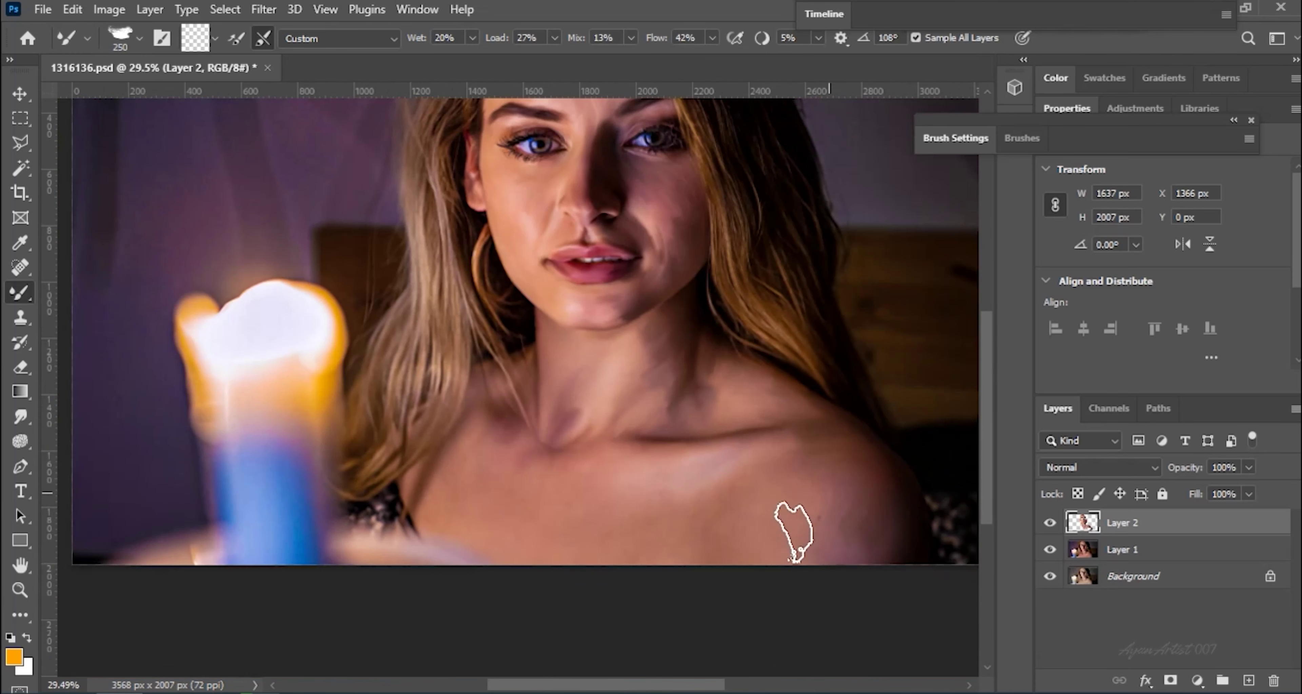
pyautogui.scroll(2, 465, 488)
pyautogui.press('[')
pyautogui.moveTo(480, 343); pyautogui.dragTo(533, 457)
pyautogui.press('[')
pyautogui.press('[')
pyautogui.press('[')
pyautogui.scroll(-2, 431, 493)
pyautogui.scroll(-2, 613, 573)
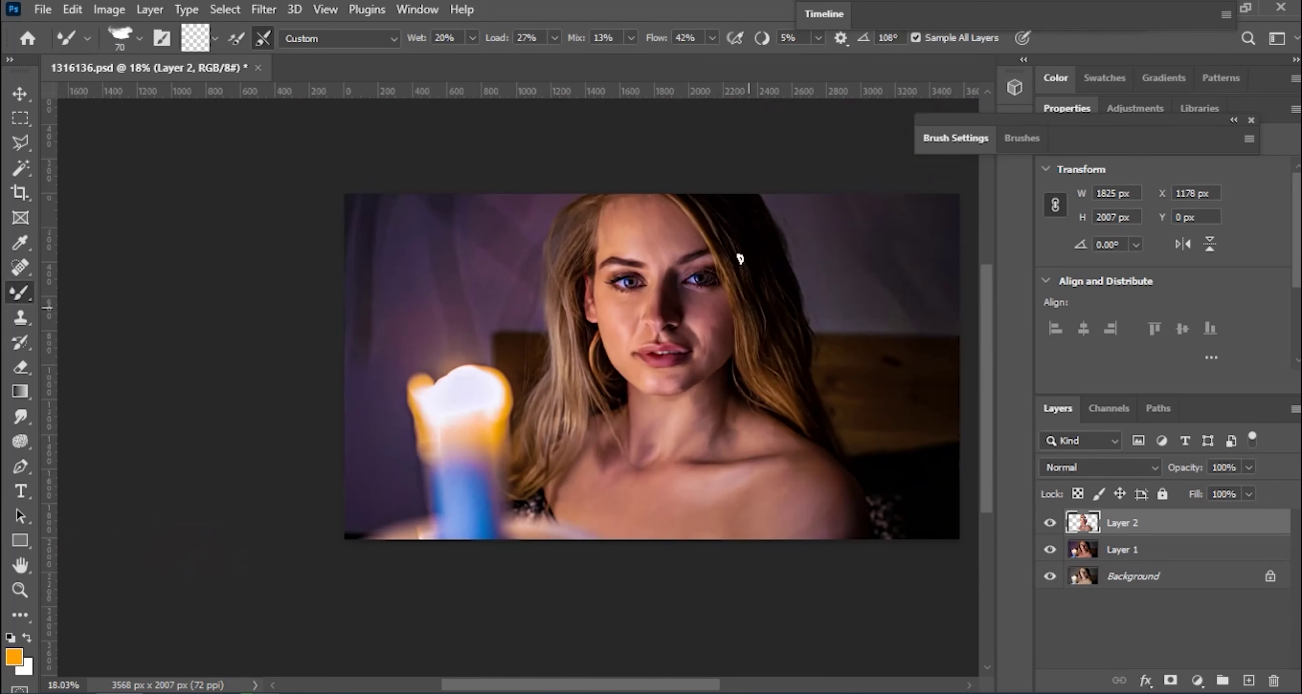
pyautogui.scroll(5, 741, 247)
# Rotate the Mixer Brush tip to -42° and resize the brush to 175.
pyautogui.rightClick(347, 265)
pyautogui.press('Escape')
pyautogui.scroll(1, 305, 233)
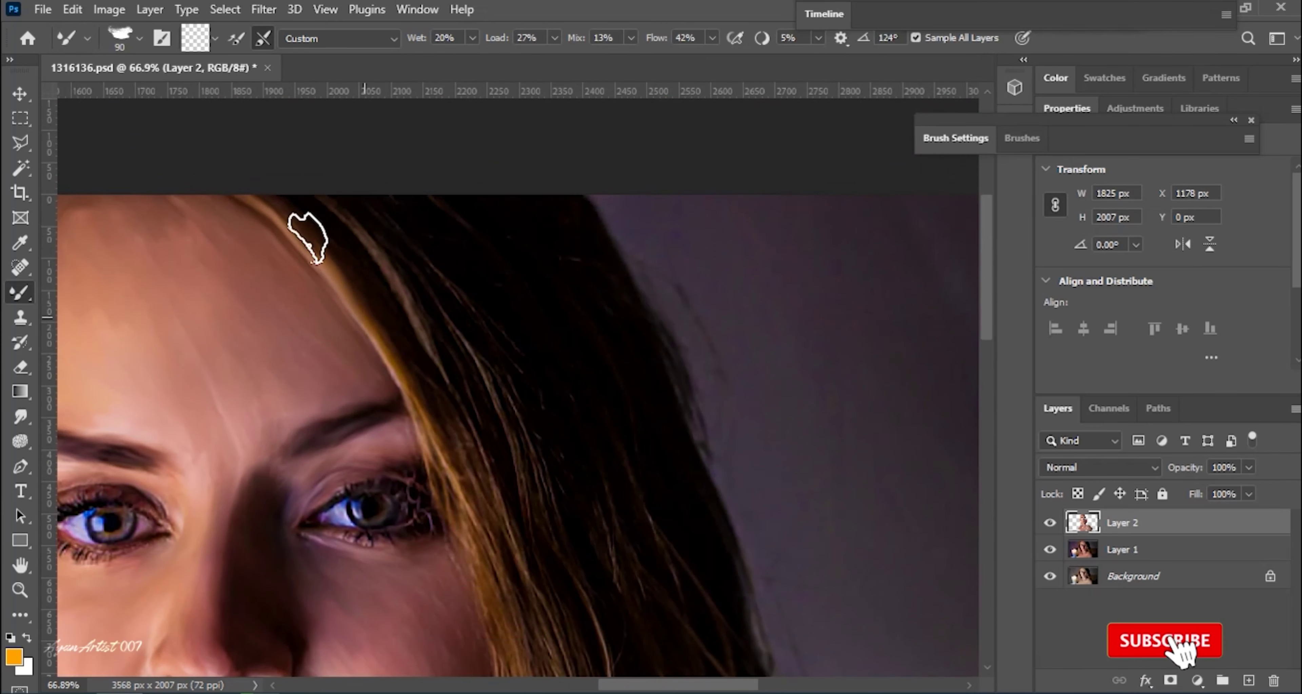
pyautogui.scroll(-5, 392, 383)
pyautogui.rightClick(586, 299)
pyautogui.moveTo(617, 364); pyautogui.dragTo(612, 377)
pyautogui.press('Return')
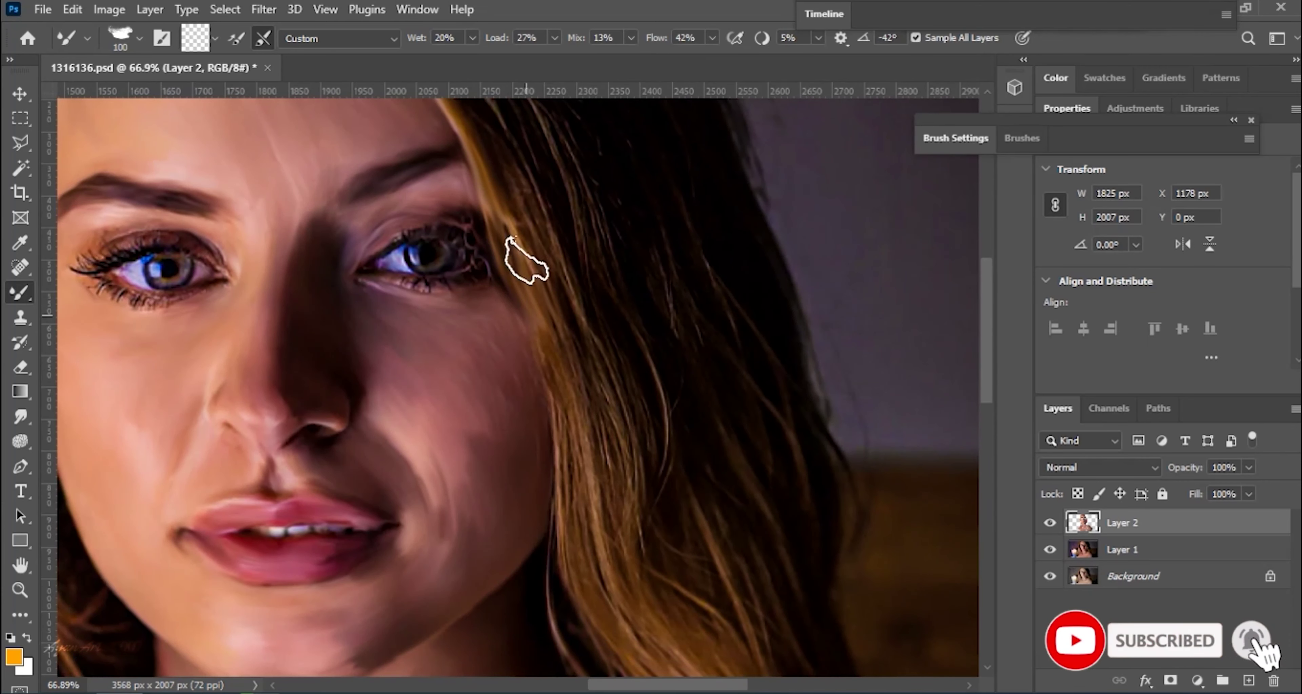
pyautogui.scroll(2, 523, 261)
pyautogui.scroll(-3, 509, 282)
pyautogui.press(']')
pyautogui.press(']')
pyautogui.press(']')
pyautogui.scroll(-3, 581, 427)
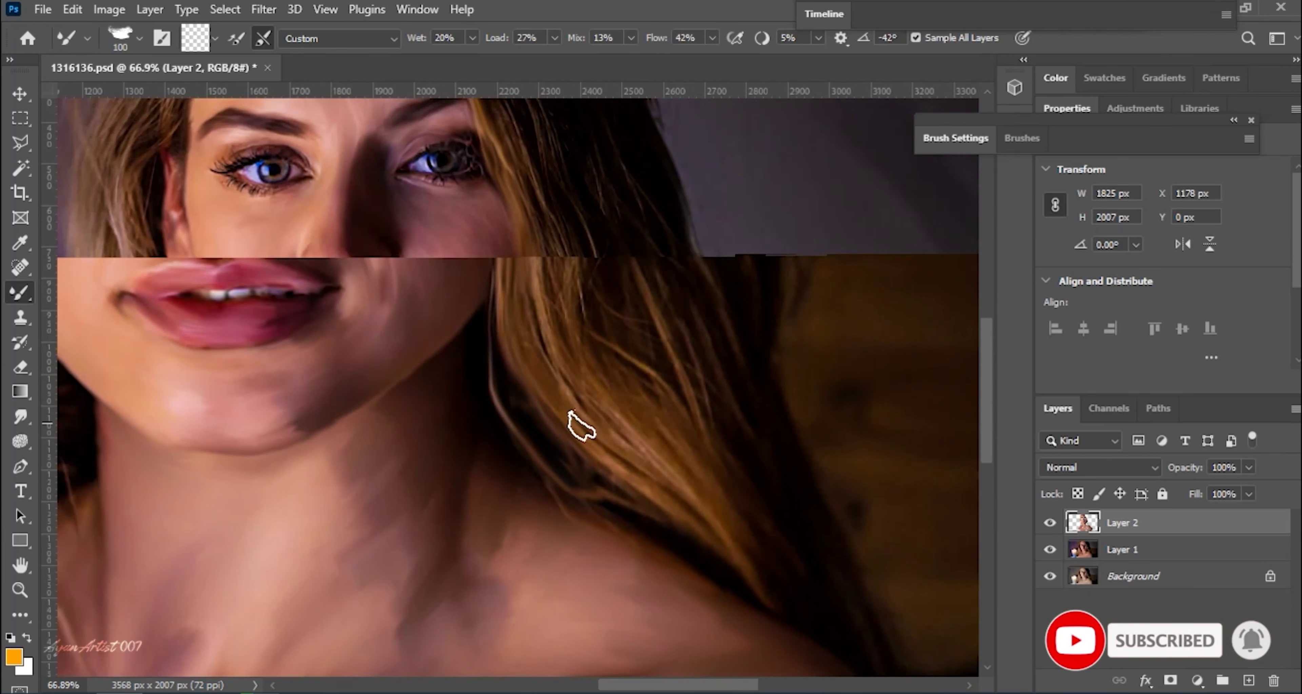
pyautogui.press('[')
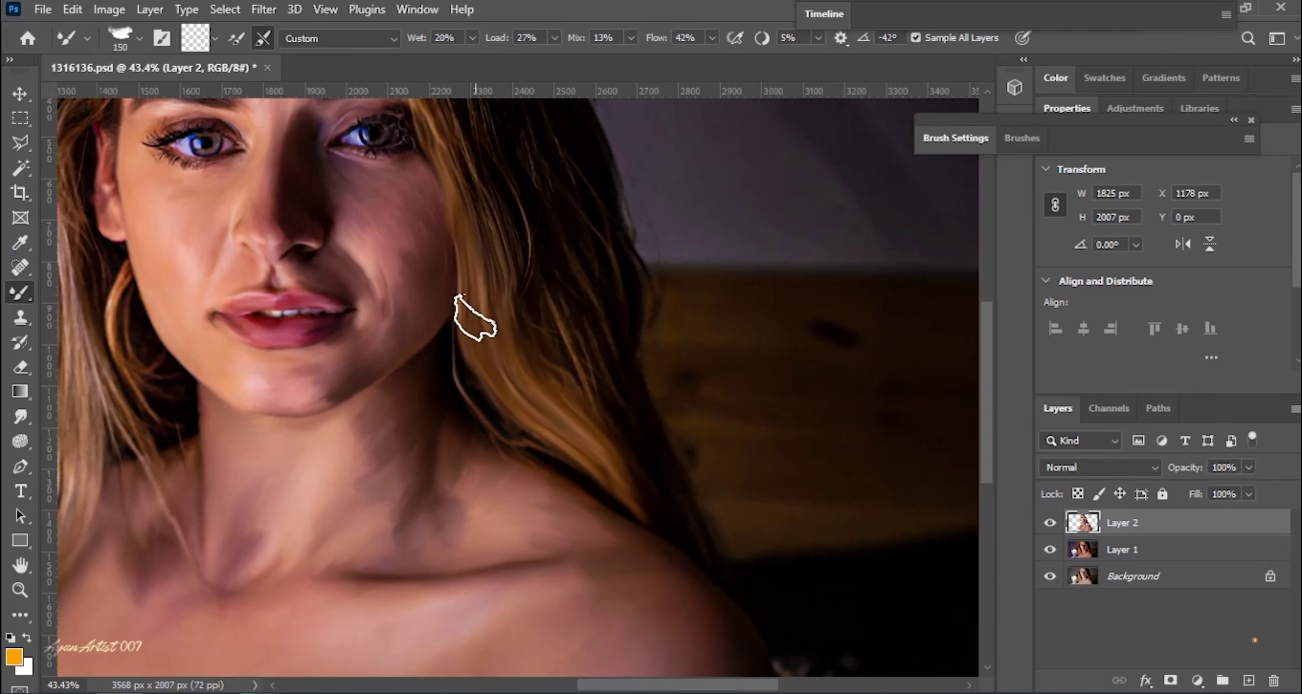
# Pick a smaller, rotated brush tip for finer strokes, then enlarge it slightly.
pyautogui.scroll(3, 506, 394)
pyautogui.scroll(3, 379, 192)
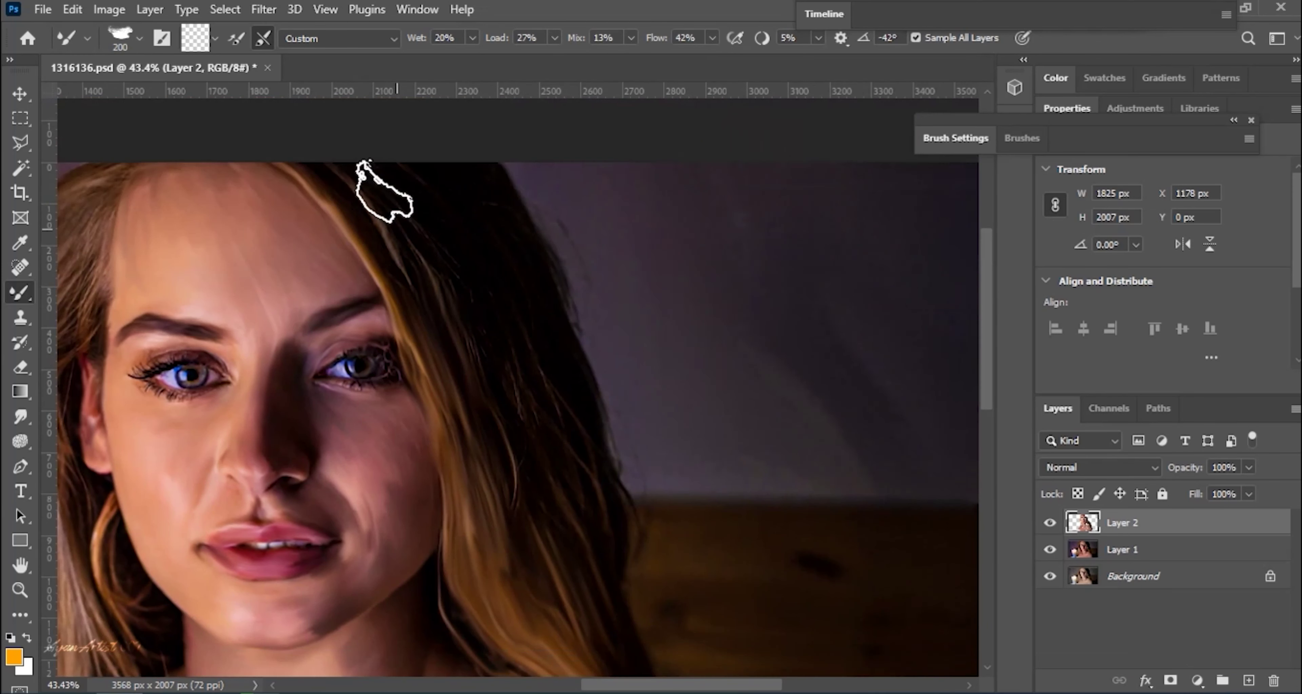
pyautogui.scroll(-2, 464, 454)
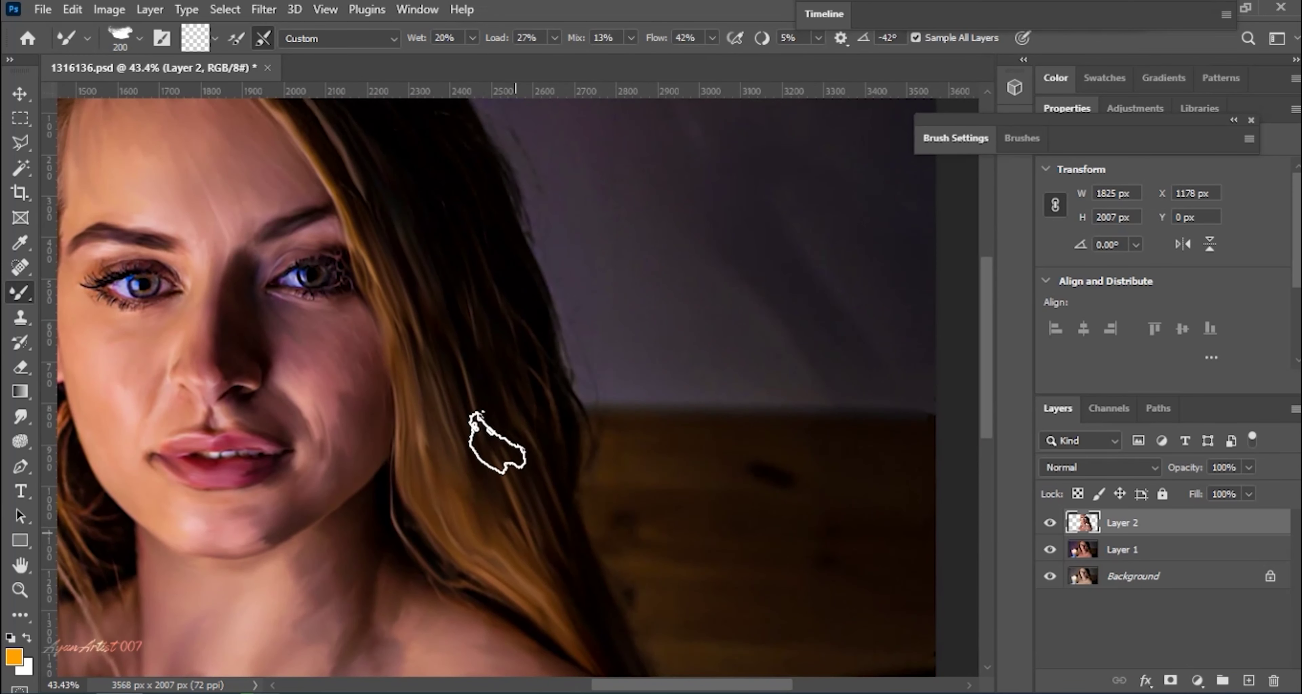
pyautogui.scroll(-2, 551, 440)
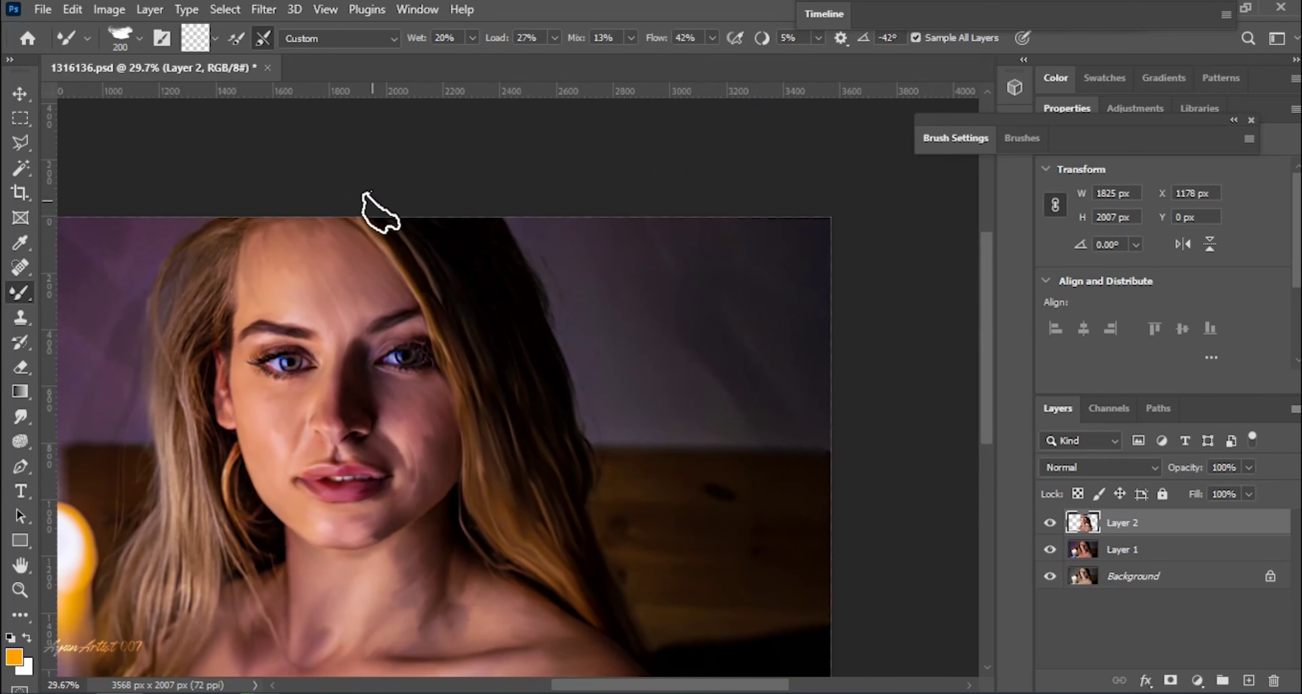
pyautogui.scroll(1, 485, 256)
pyautogui.scroll(2, 509, 197)
pyautogui.scroll(1, 506, 393)
pyautogui.scroll(1, 505, 303)
pyautogui.rightClick(538, 267)
pyautogui.press('Return')
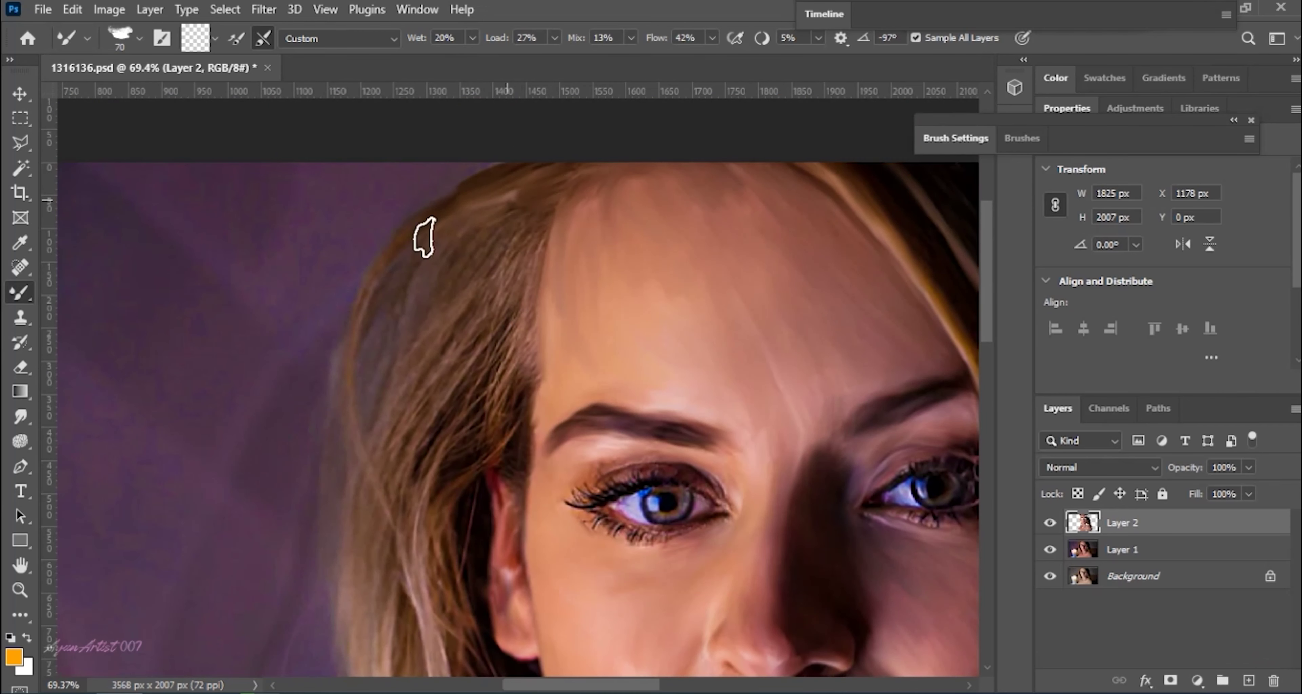
pyautogui.press(']')
pyautogui.press(']')
pyautogui.press(']')
pyautogui.scroll(-1, 485, 223)
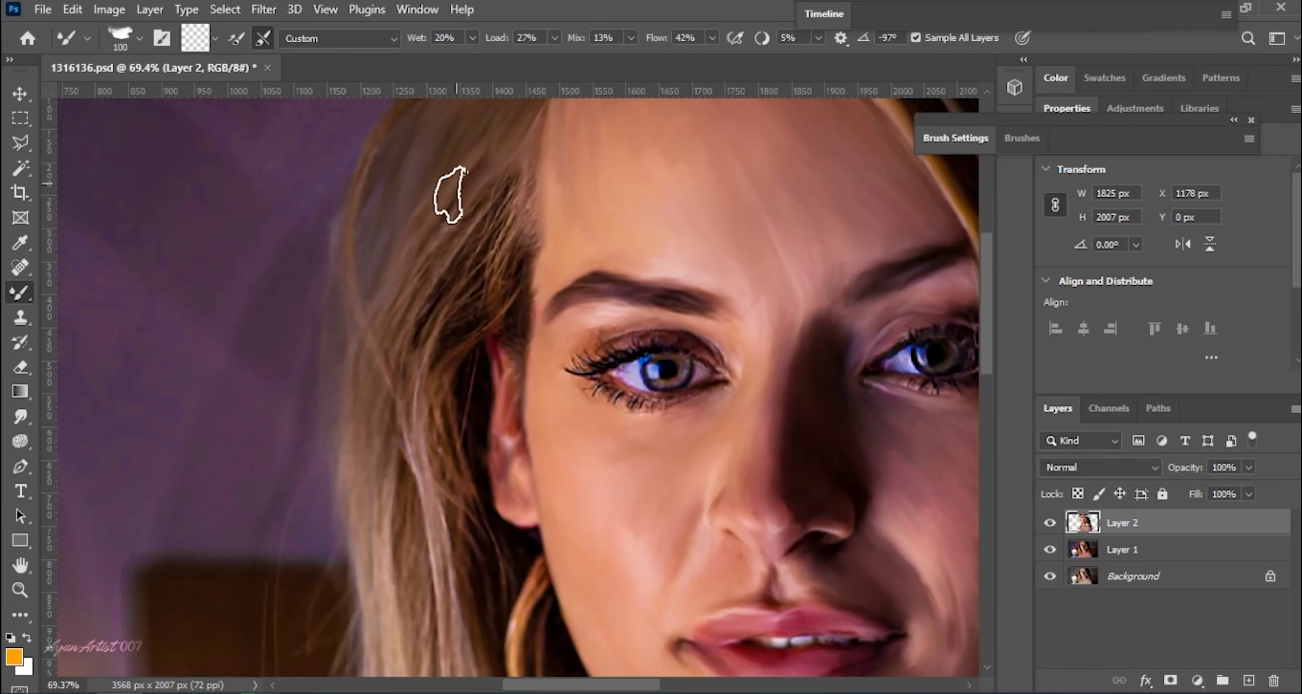
pyautogui.scroll(-1, 465, 207)
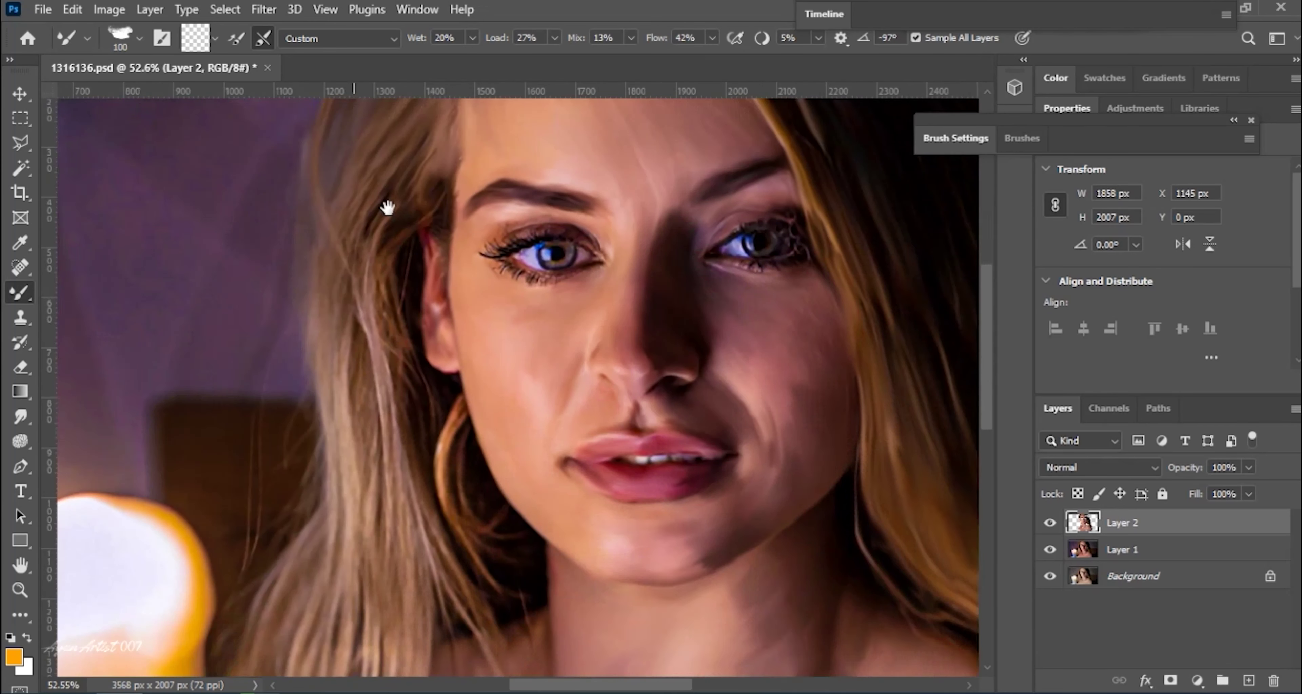
# Work over the hair, lower hair and neck, adjusting the brush size as you go.
pyautogui.moveTo(427, 300); pyautogui.dragTo(378, 207)
pyautogui.press(']')
pyautogui.press(']')
pyautogui.press(']')
pyautogui.moveTo(336, 264); pyautogui.dragTo(364, 309)
pyautogui.scroll(-3, 360, 299)
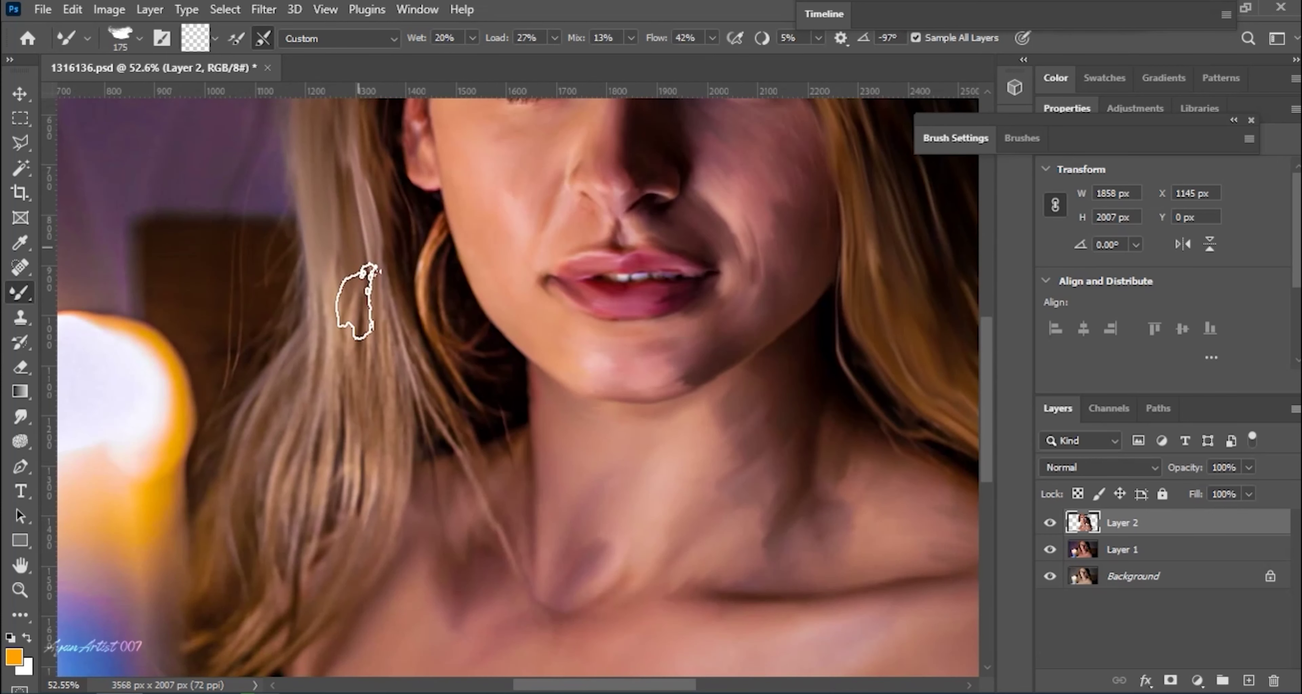
pyautogui.scroll(-1, 310, 398)
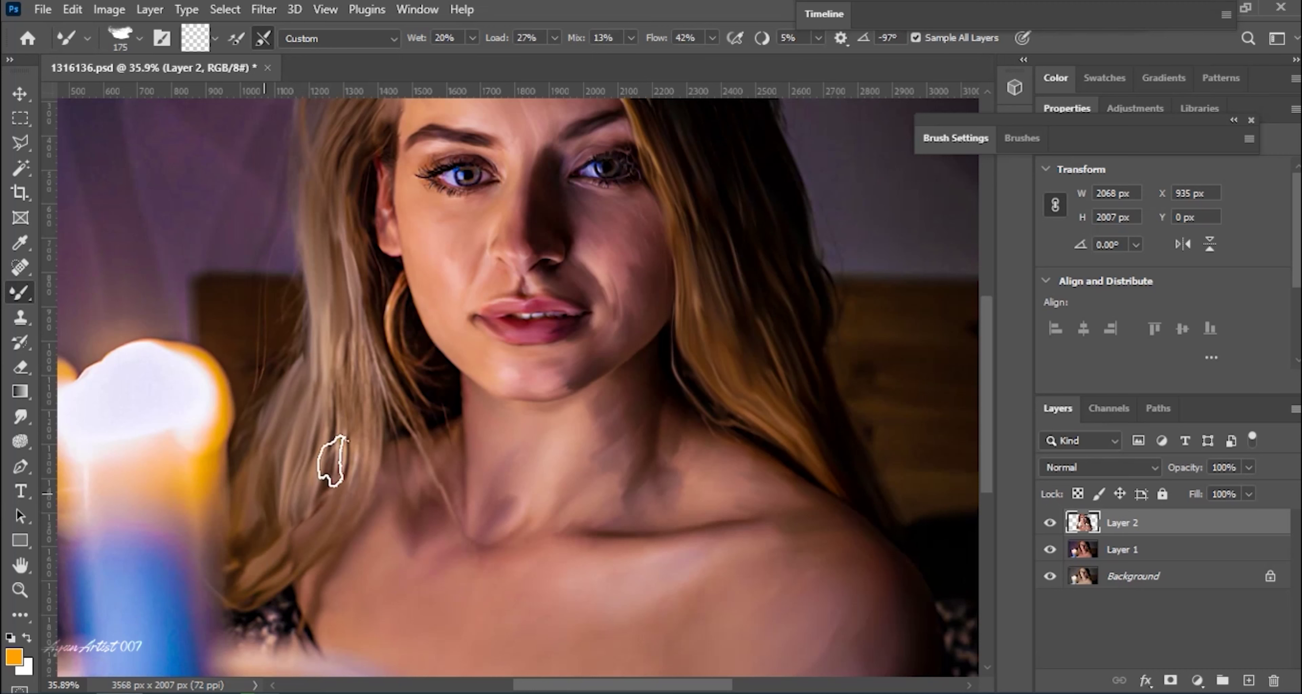
pyautogui.scroll(1, 390, 407)
pyautogui.scroll(1, 399, 399)
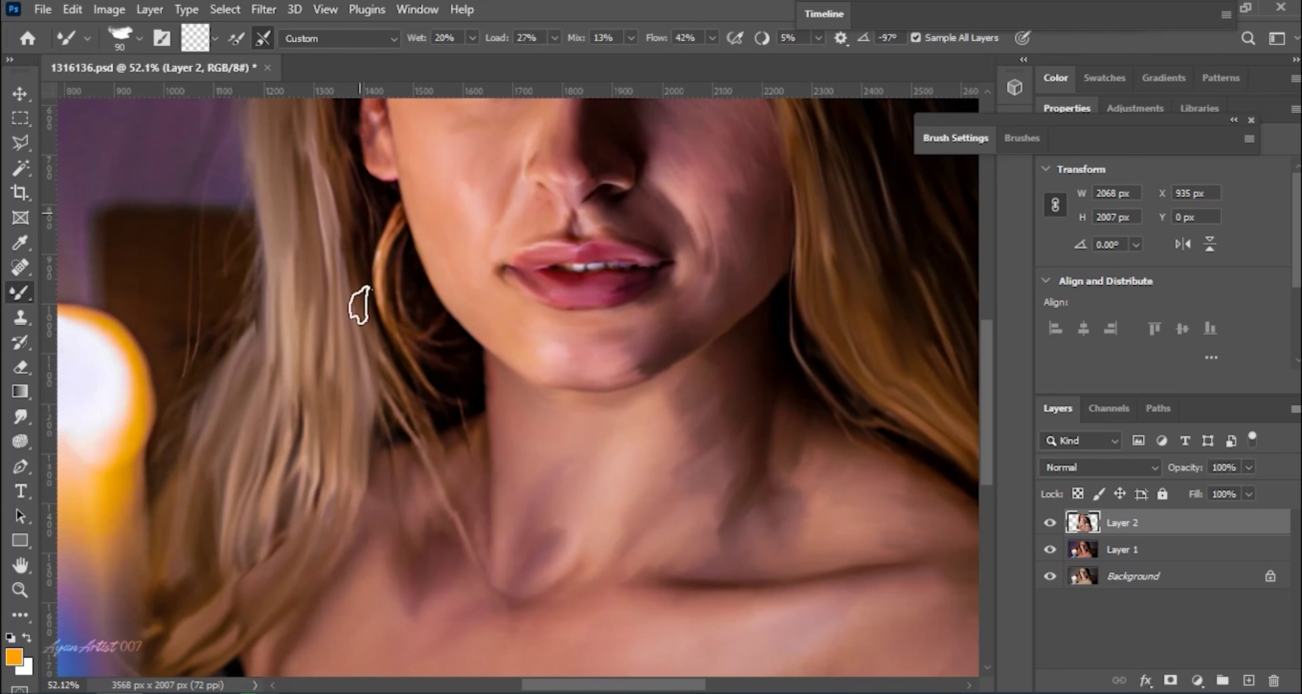
pyautogui.press('[')
pyautogui.press('[')
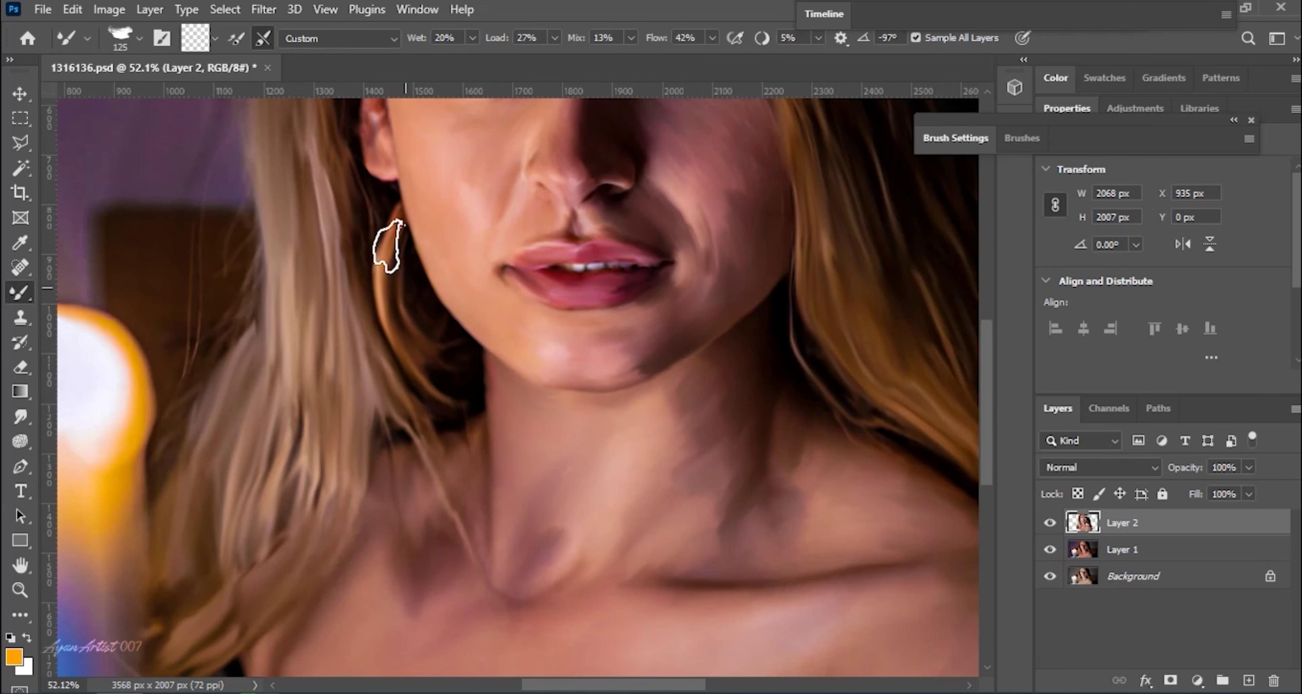
pyautogui.scroll(-2, 314, 349)
pyautogui.scroll(-3, 258, 460)
pyautogui.hscroll(5, 258, 460)
pyautogui.scroll(1, 538, 479)
pyautogui.press(']')
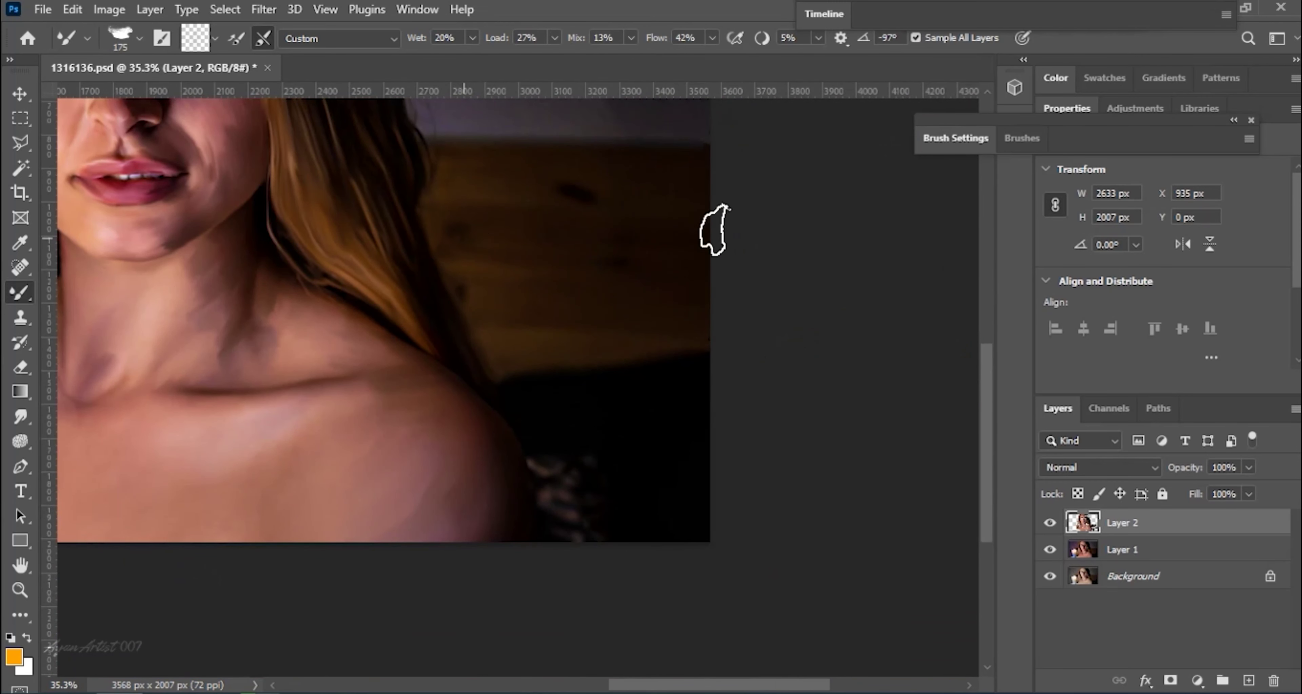
# Raise the Mixer Brush Wet to about 31% and enlarge the brush for broad background strokes.
pyautogui.scroll(-2, 692, 336)
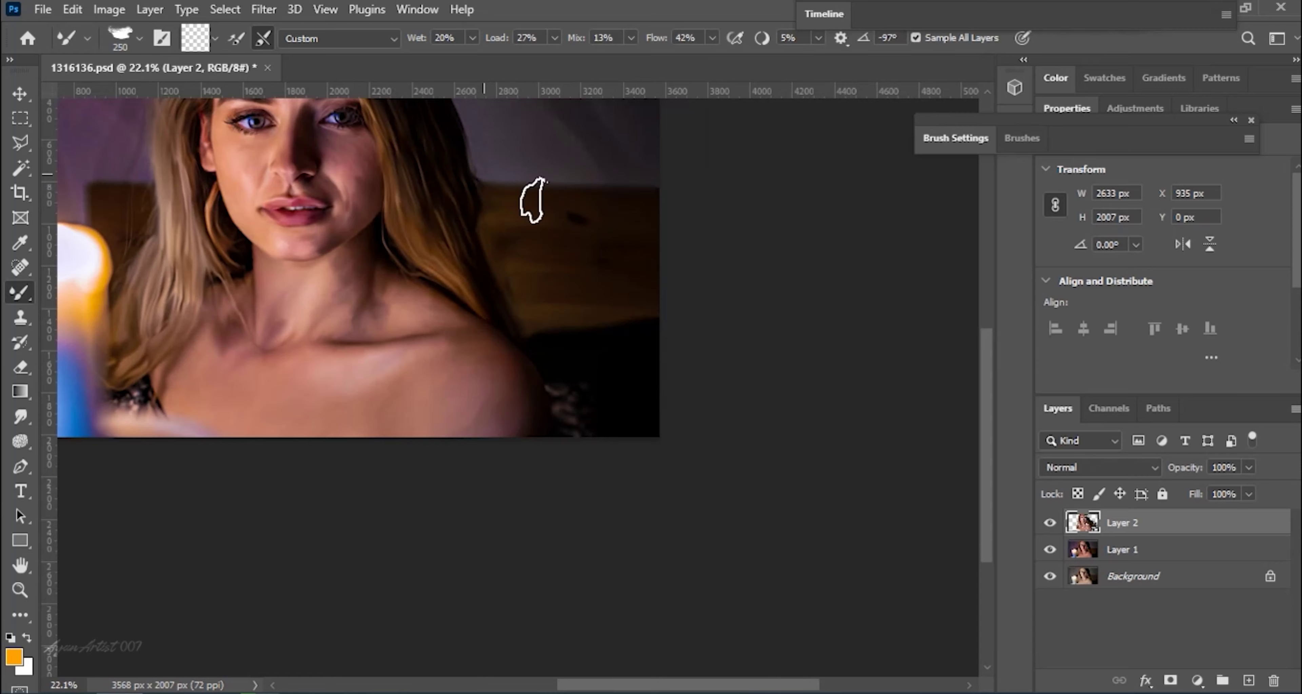
pyautogui.scroll(3, 532, 198)
pyautogui.hscroll(-5, 906, 328)
pyautogui.press(']')
pyautogui.moveTo(406, 49); pyautogui.dragTo(411, 49)
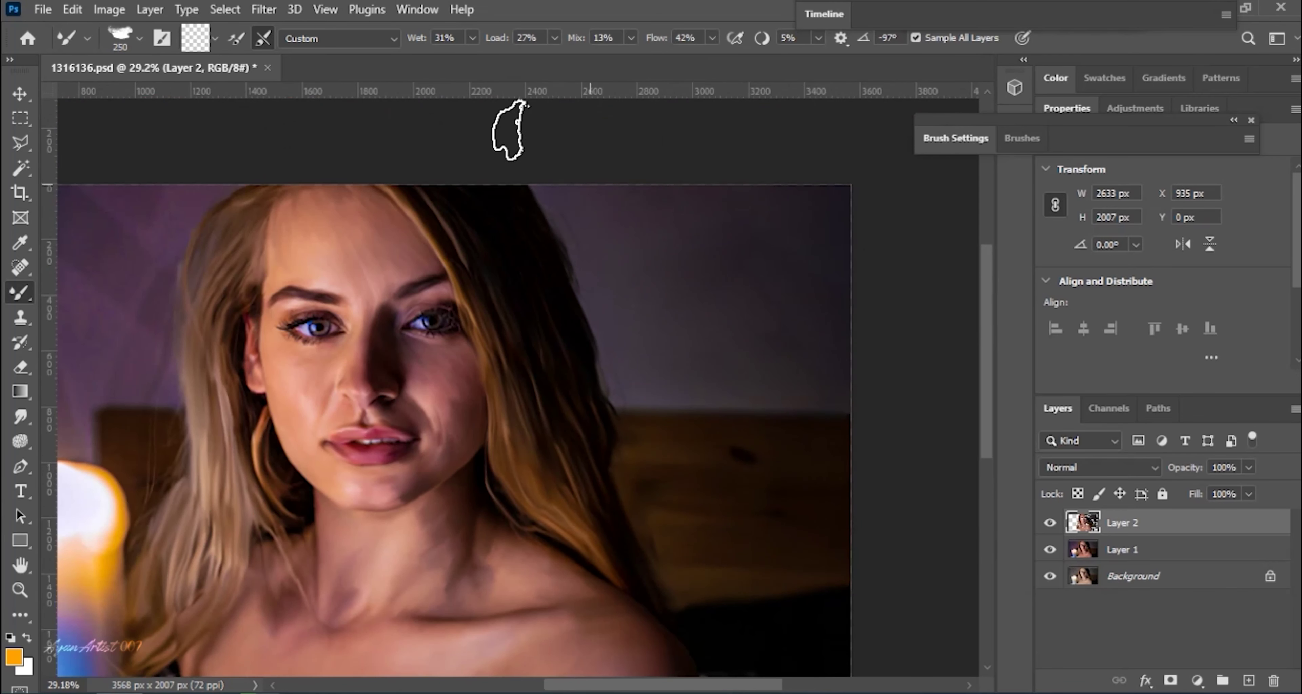
pyautogui.scroll(-1, 589, 230)
pyautogui.hscroll(-5, 363, 343)
pyautogui.press(']')
pyautogui.press(']')
pyautogui.press(']')
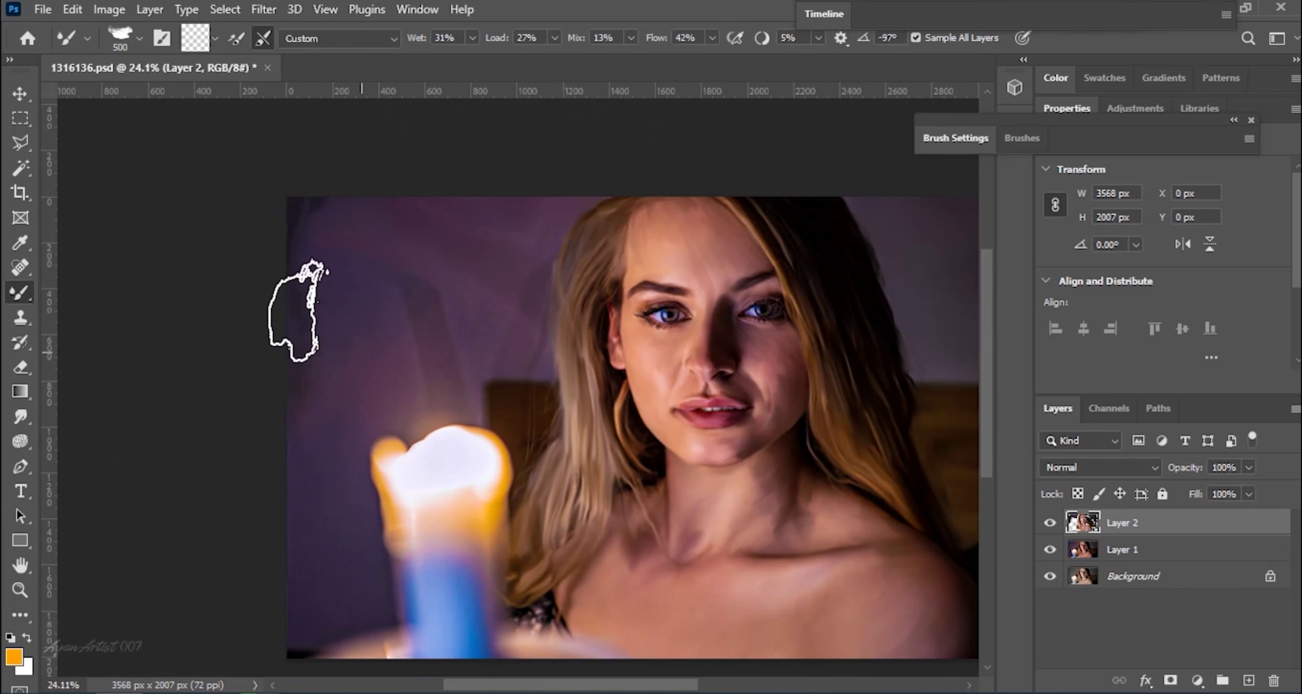
pyautogui.press('[')
pyautogui.press('[')
pyautogui.press('[')
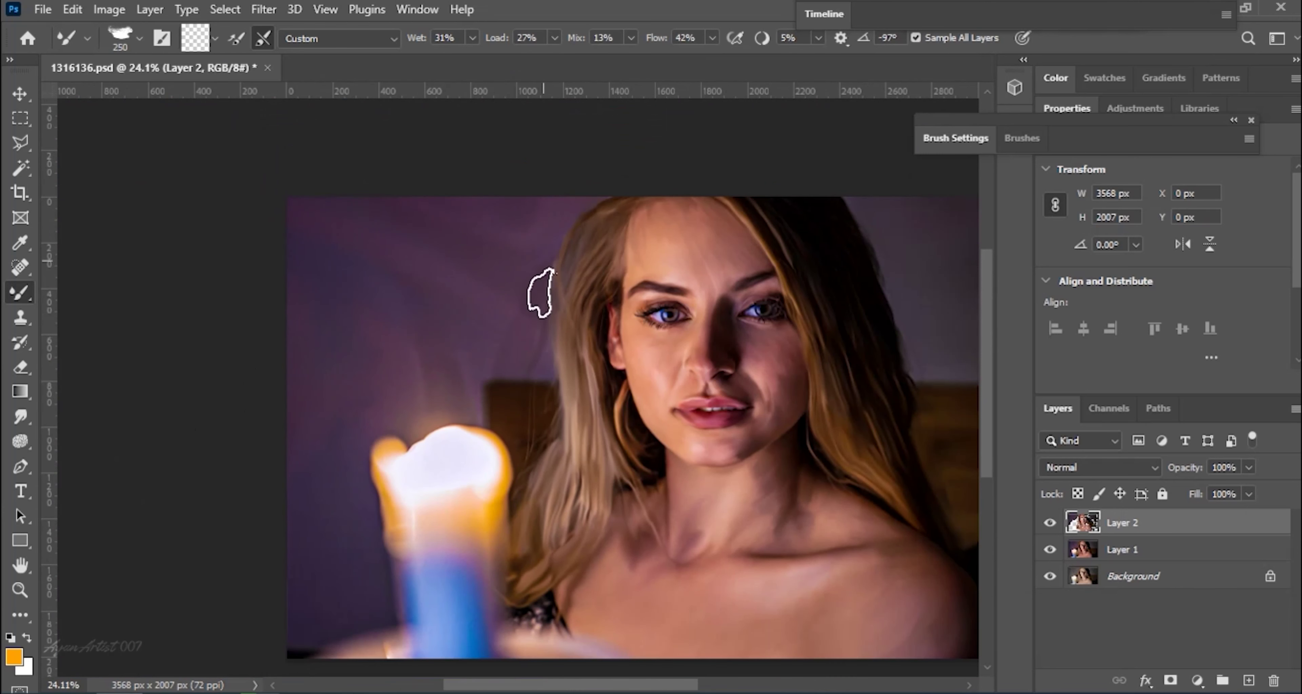
pyautogui.press(']')
# Smear the right side of the blue candle lighter and stroke the surrounding background.
pyautogui.scroll(-3, 372, 372)
pyautogui.hscroll(-1, 372, 372)
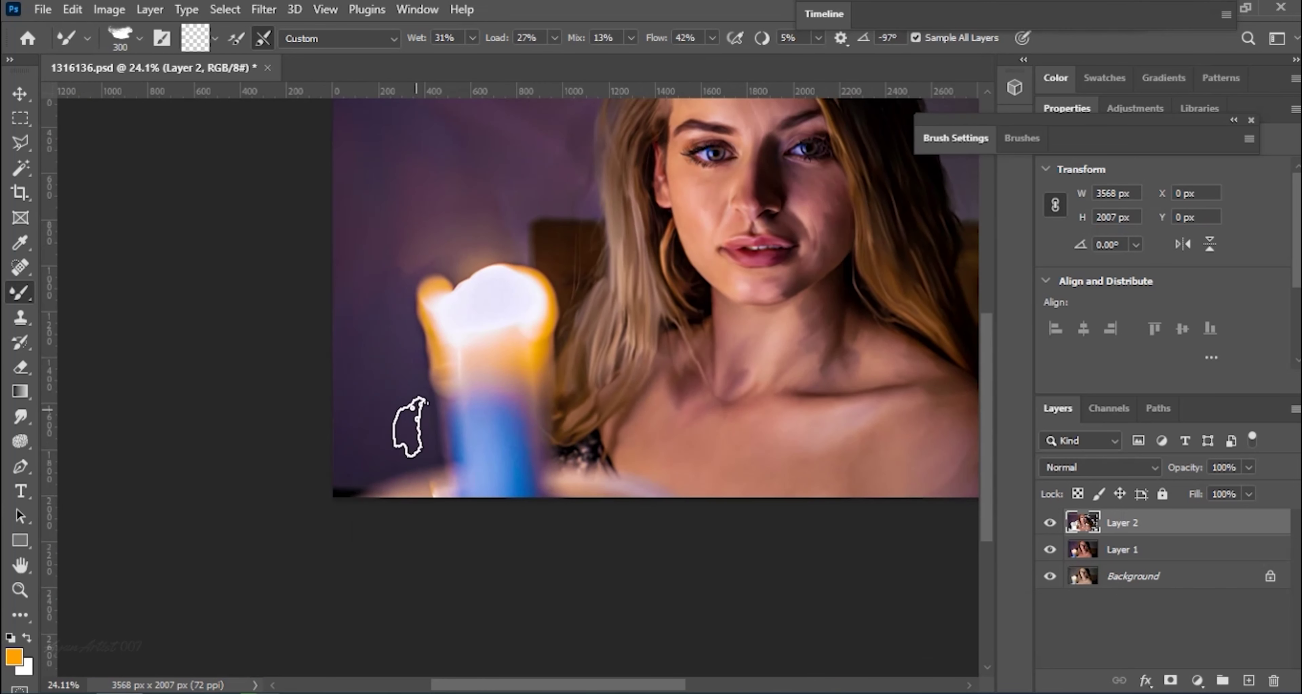
pyautogui.moveTo(512, 470); pyautogui.dragTo(511, 308)
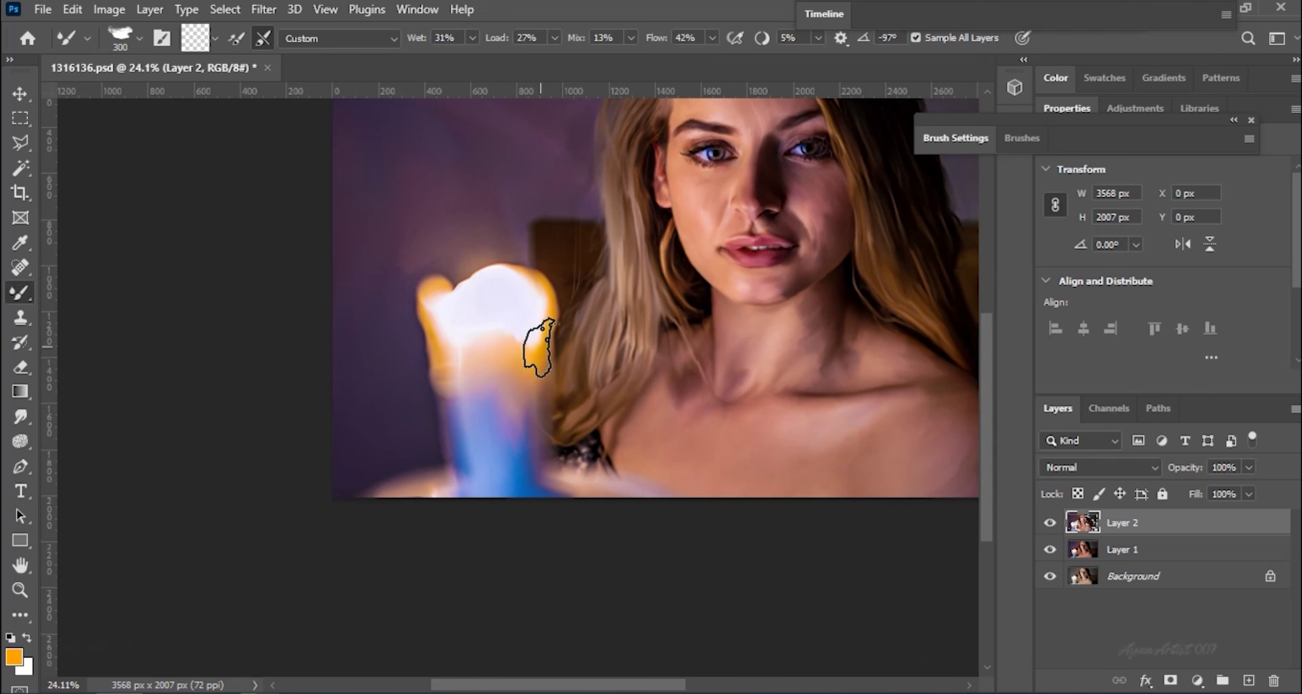
pyautogui.scroll(3, 566, 455)
pyautogui.press('[')
pyautogui.press('[')
pyautogui.press('[')
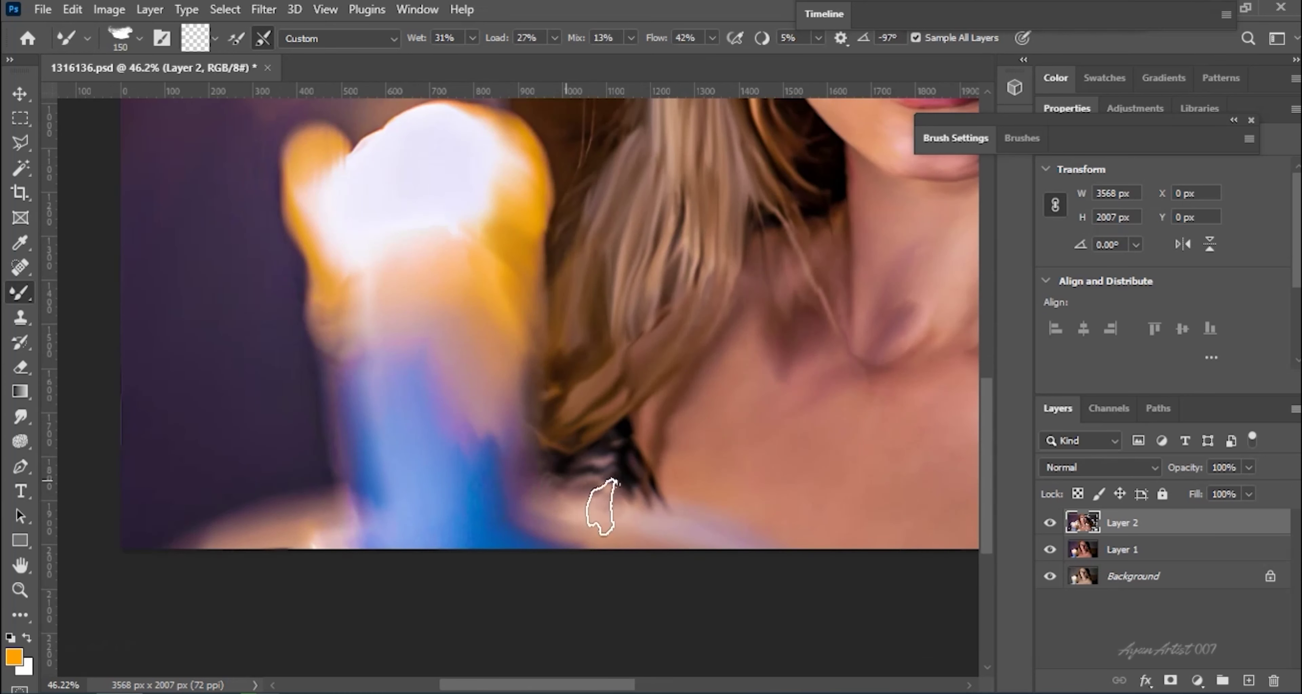
pyautogui.scroll(-4, 358, 331)
pyautogui.scroll(3, 359, 331)
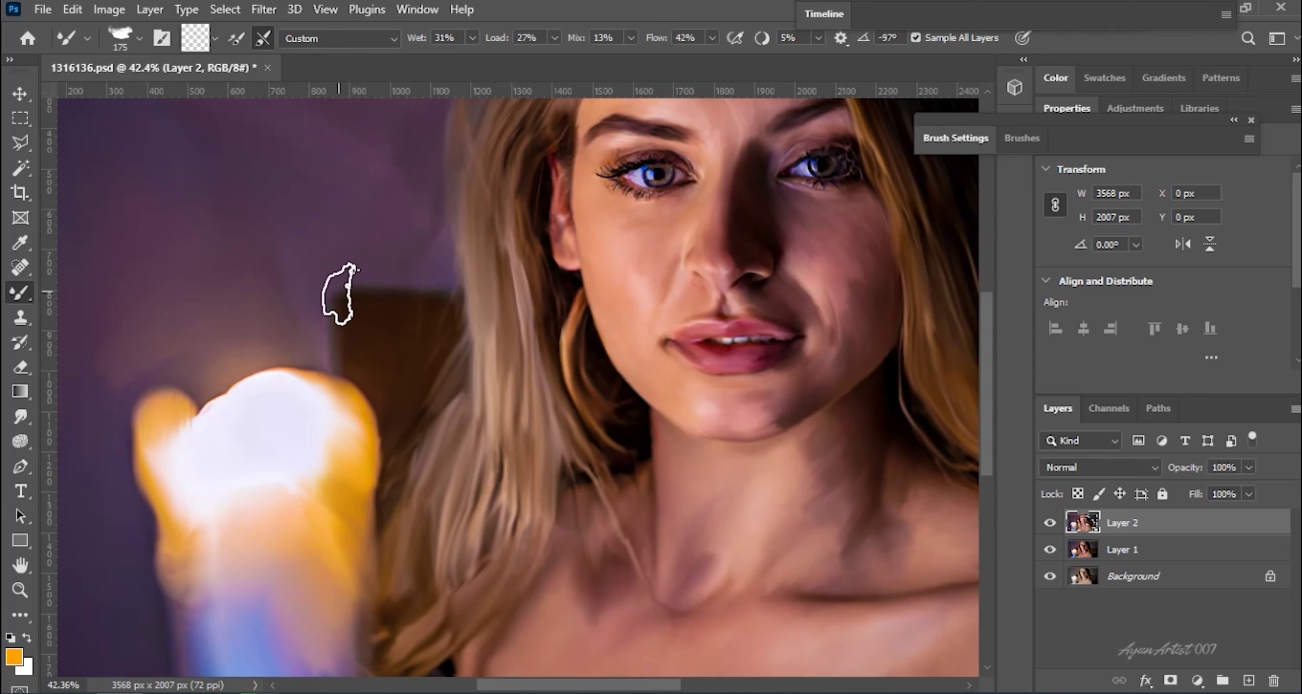
pyautogui.scroll(-2, 330, 225)
pyautogui.press(']')
pyautogui.press(']')
pyautogui.press(']')
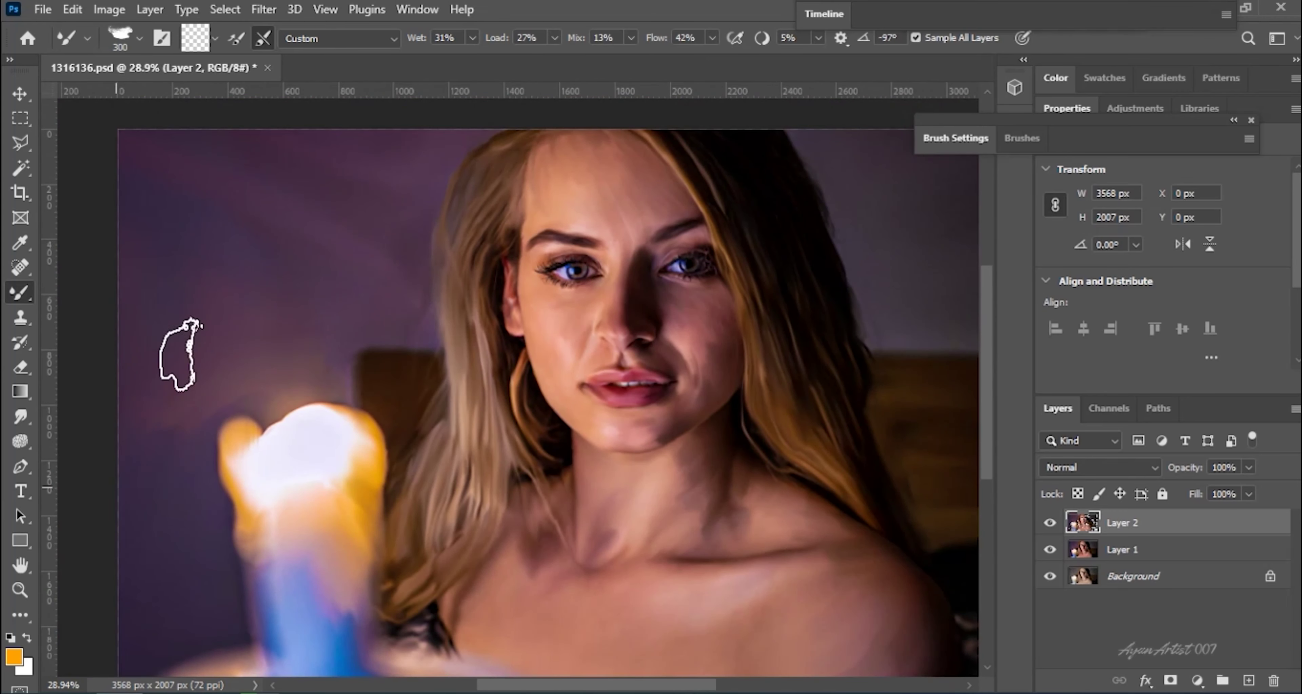
pyautogui.scroll(-2, 374, 298)
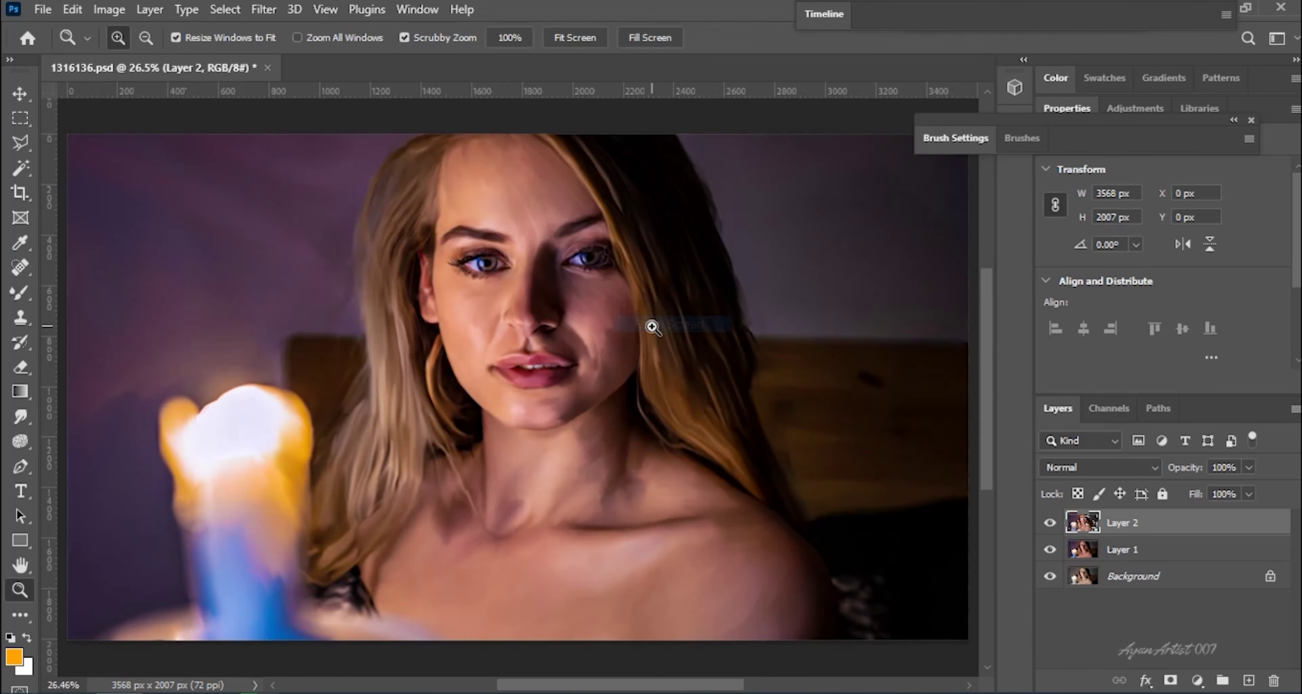
pyautogui.scroll(5, 556, 283)
pyautogui.scroll(-2, 483, 337)
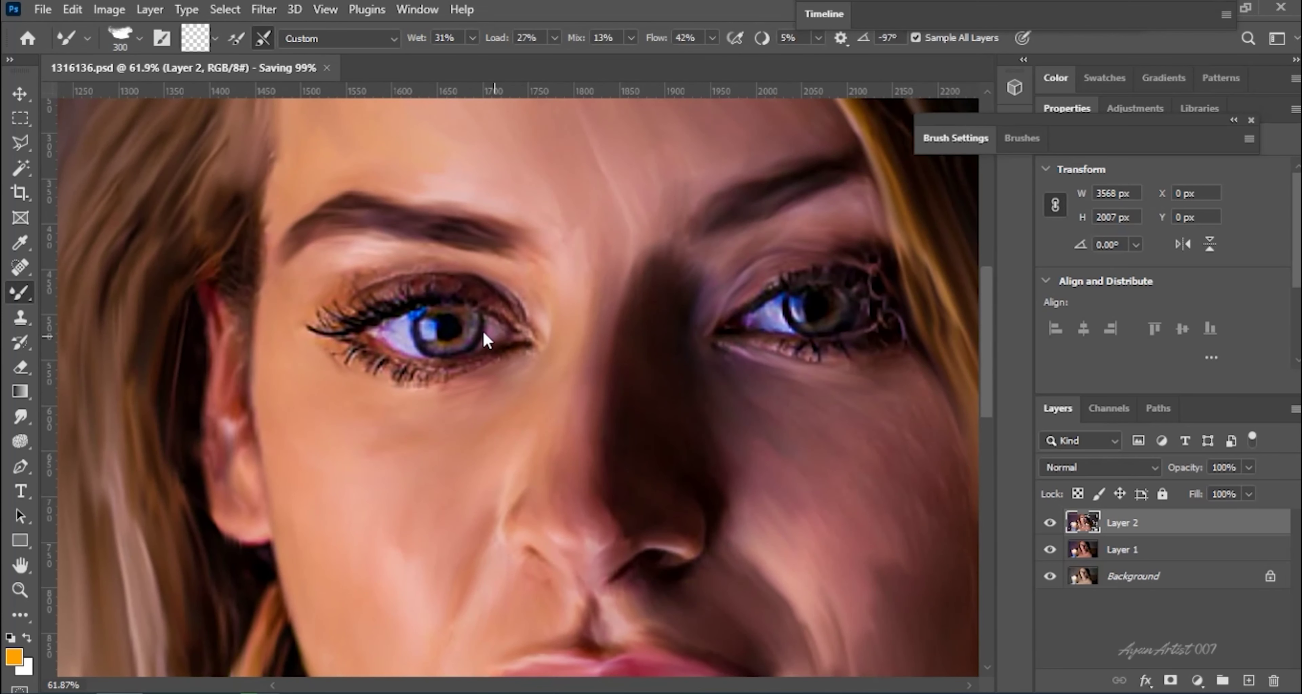
# Zoom in on the eye and smudge the upper eyelashes darker, enlarging the brush slightly.
pyautogui.scroll(3, 509, 195)
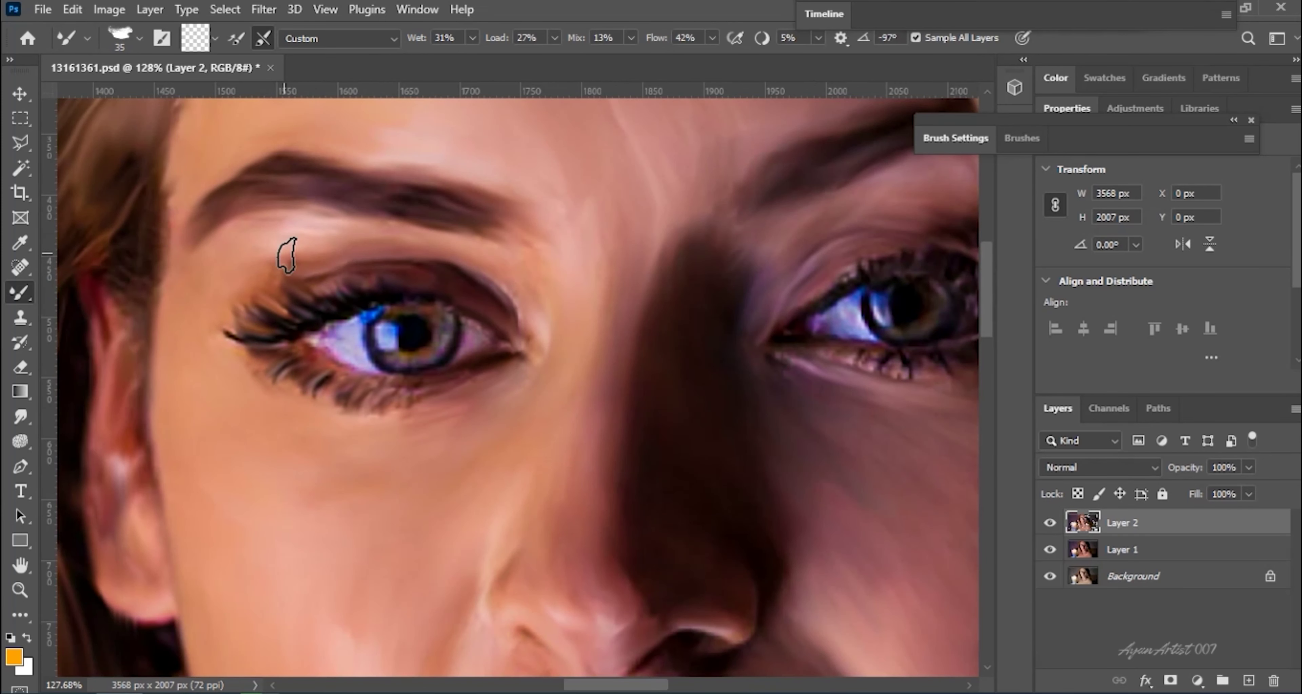
pyautogui.scroll(1, 299, 335)
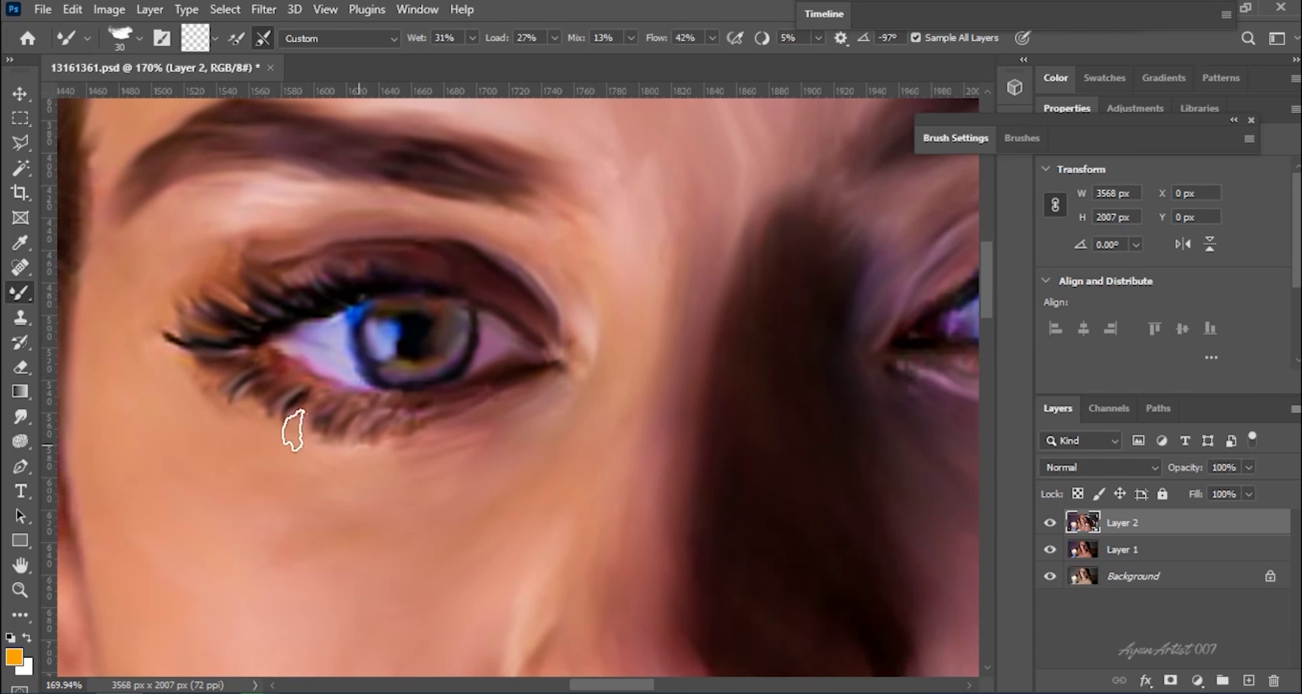
pyautogui.scroll(-2, 293, 430)
pyautogui.scroll(1, 316, 331)
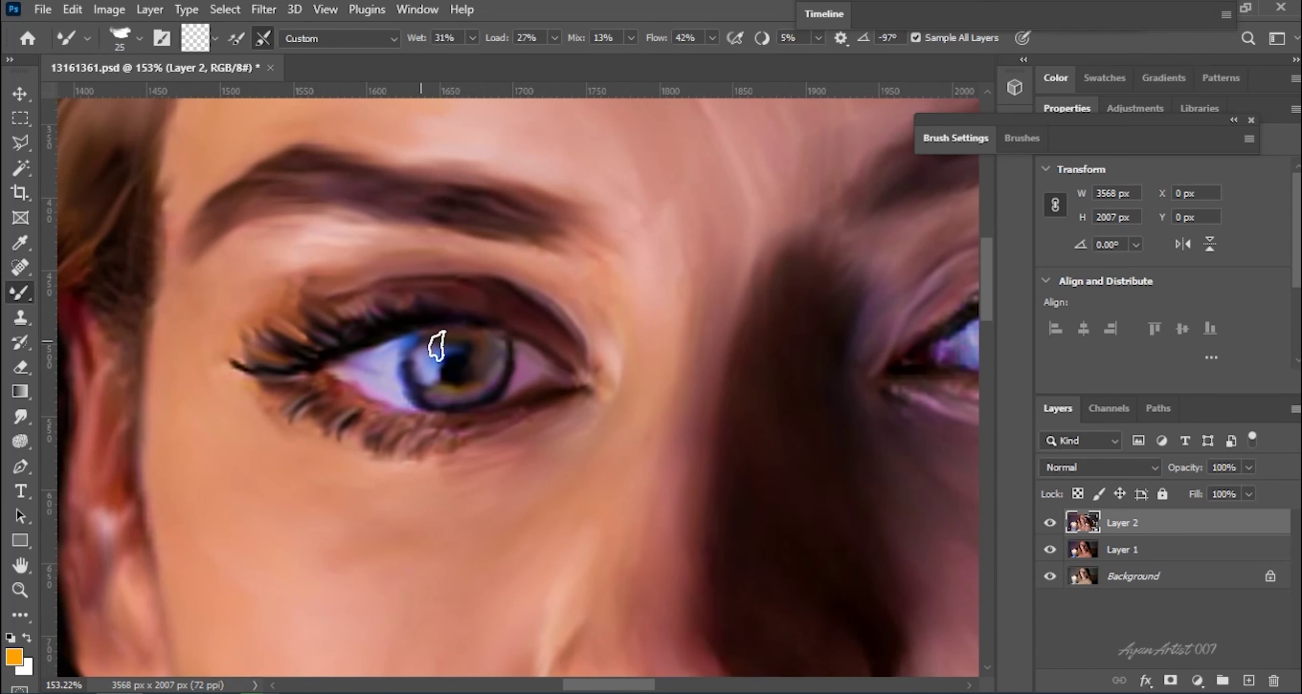
pyautogui.scroll(-1, 451, 437)
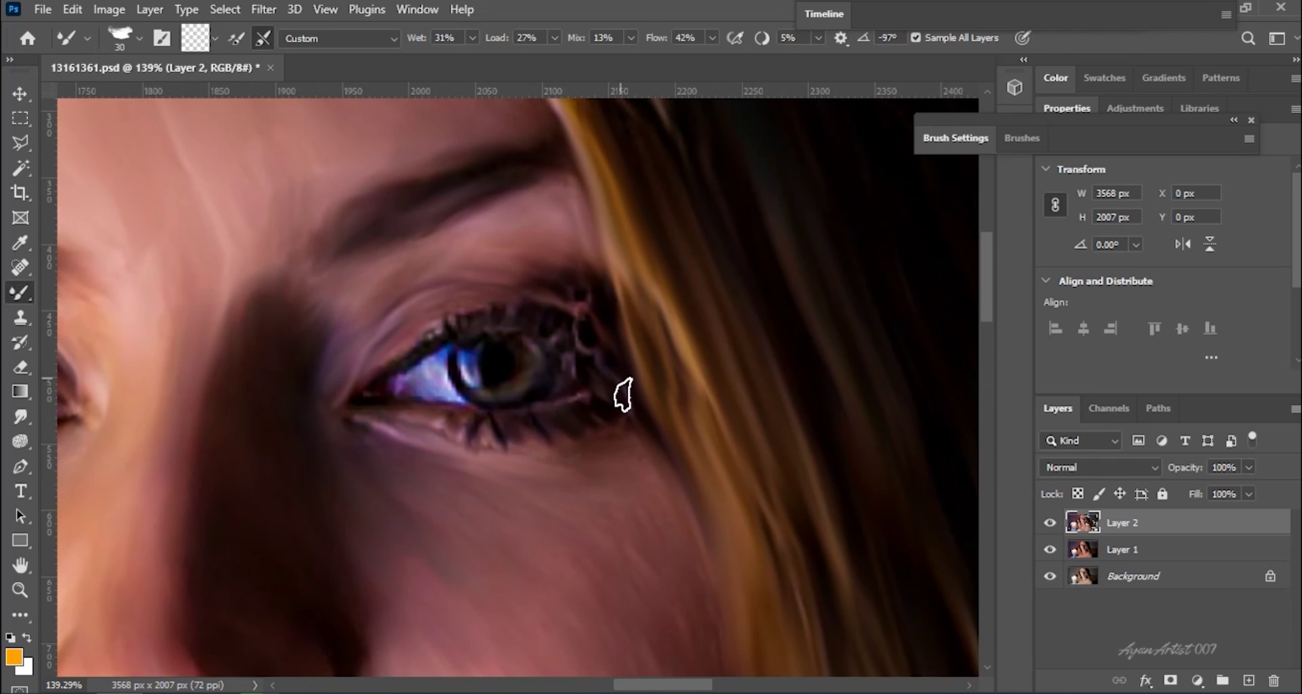
pyautogui.moveTo(516, 282); pyautogui.dragTo(419, 329)
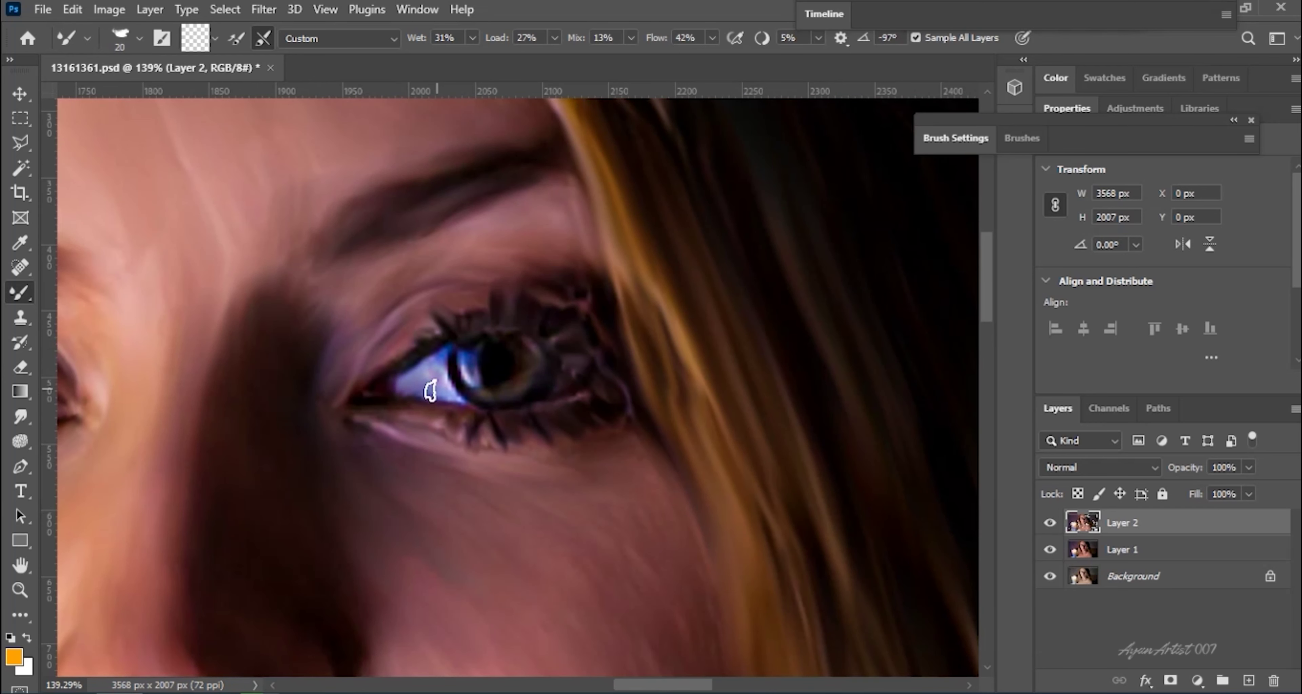
pyautogui.scroll(2, 433, 368)
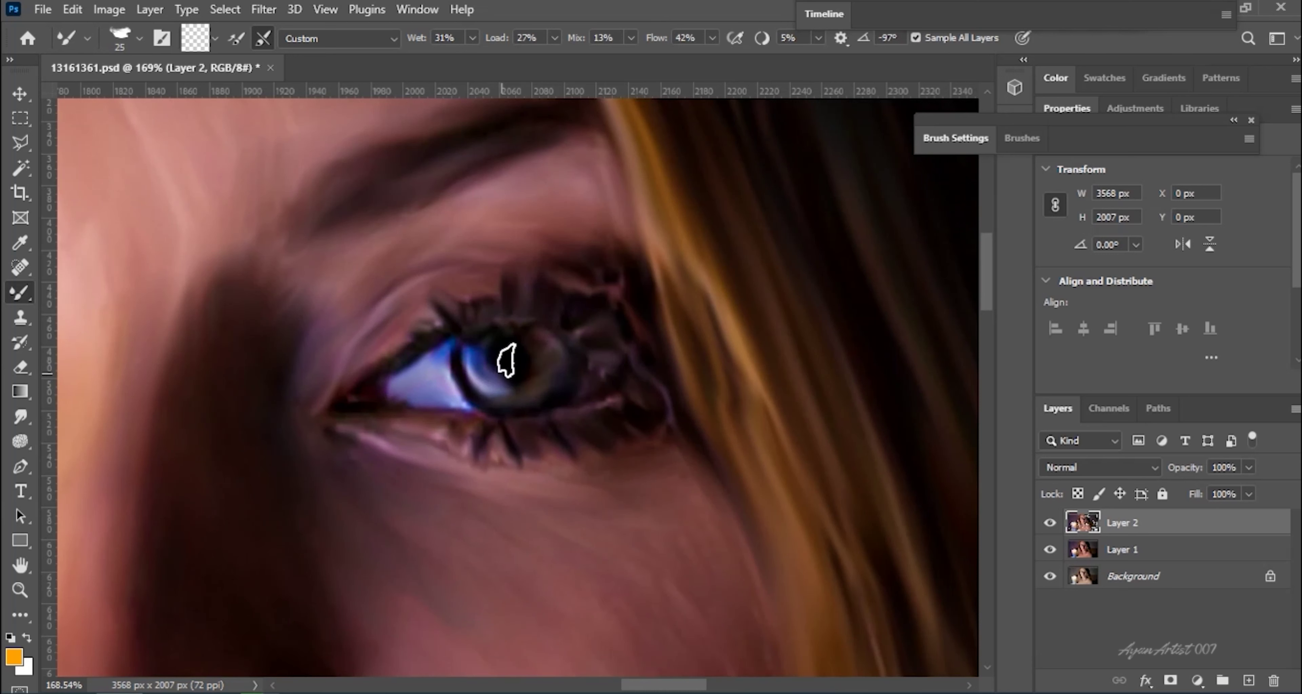
pyautogui.press(']')
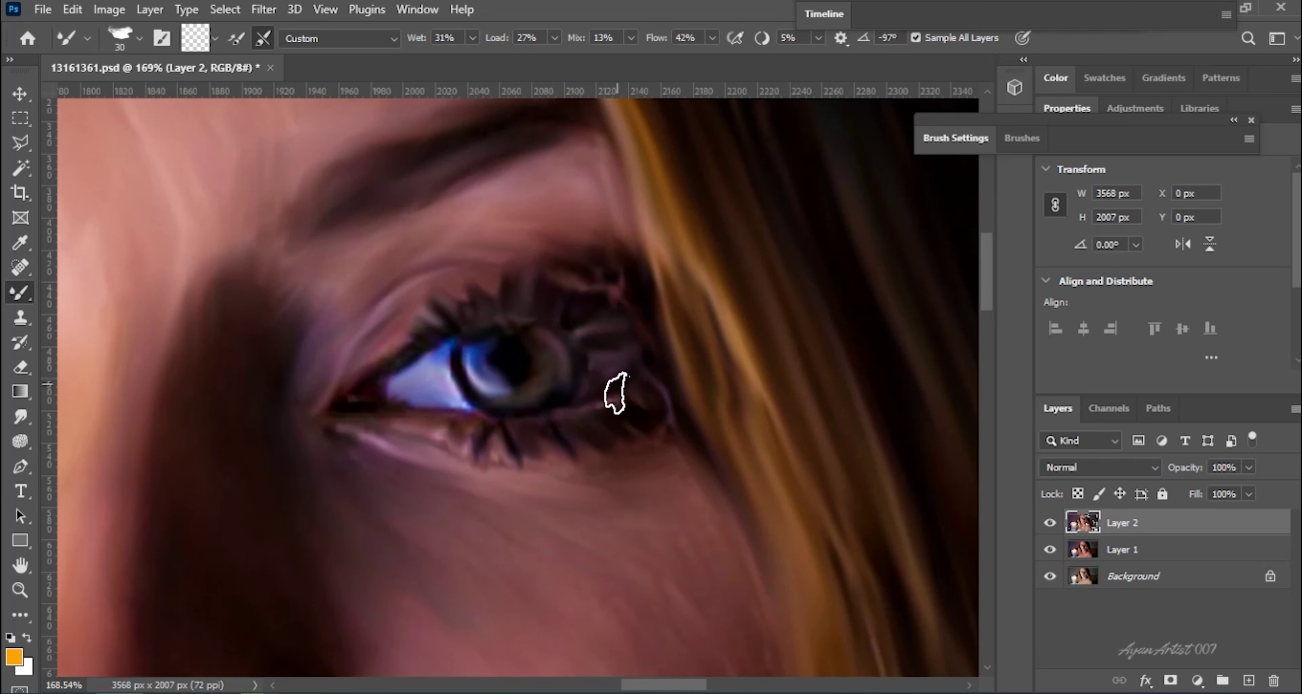
pyautogui.scroll(-5, 485, 407)
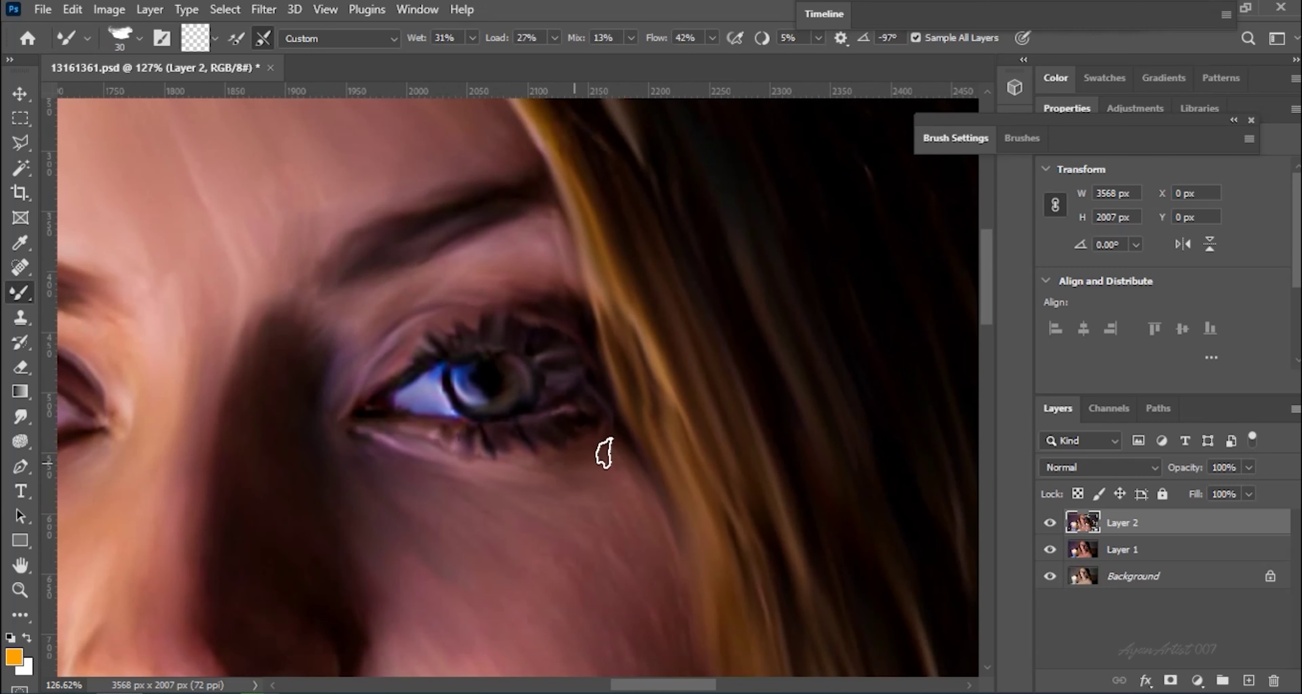
# Return to the whole painting and smear the candle glow's orange edge upward.
pyautogui.press('z')
pyautogui.scroll(3, 363, 412)
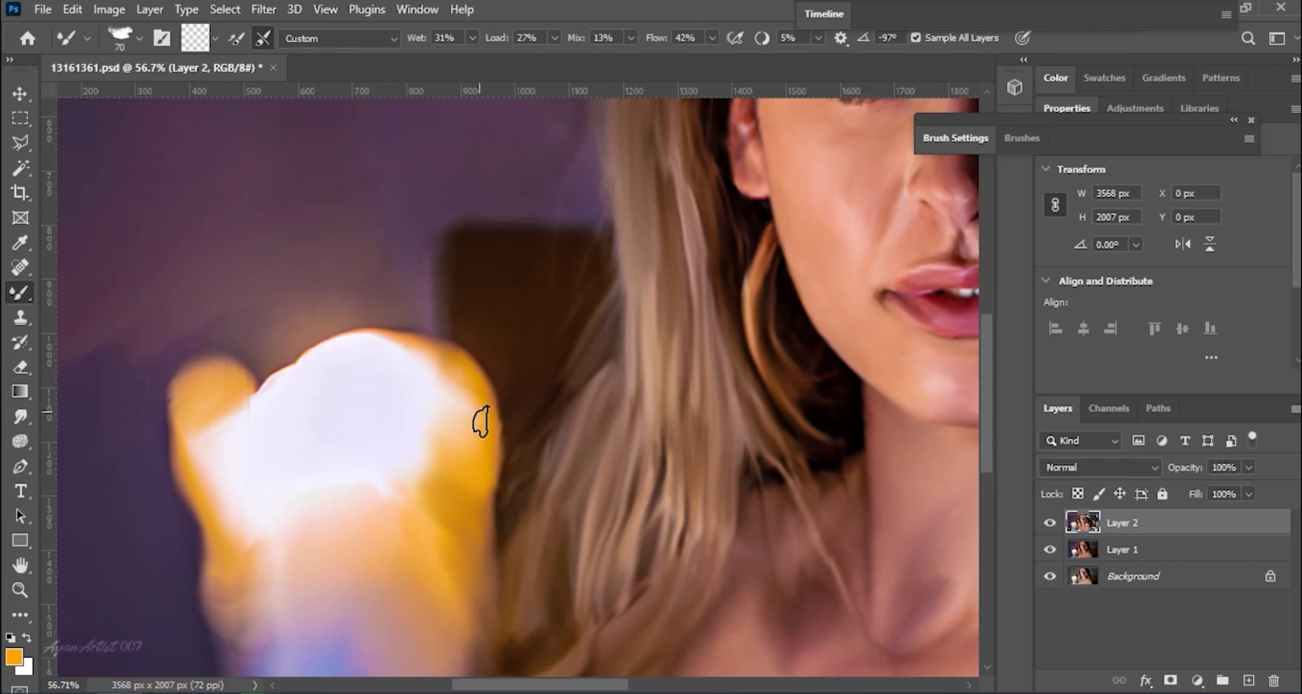
pyautogui.moveTo(481, 422); pyautogui.dragTo(351, 344)
# Add a new Layer 3 and set the Mixer Brush to Wet 7% and Flow 16%.
pyautogui.press('z')
pyautogui.hotkey('ctrl', '0')
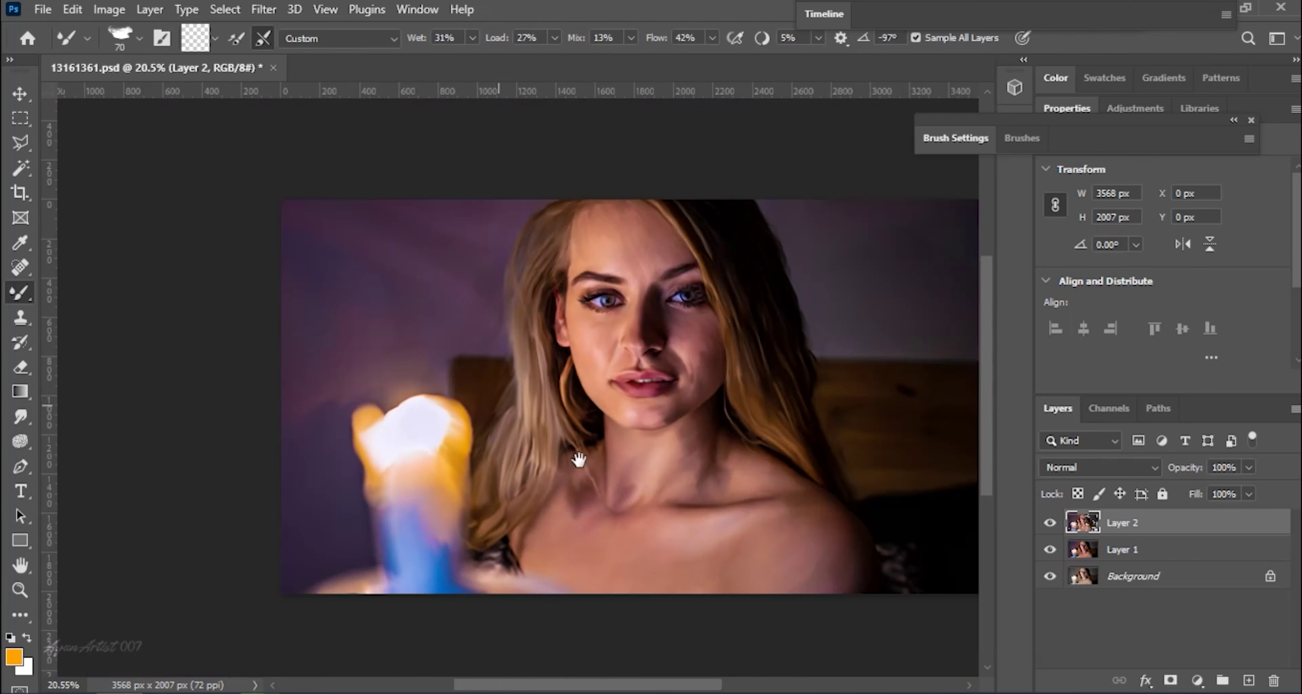
pyautogui.hotkey('ctrl', 'shift', 'alt', 'n')
pyautogui.press('b')
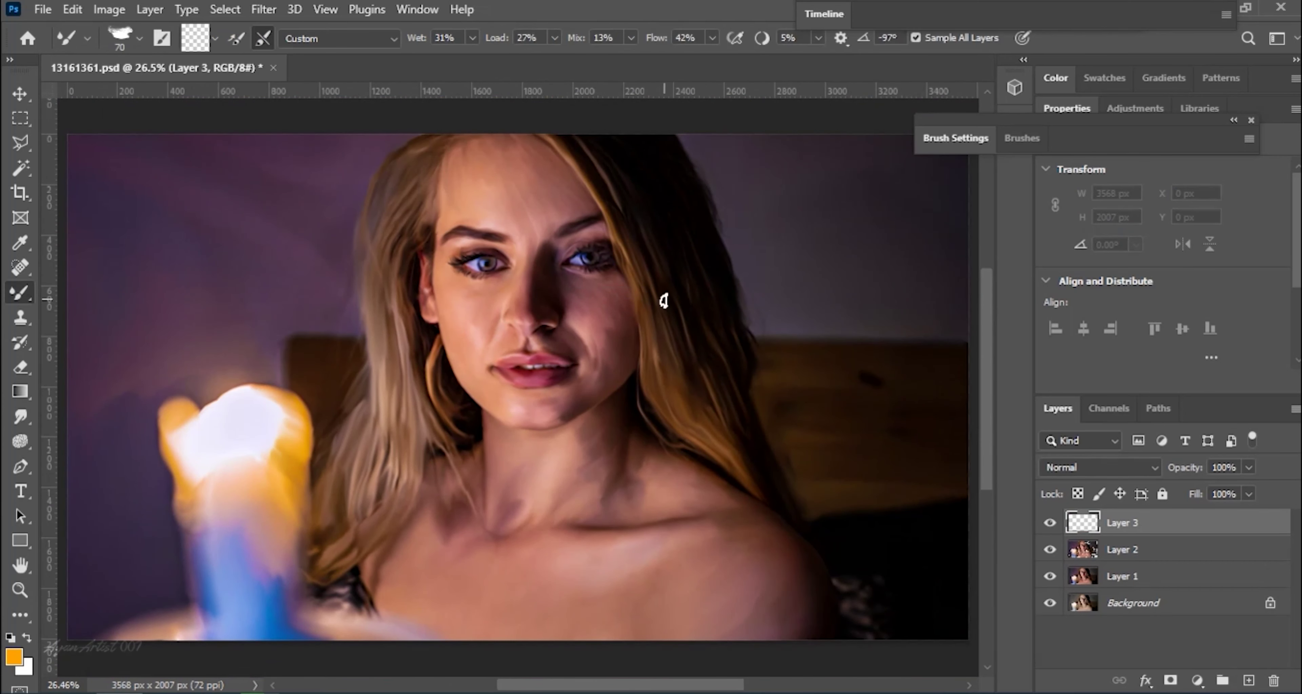
pyautogui.click(956, 138)
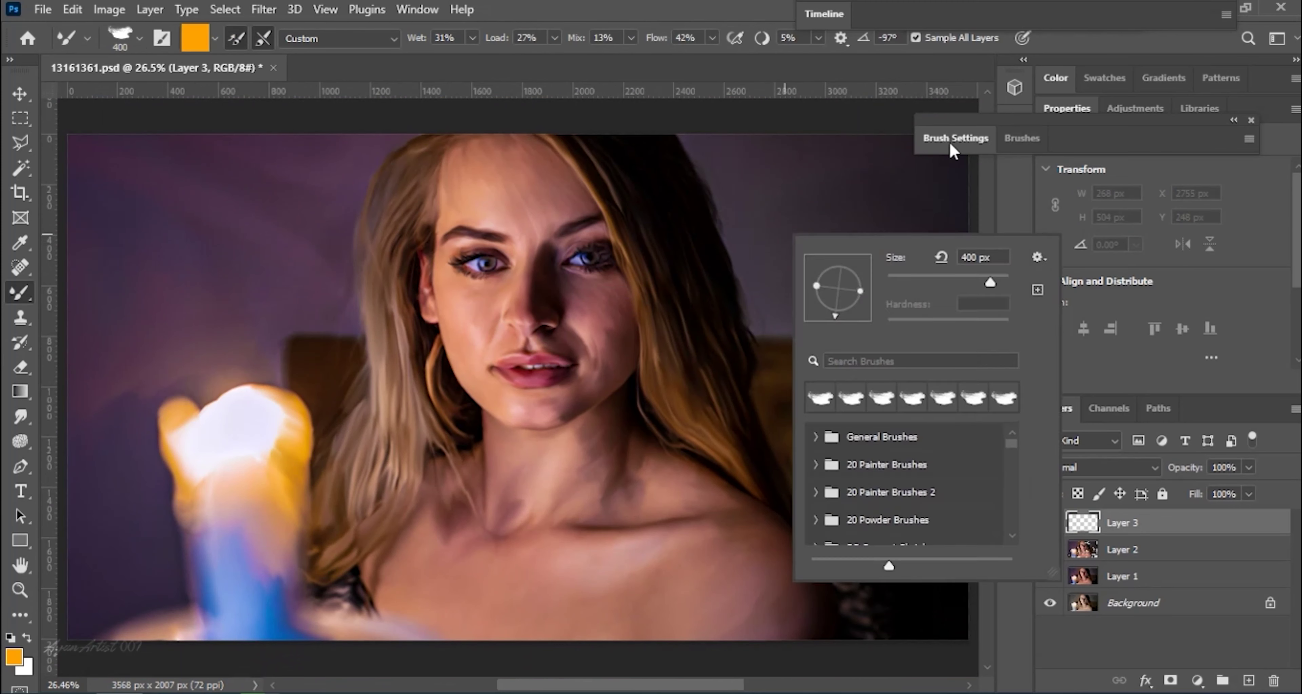
pyautogui.moveTo(472, 38); pyautogui.dragTo(439, 56)
pyautogui.moveTo(711, 38); pyautogui.dragTo(682, 55)
# Shrink the brush below 200 pixels and paint a yellow streak into the left hair.
pyautogui.scroll(2, 635, 306)
pyautogui.press('[')
pyautogui.press('[')
pyautogui.press('[')
pyautogui.scroll(-1, 276, 306)
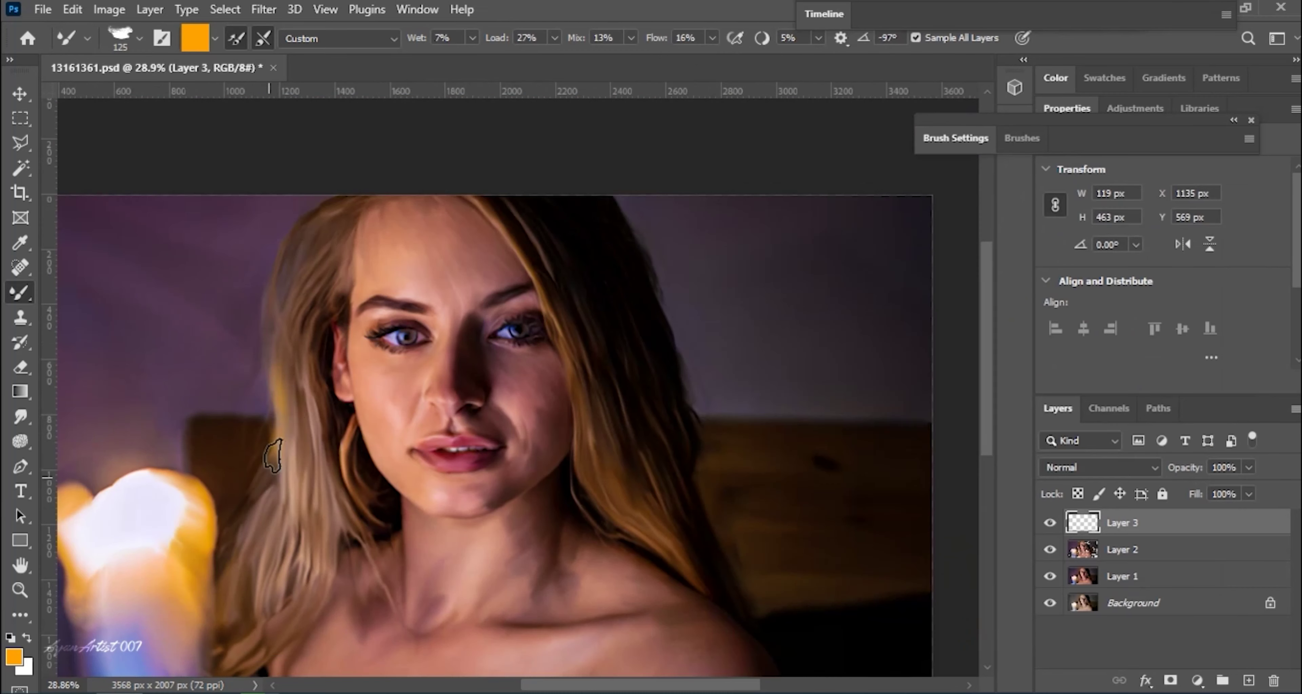
pyautogui.press('[')
pyautogui.press('[')
pyautogui.press('[')
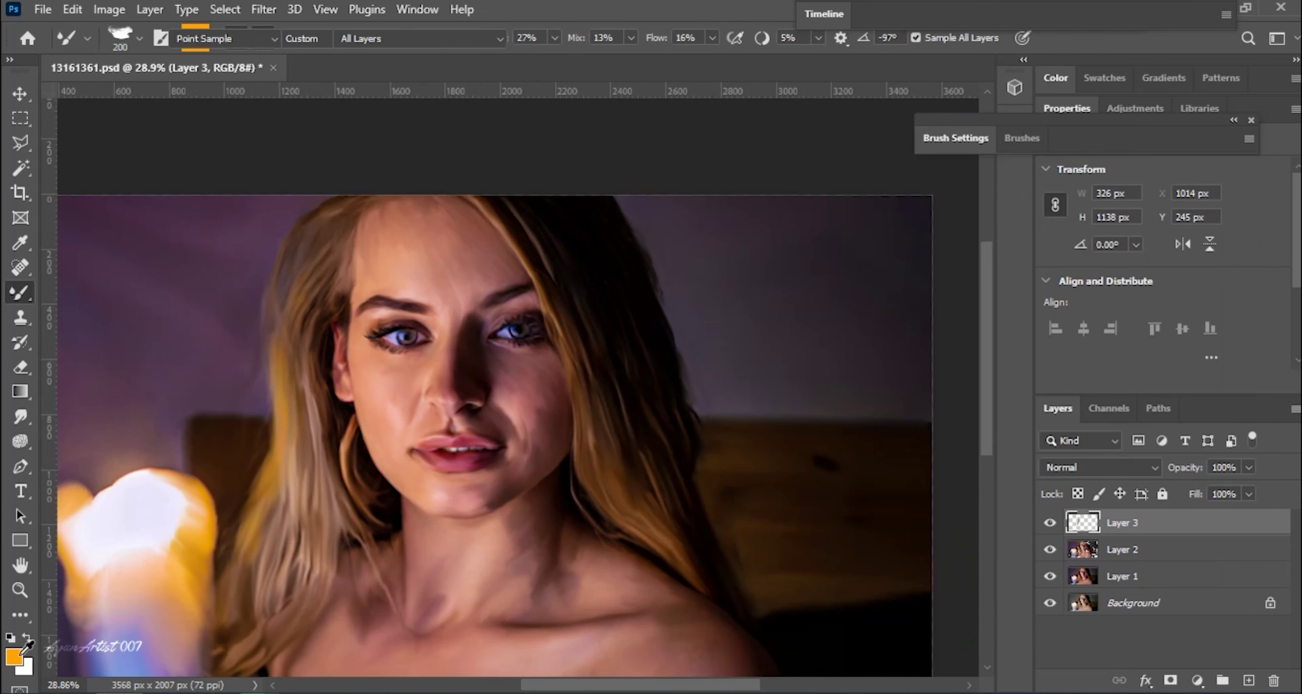
pyautogui.moveTo(292, 348); pyautogui.dragTo(277, 457)
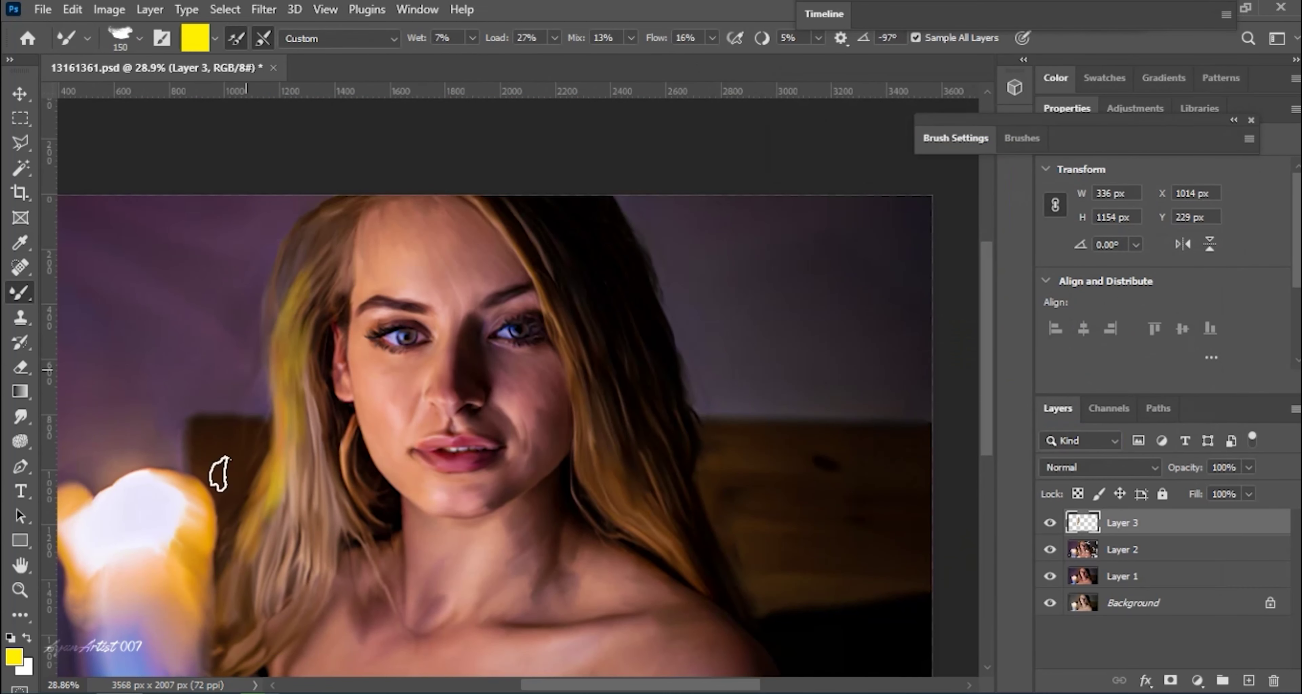
# Switch the paint colour to magenta, then orange, for more streaks in the left hair.
pyautogui.click(195, 38)
pyautogui.click(1012, 163)
pyautogui.click(1174, 124)
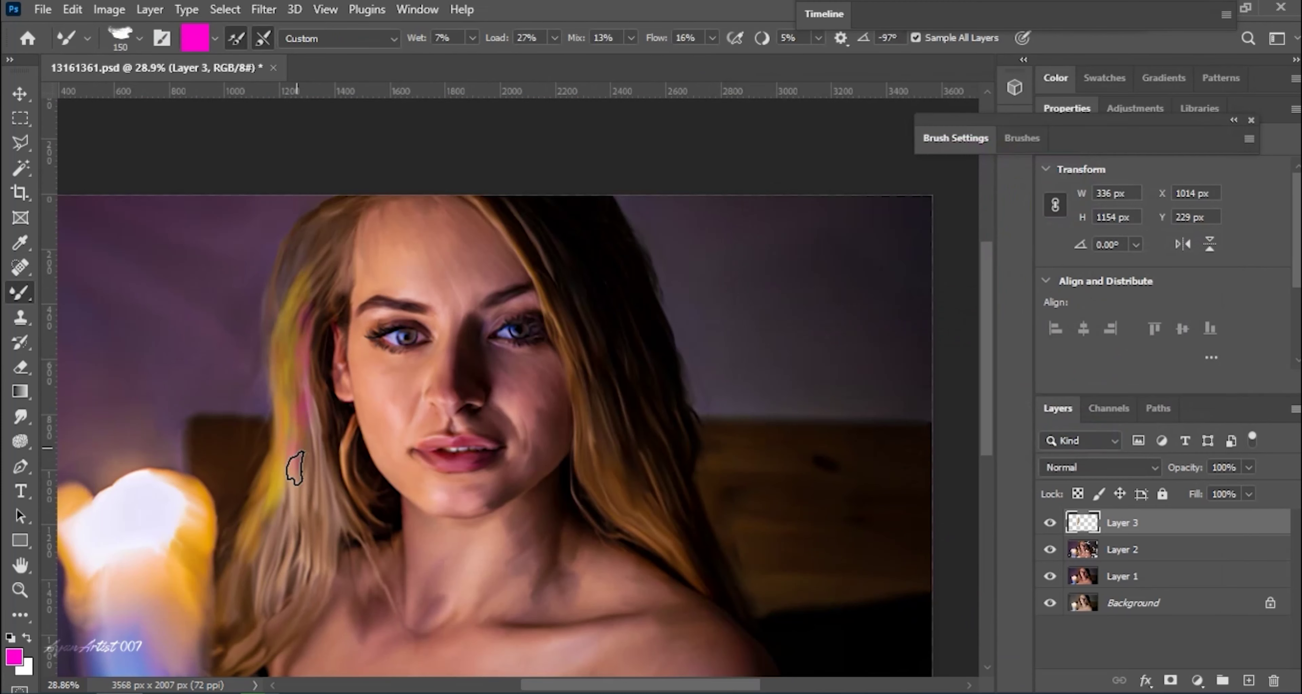
pyautogui.scroll(2, 309, 314)
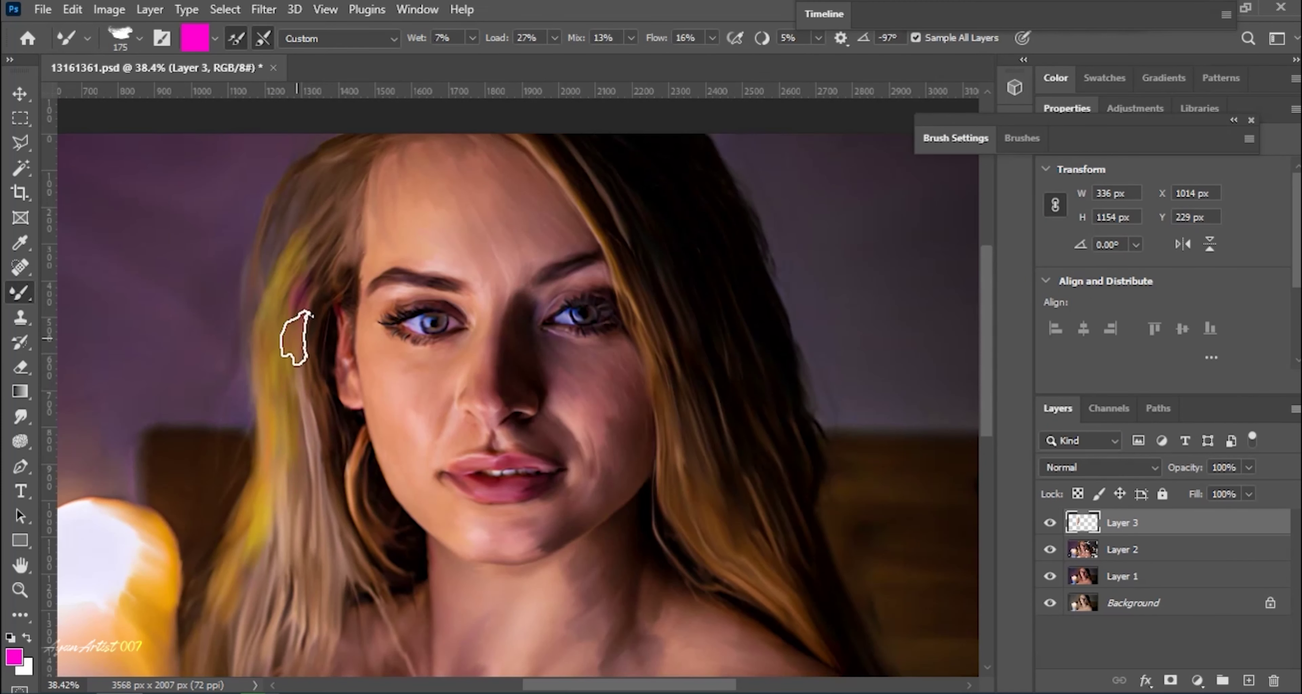
pyautogui.keyDown('alt'); pyautogui.keyDown('shift'); pyautogui.rightClick(860, 227); pyautogui.keyUp('shift'); pyautogui.keyUp('alt')
pyautogui.scroll(-2, 282, 465)
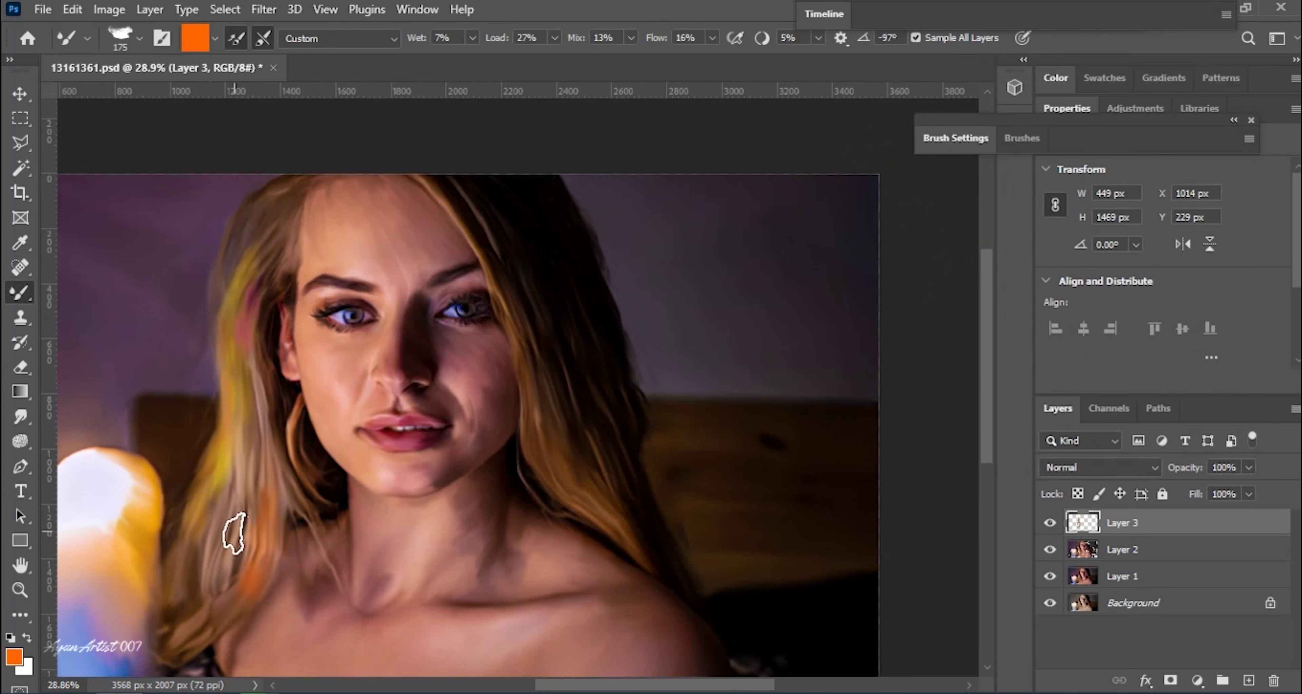
pyautogui.scroll(-3, 537, 535)
# Paint a yellow stroke on the shoulder and an orange stroke on the collarbone.
pyautogui.keyDown('alt'); pyautogui.keyDown('shift'); pyautogui.rightClick(859, 228); pyautogui.keyUp('shift'); pyautogui.keyUp('alt')
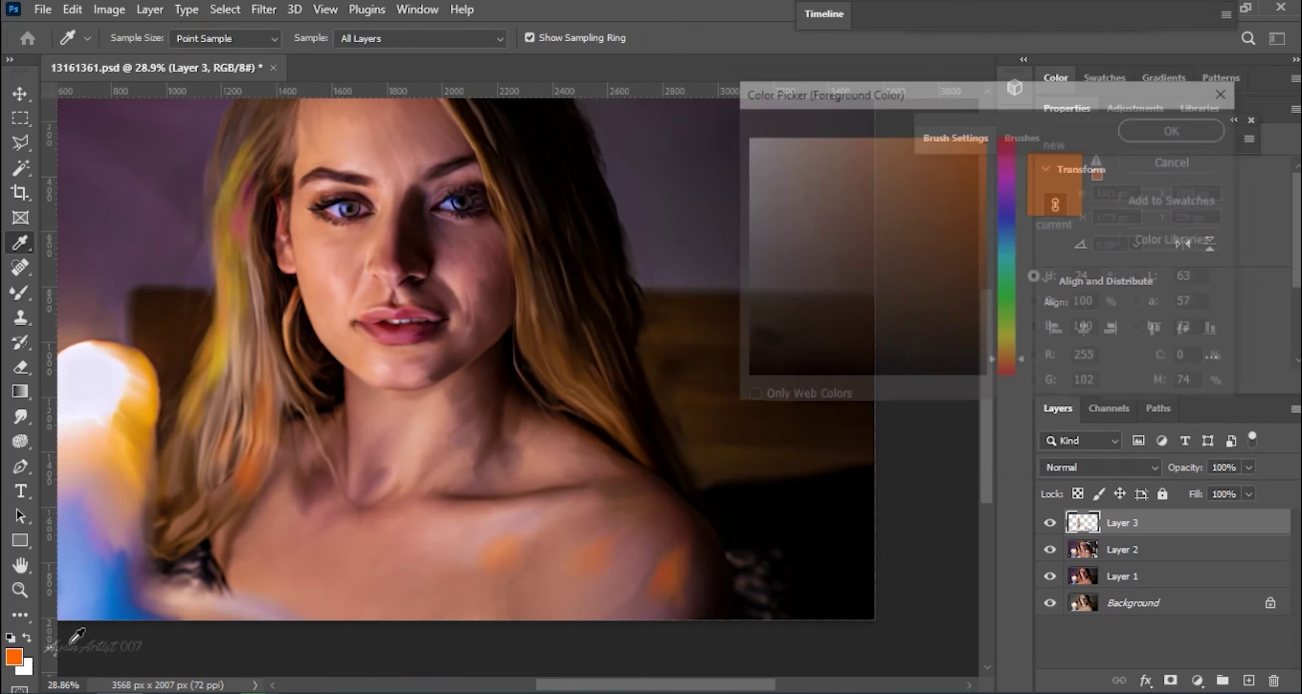
pyautogui.moveTo(652, 525); pyautogui.dragTo(658, 587)
pyautogui.keyDown('alt'); pyautogui.keyDown('shift'); pyautogui.rightClick(859, 228); pyautogui.keyUp('shift'); pyautogui.keyUp('alt')
pyautogui.moveTo(399, 521); pyautogui.dragTo(407, 551)
pyautogui.rightClick(492, 346)
pyautogui.press('Escape')
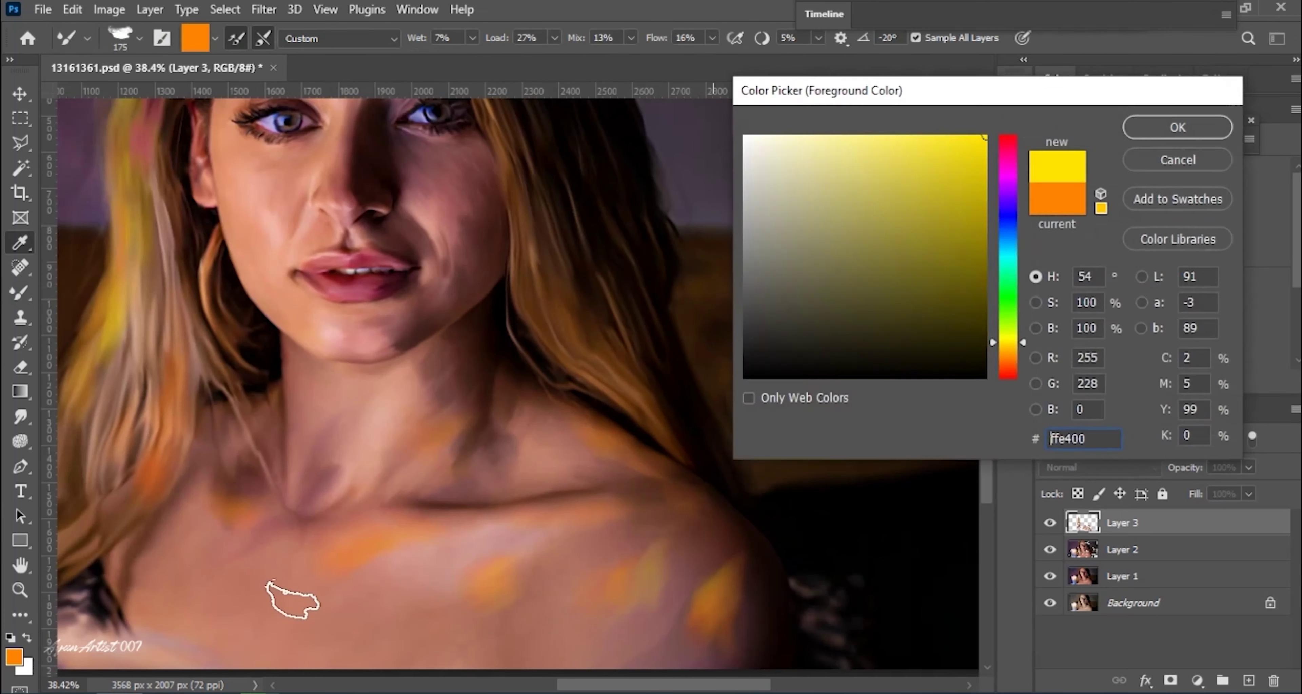
# Set the foreground paint colour to magenta and centre the face in view.
pyautogui.click(13, 658)
pyautogui.click(1011, 180)
pyautogui.click(1174, 125)
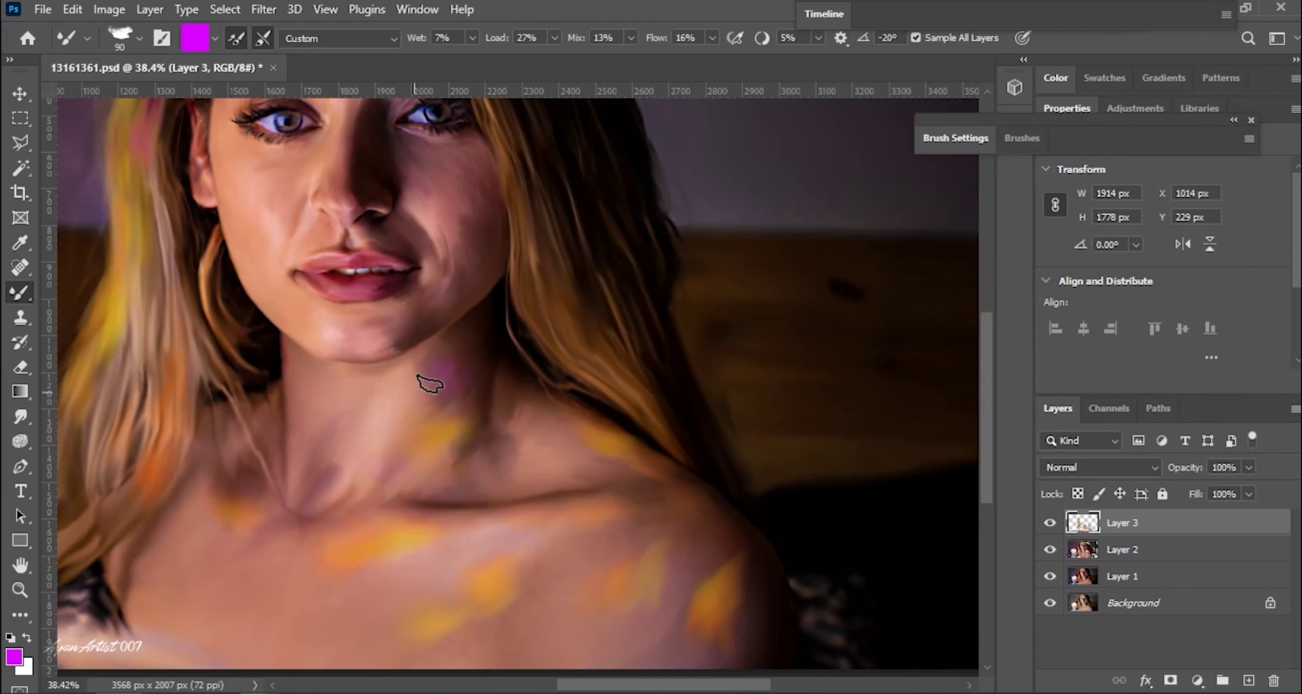
pyautogui.scroll(-2, 565, 579)
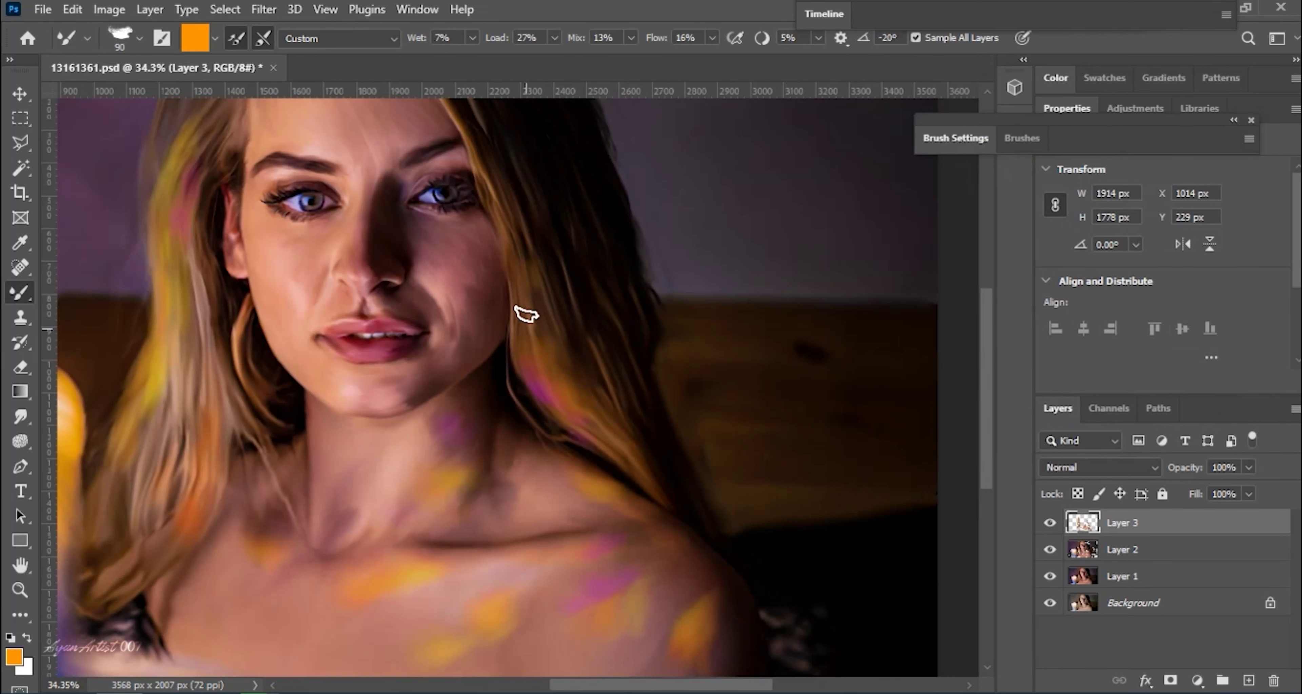
pyautogui.moveTo(537, 333); pyautogui.dragTo(516, 399)
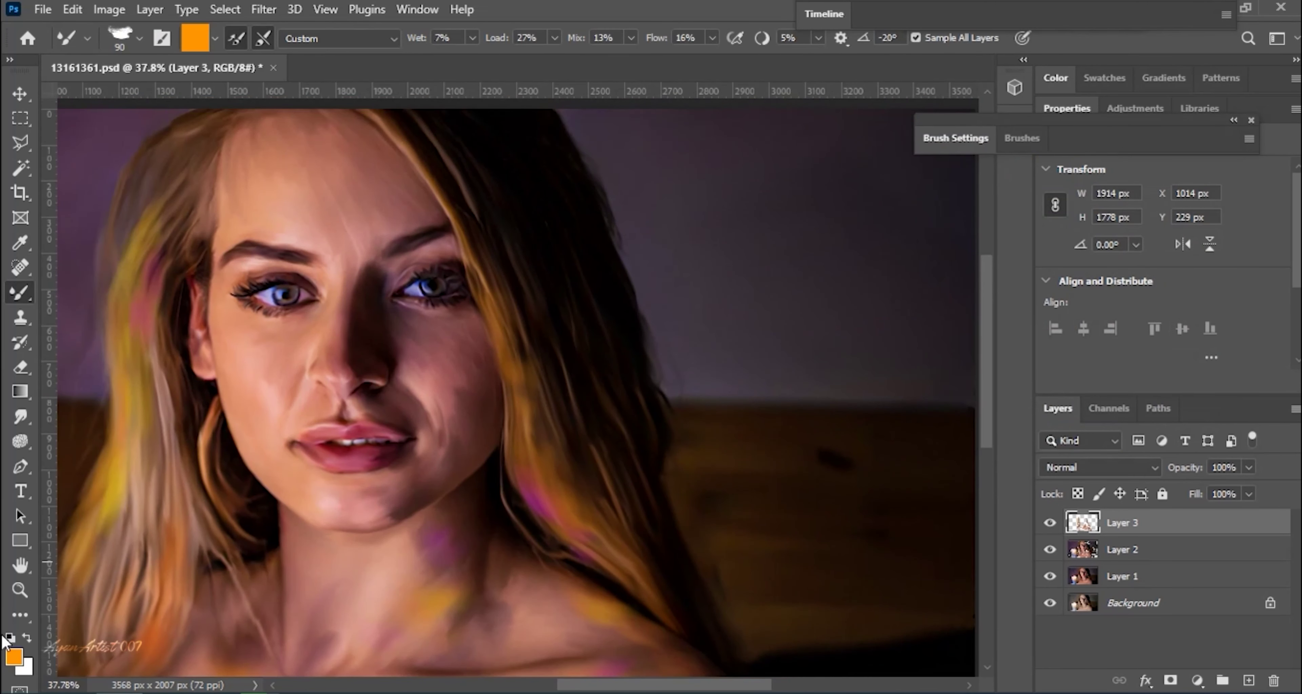
# Paint an orange streak up the right side of the hair.
pyautogui.click(14, 656)
pyautogui.rightClick(629, 407)
pyautogui.press('Escape')
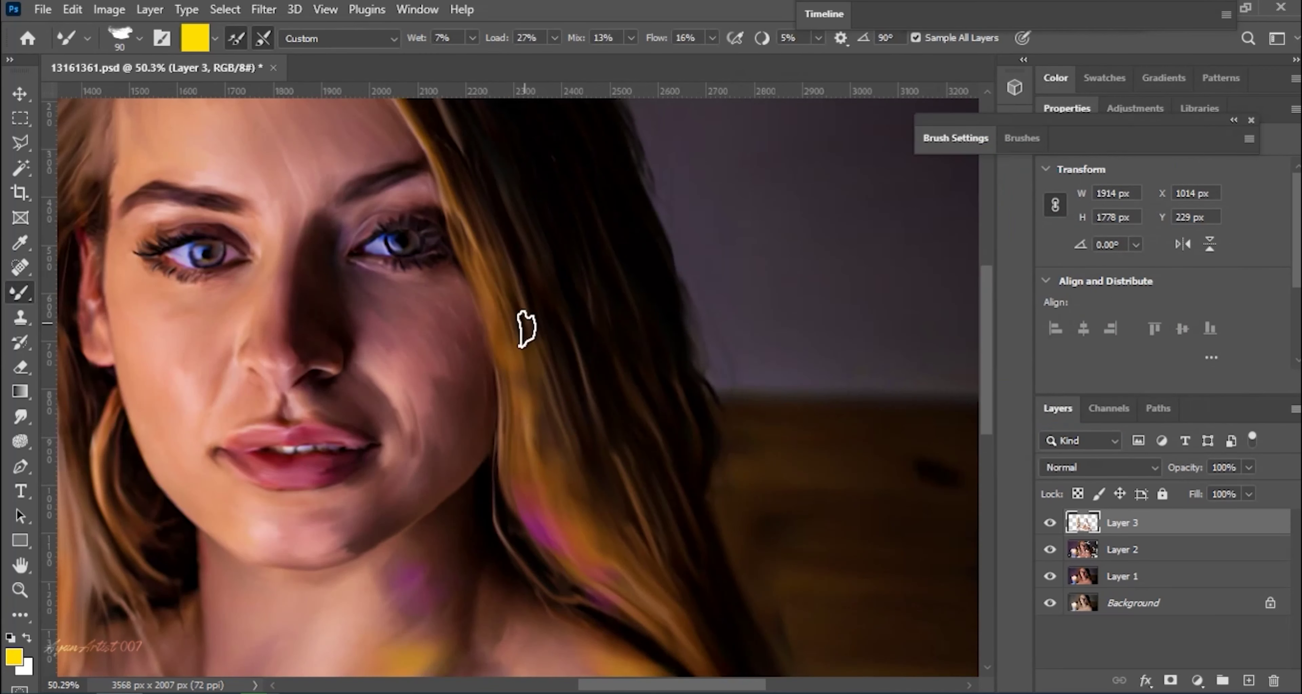
pyautogui.scroll(1, 526, 328)
pyautogui.scroll(-5, 558, 393)
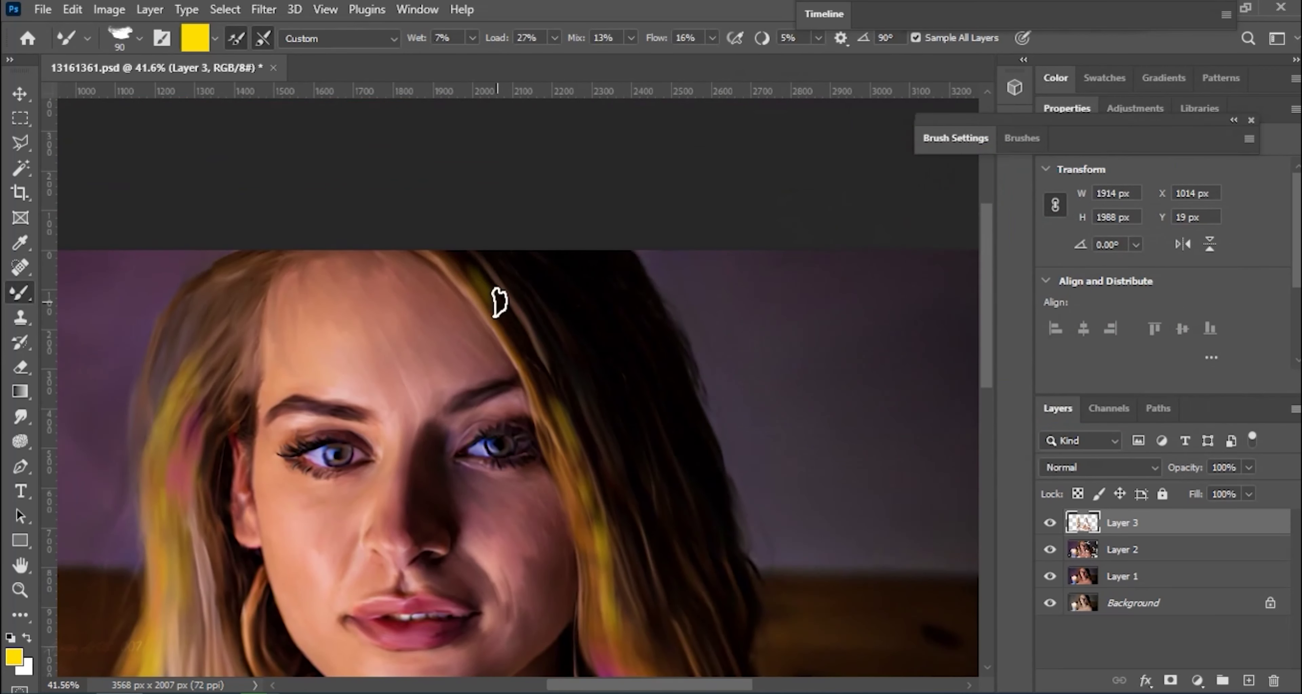
pyautogui.scroll(1, 556, 324)
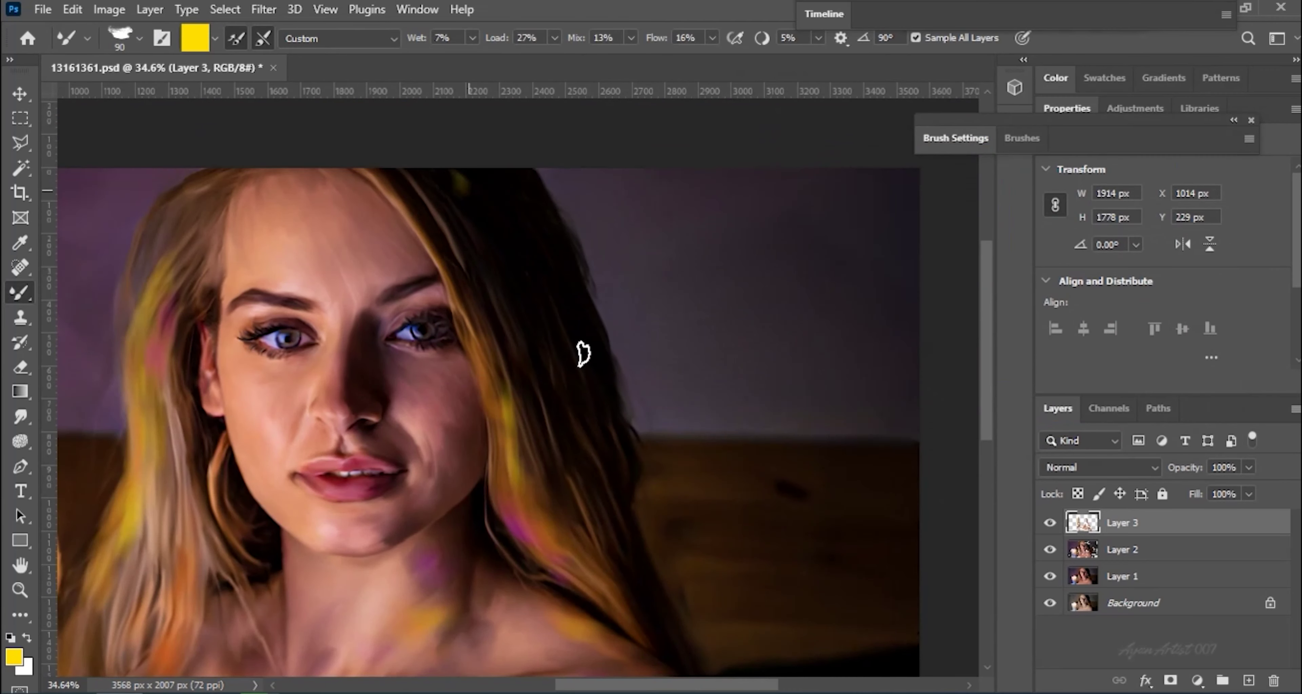
pyautogui.scroll(-2, 524, 336)
pyautogui.scroll(4, 523, 336)
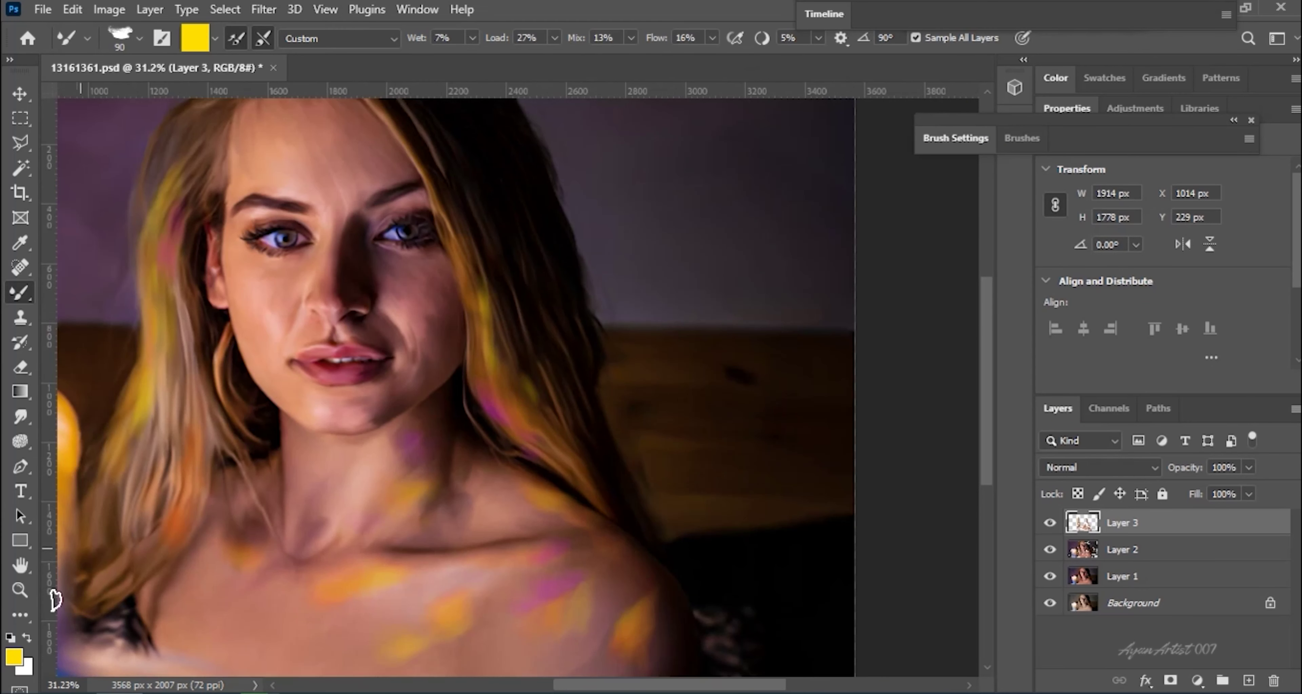
pyautogui.keyDown('alt'); pyautogui.click(534, 414); pyautogui.keyUp('alt')
pyautogui.moveTo(609, 482); pyautogui.dragTo(479, 288)
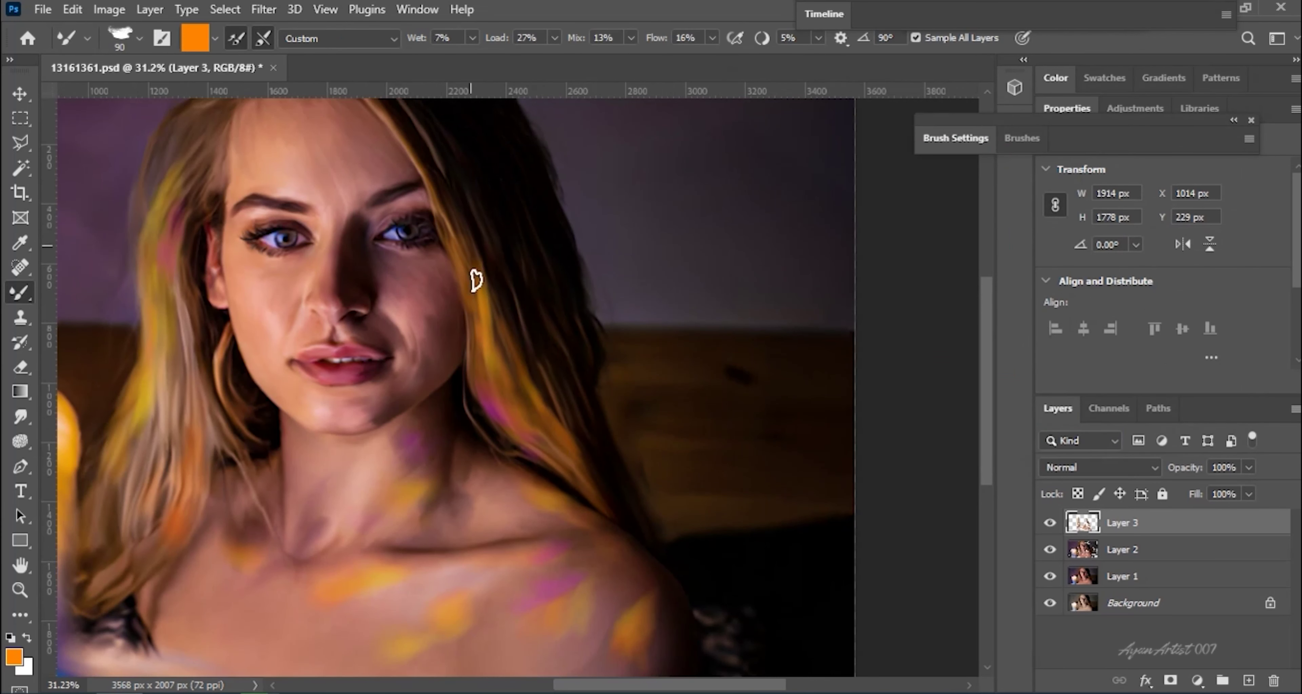
# Make orange the paint colour and rotate the brush angle to about 53°.
pyautogui.scroll(2, 538, 421)
pyautogui.scroll(2, 531, 332)
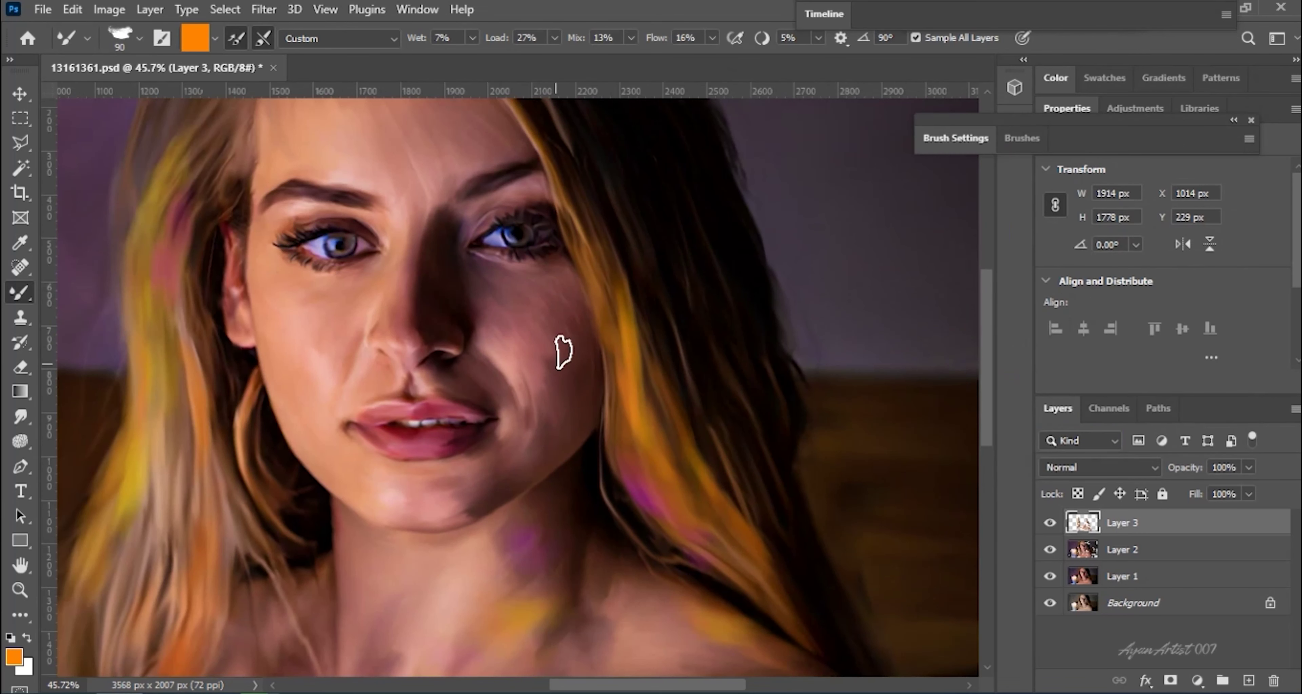
pyautogui.rightClick(551, 324)
pyautogui.press('Escape')
pyautogui.click(14, 658)
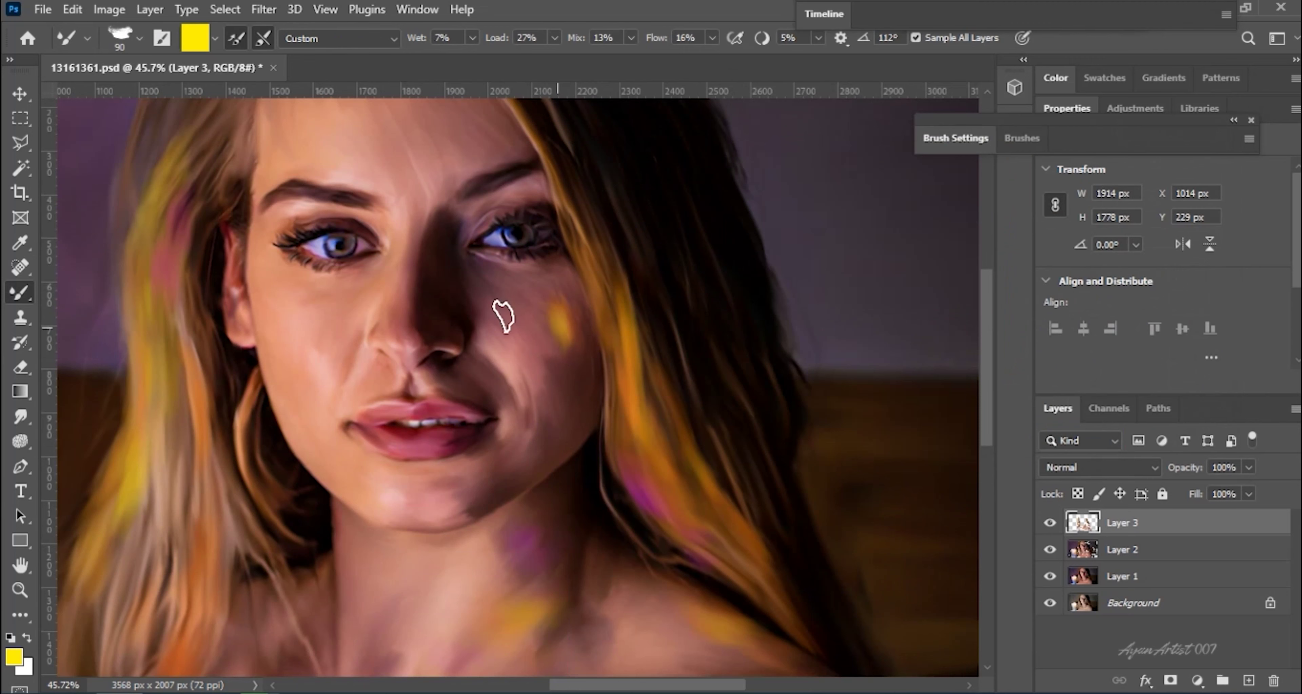
pyautogui.click(14, 658)
pyautogui.click(1177, 125)
pyautogui.rightClick(562, 311)
pyautogui.moveTo(609, 401); pyautogui.dragTo(637, 394)
pyautogui.press('Escape')
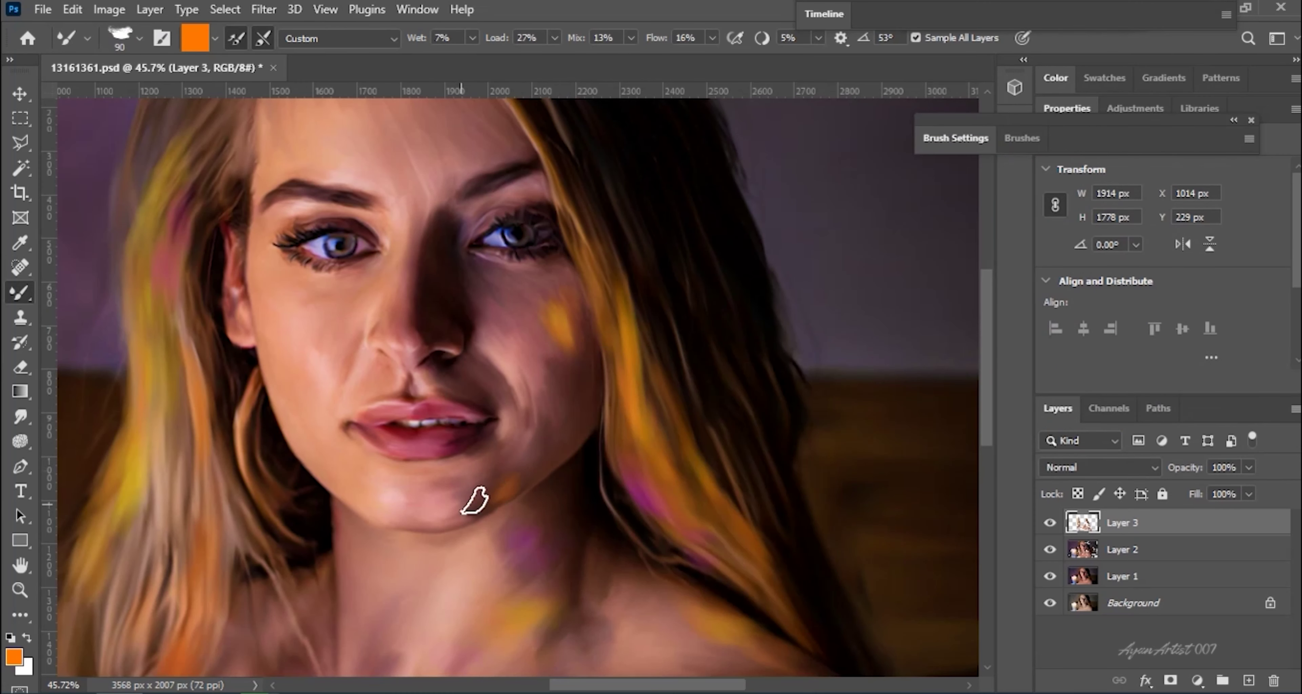
# Load magenta and yellow paint and dab it onto the left cheek.
pyautogui.scroll(2, 479, 351)
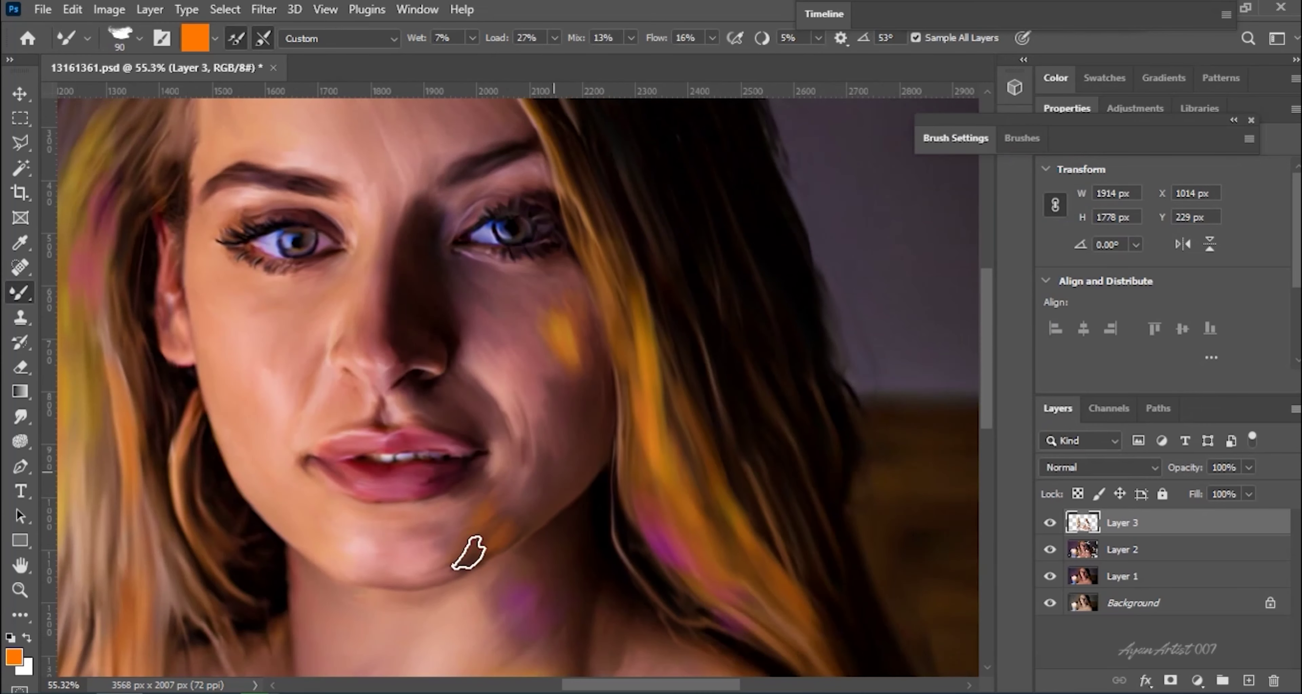
pyautogui.rightClick(551, 508)
pyautogui.click(15, 658)
pyautogui.press('Return')
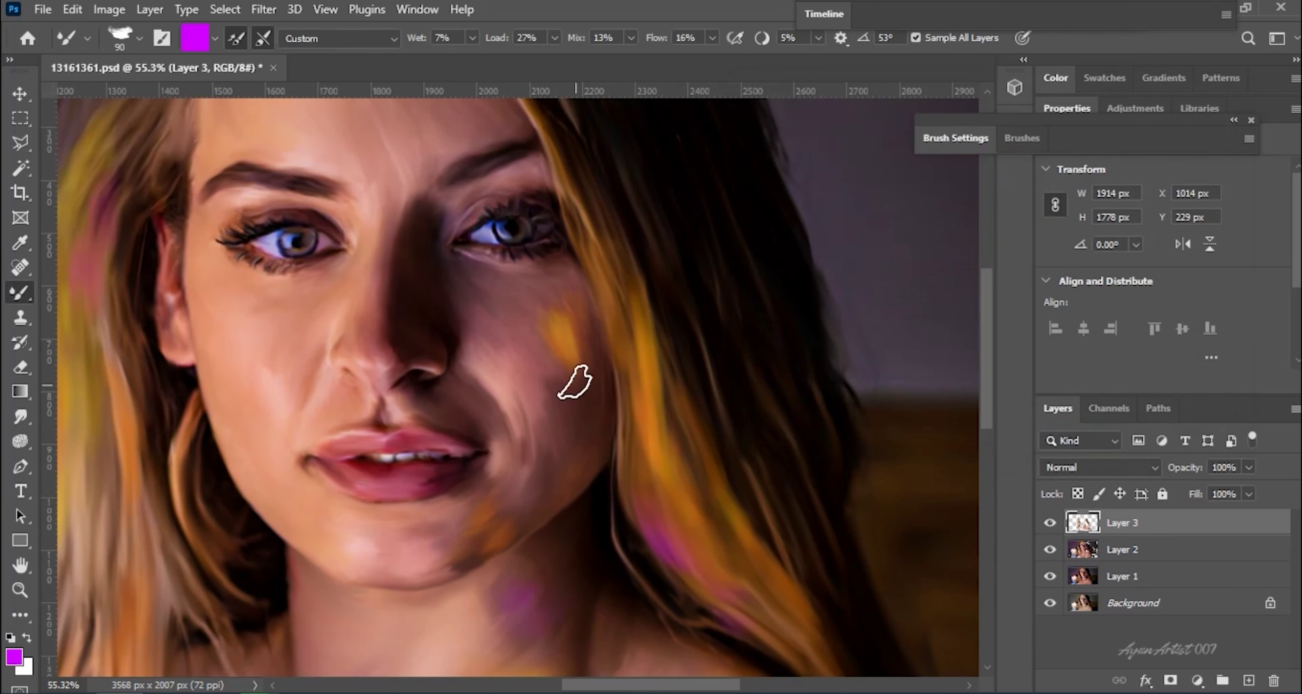
pyautogui.scroll(-3, 551, 432)
pyautogui.scroll(2, 587, 416)
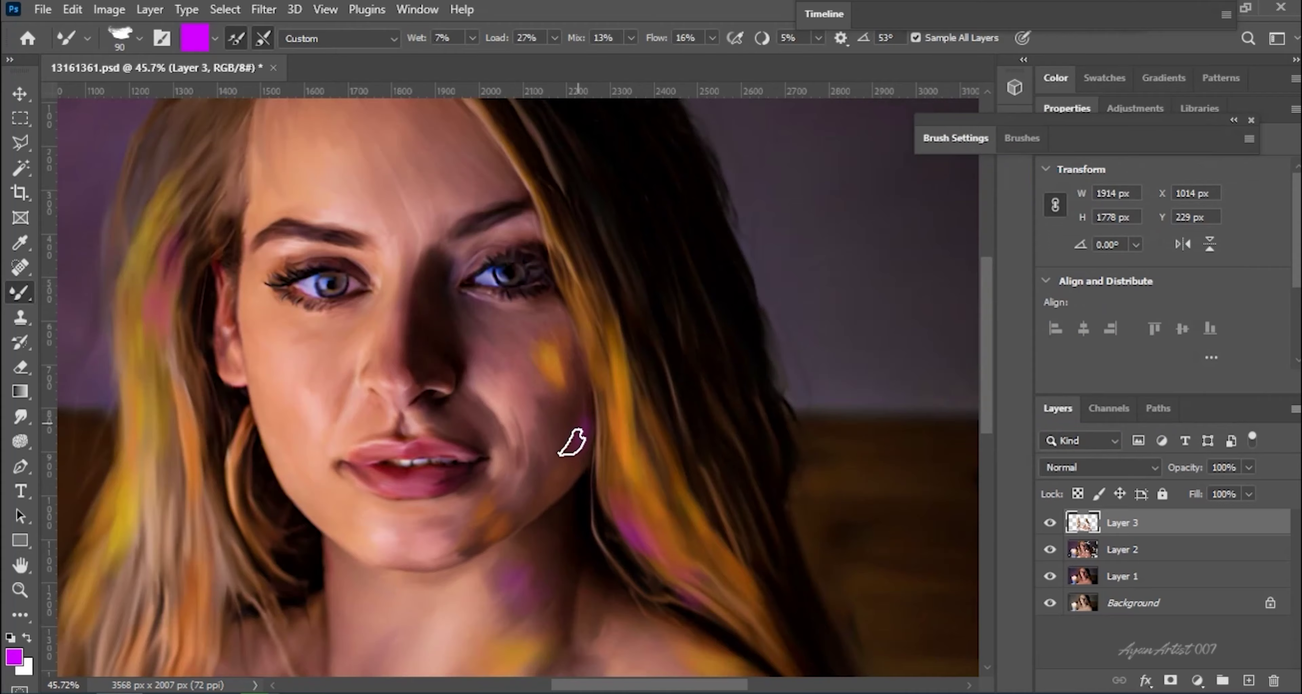
pyautogui.scroll(2, 573, 441)
pyautogui.rightClick(581, 429)
pyautogui.press('Escape')
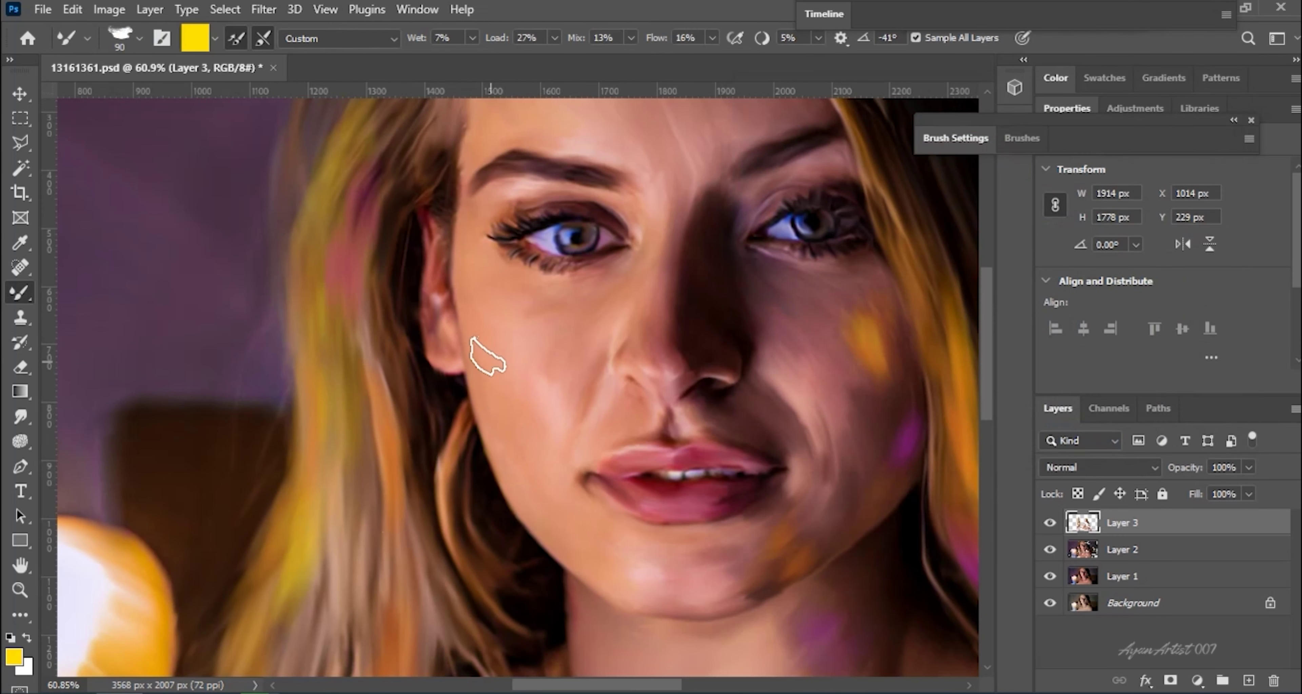
pyautogui.scroll(-3, 510, 455)
pyautogui.scroll(1, 508, 407)
pyautogui.moveTo(525, 367); pyautogui.dragTo(535, 352)
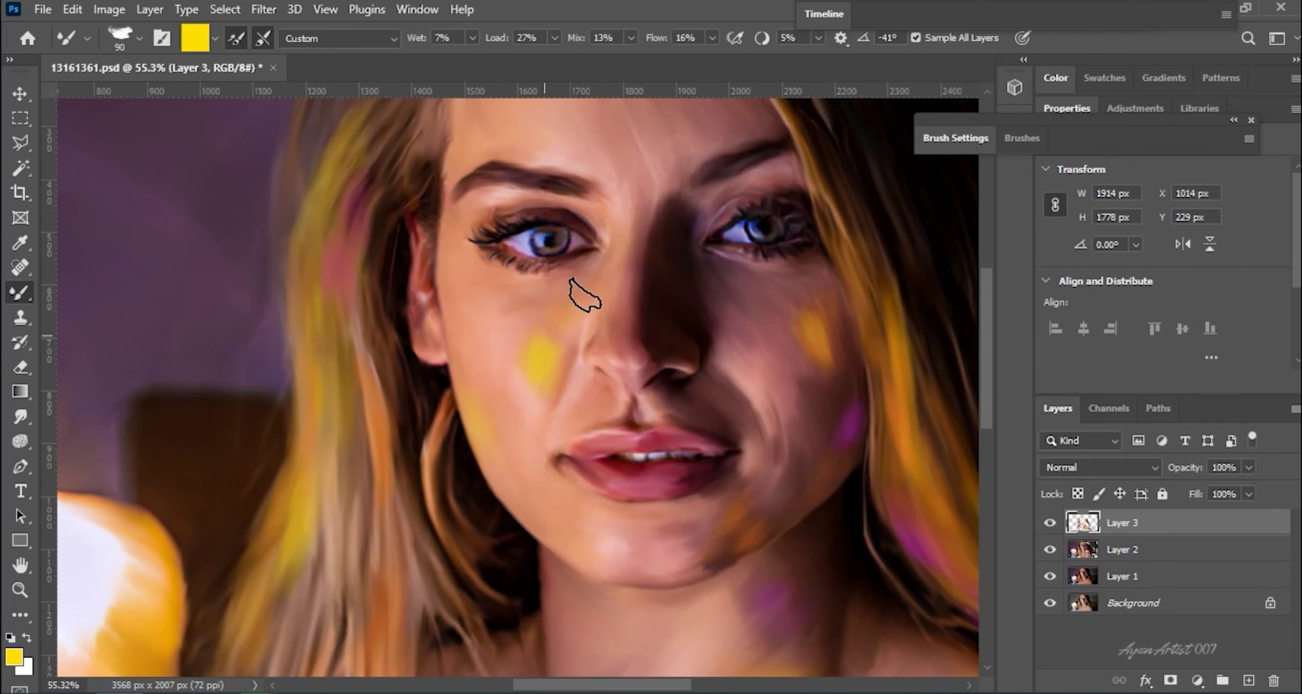
# Paint an orange stroke up the hair toward the top of the head.
pyautogui.scroll(1, 630, 306)
pyautogui.click(13, 657)
pyautogui.press('Return')
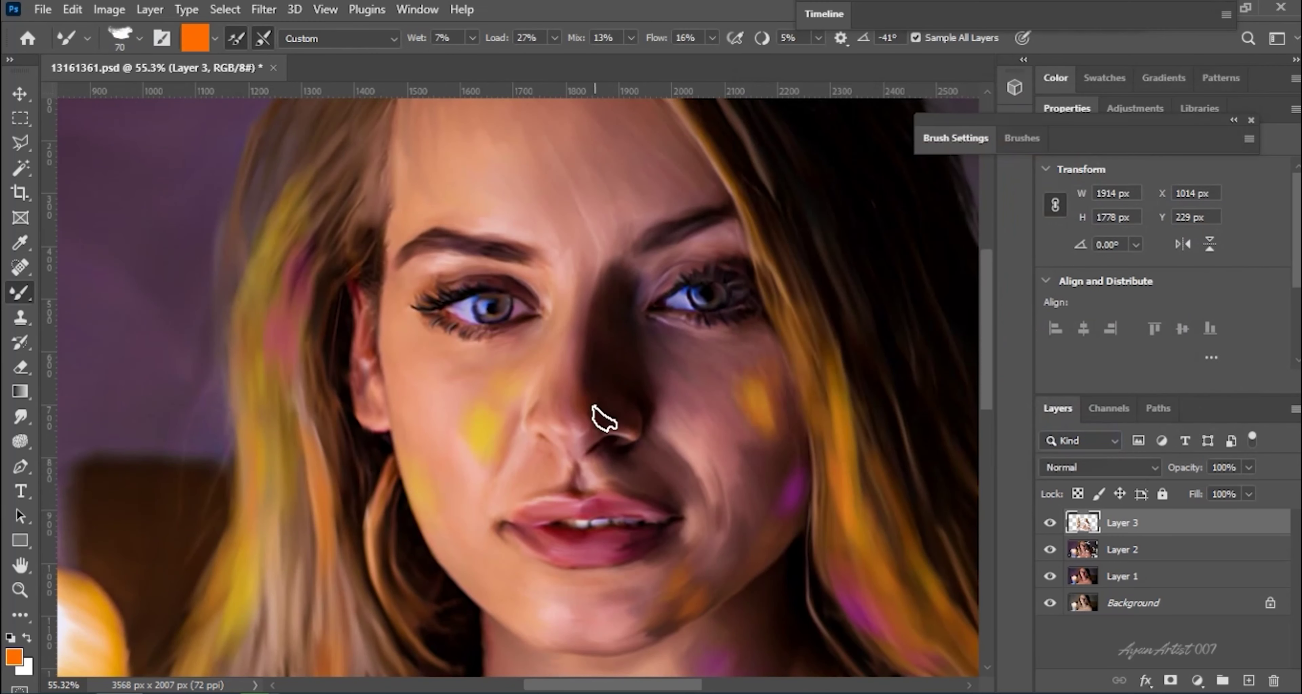
pyautogui.scroll(2, 602, 414)
pyautogui.rightClick(626, 366)
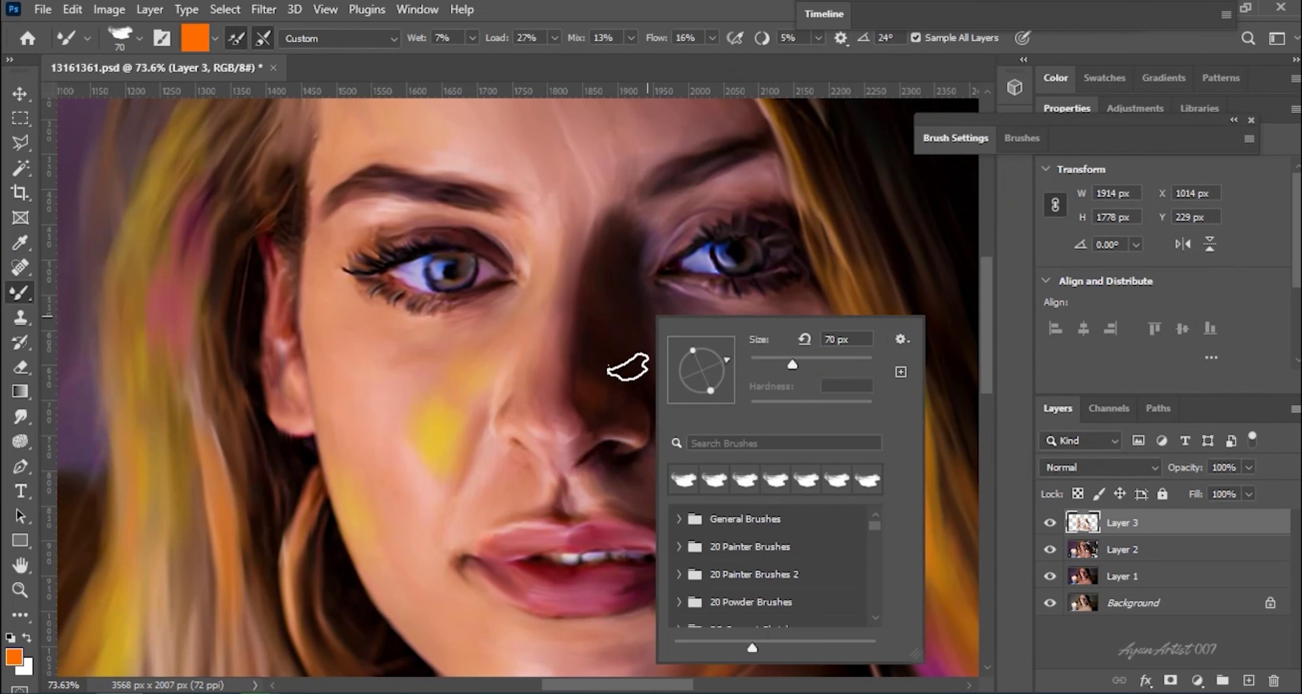
pyautogui.press('Escape')
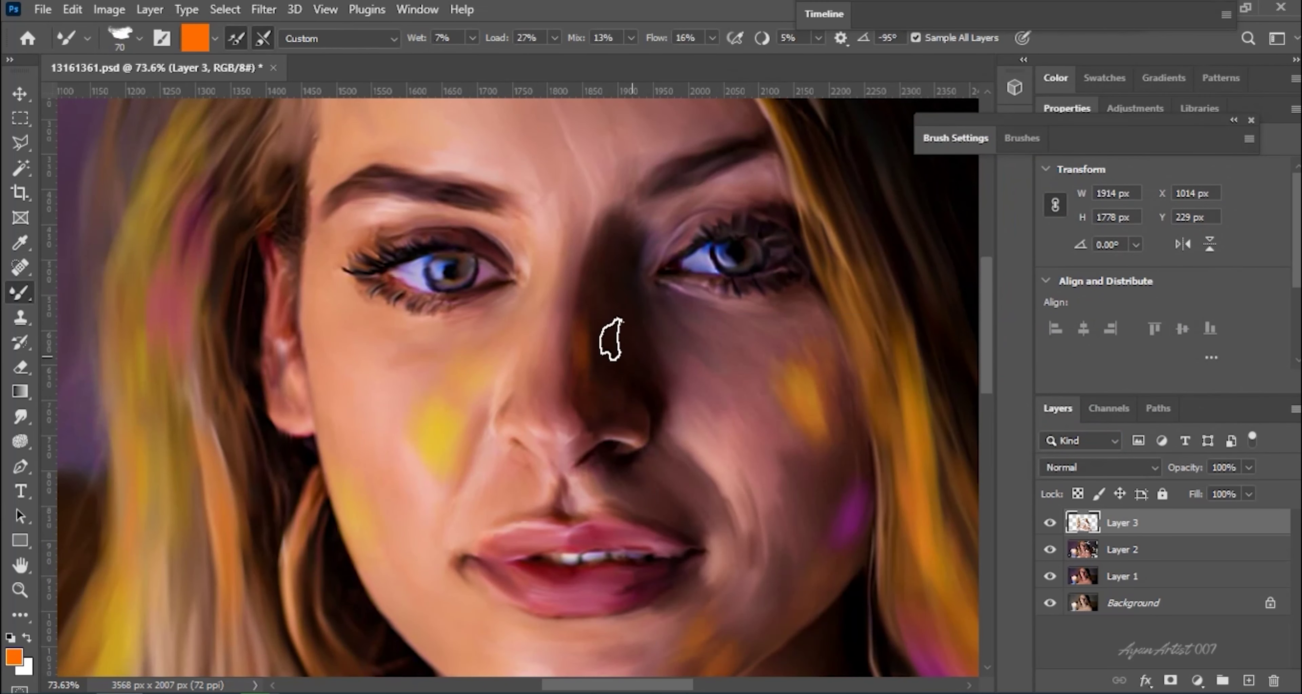
pyautogui.scroll(-3, 581, 323)
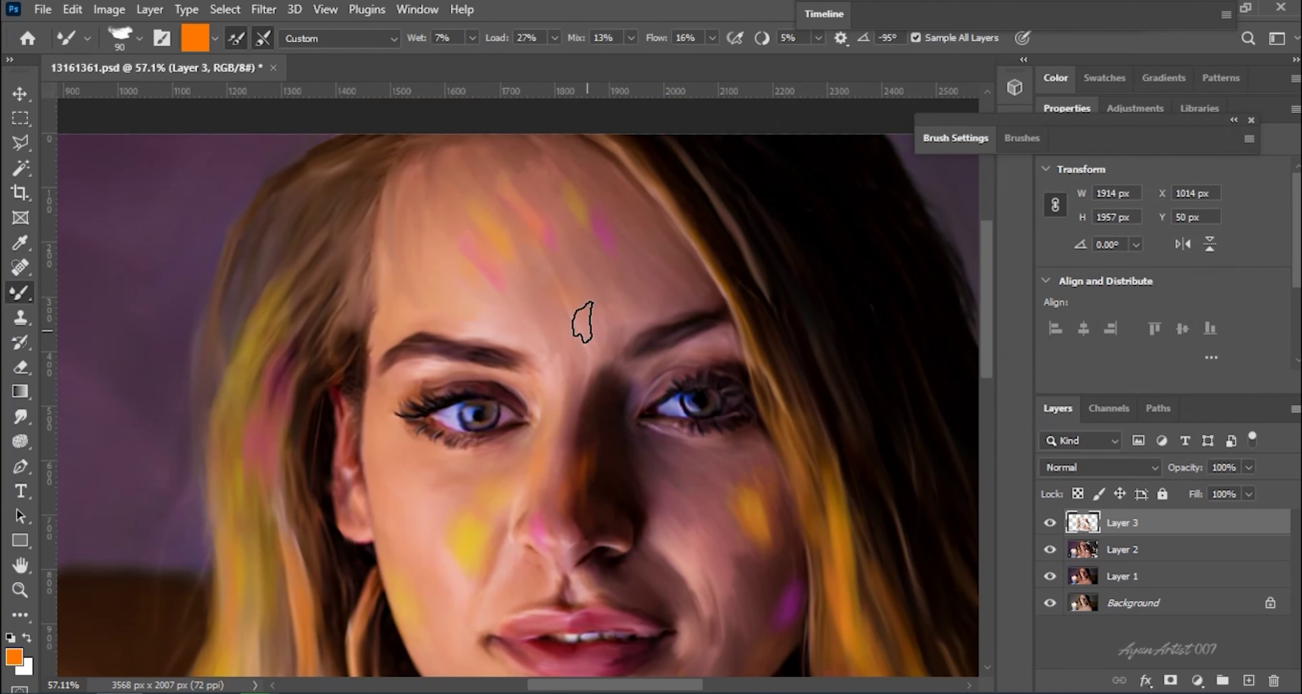
pyautogui.scroll(-2, 619, 192)
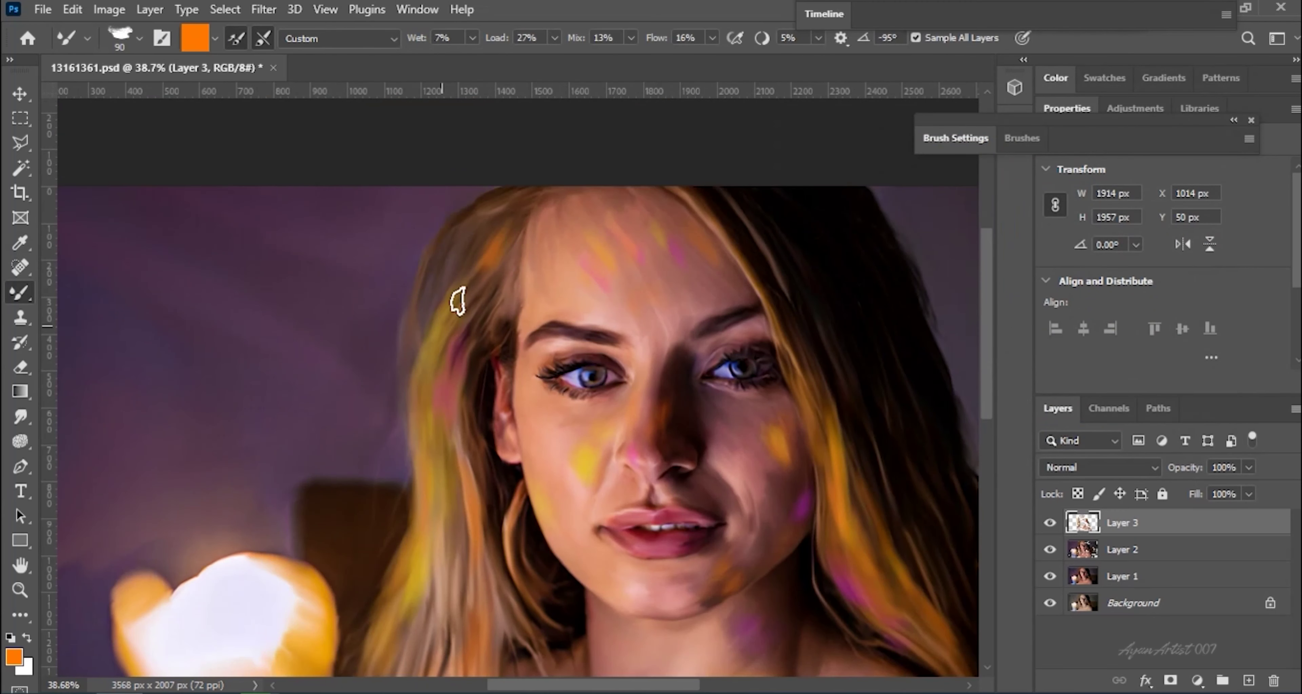
pyautogui.moveTo(457, 302); pyautogui.dragTo(505, 197)
# Clean the brush, enlarge it to 100 px, and paint a stroke reaching the canvas top.
pyautogui.scroll(-2, 819, 404)
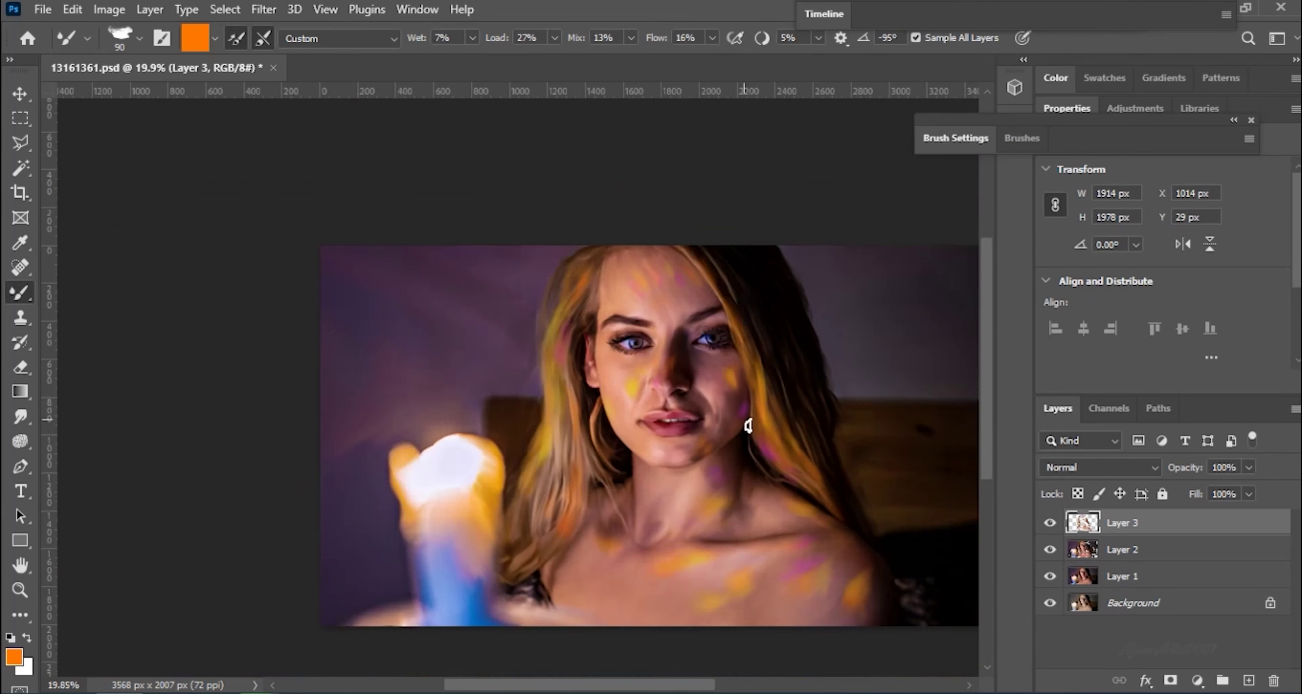
pyautogui.scroll(2, 654, 282)
pyautogui.click(215, 38)
pyautogui.click(228, 80)
pyautogui.scroll(1, 545, 299)
pyautogui.press(']')
pyautogui.press(']')
pyautogui.press(']')
pyautogui.moveTo(590, 327); pyautogui.dragTo(538, 179)
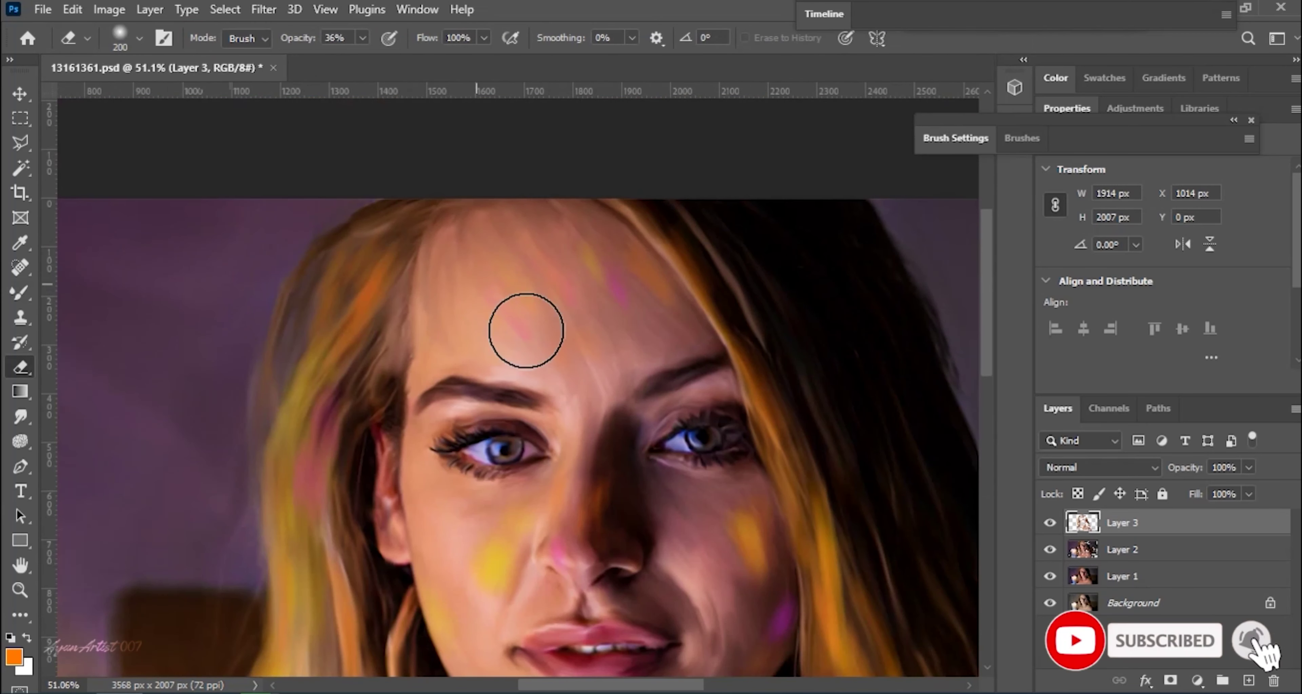
pyautogui.scroll(-3, 477, 381)
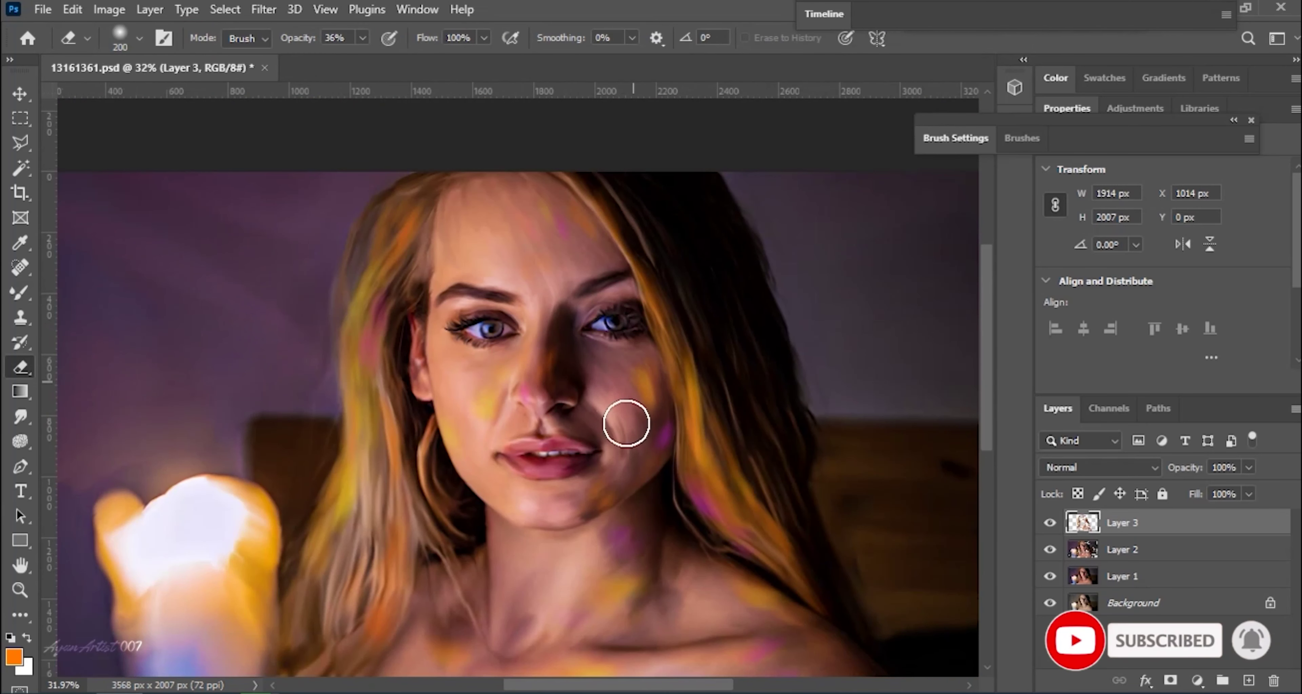
# Return to the Mixer Brush and paint an orange stroke along the right hair.
pyautogui.press('b')
pyautogui.scroll(2, 629, 415)
pyautogui.scroll(2, 642, 389)
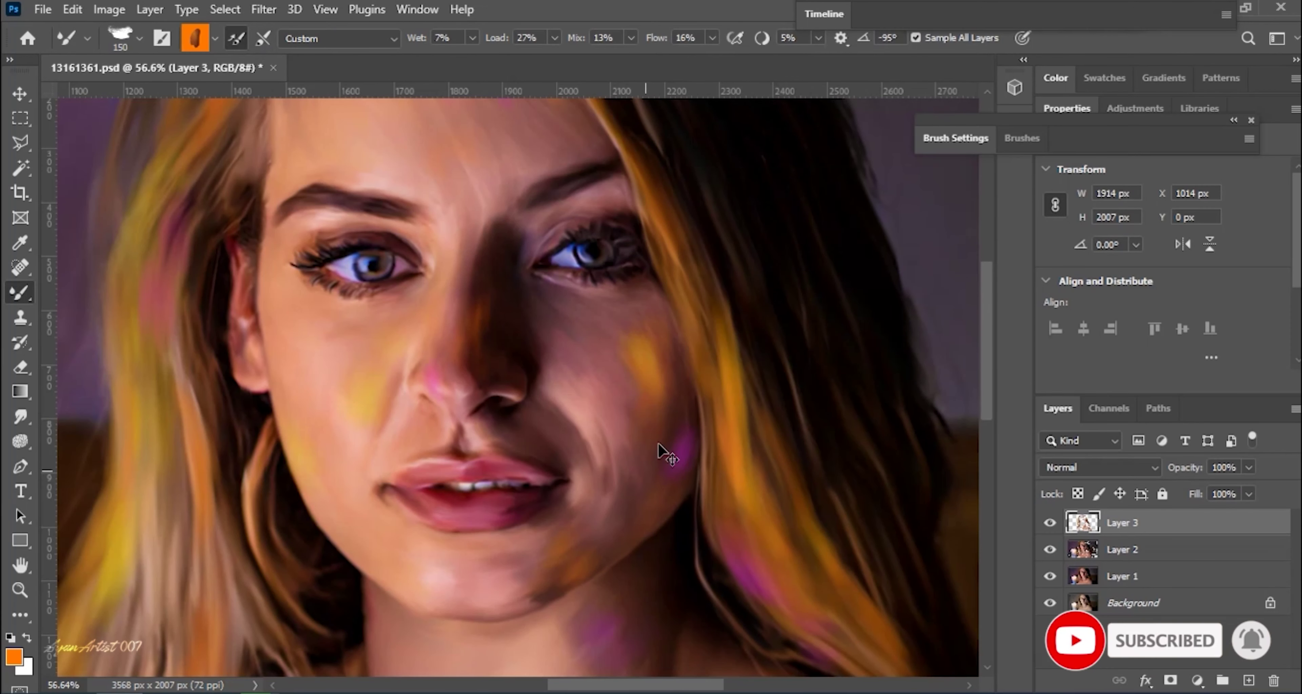
pyautogui.press('e')
pyautogui.scroll(-3, 537, 353)
pyautogui.press('b')
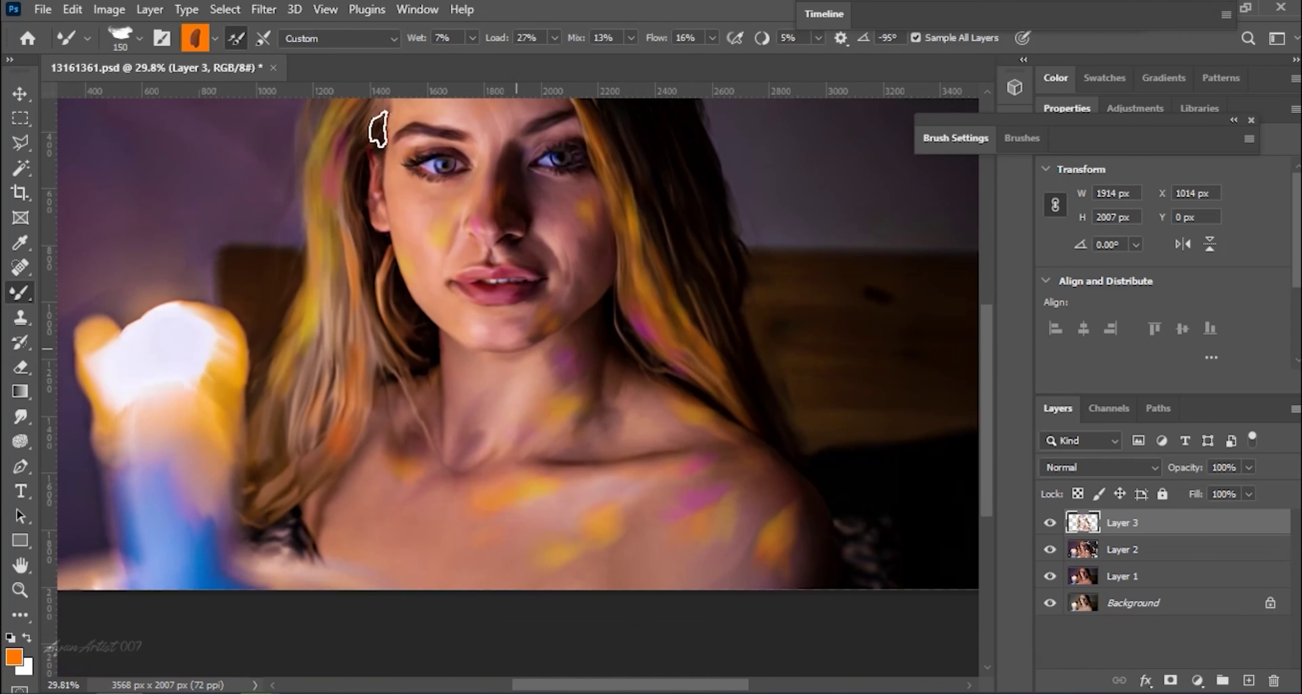
pyautogui.moveTo(654, 532); pyautogui.dragTo(785, 517)
# Paint a smaller orange stroke over the left hair, then make magenta the paint colour.
pyautogui.press('[')
pyautogui.press('[')
pyautogui.moveTo(329, 319); pyautogui.dragTo(255, 479)
pyautogui.moveTo(368, 274); pyautogui.dragTo(359, 327)
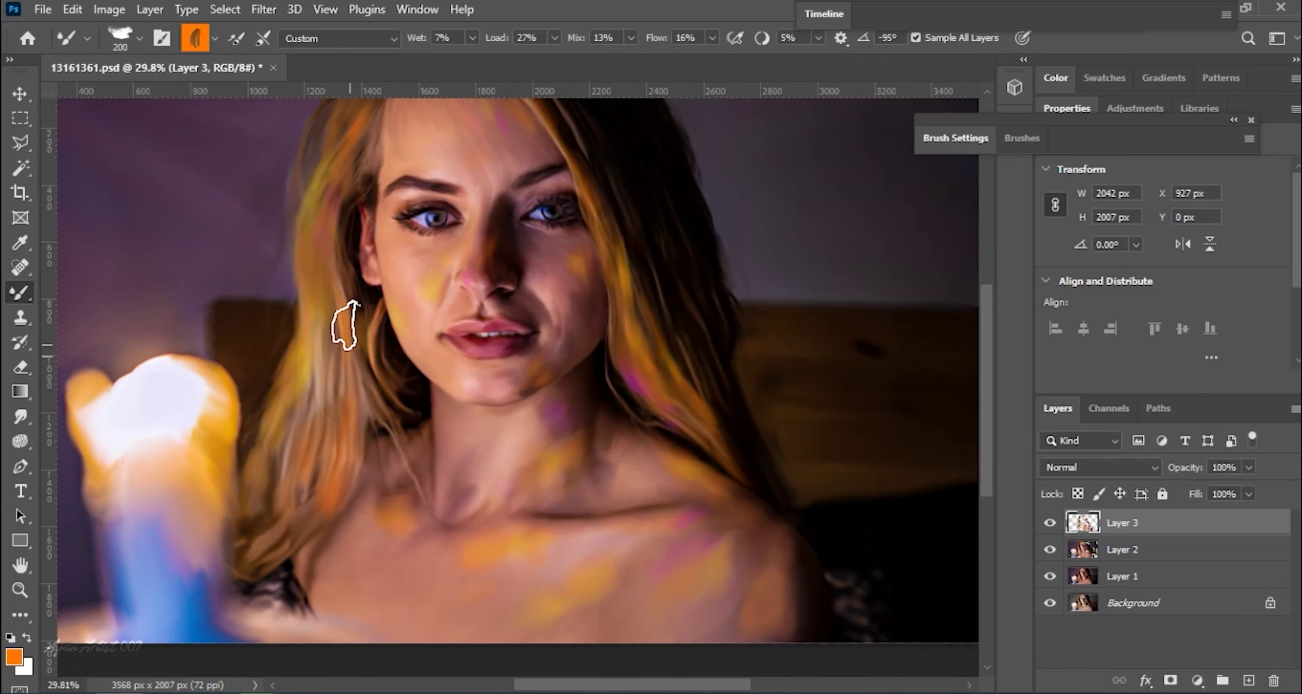
pyautogui.scroll(2, 333, 298)
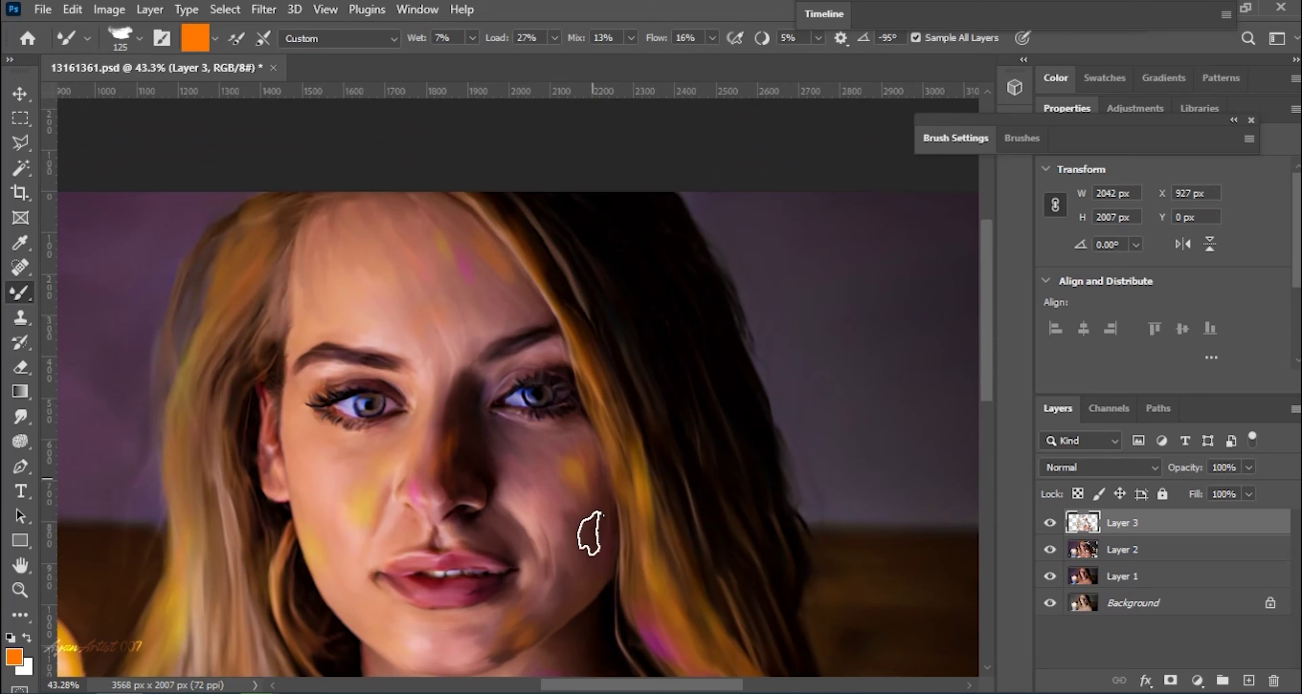
pyautogui.scroll(2, 614, 460)
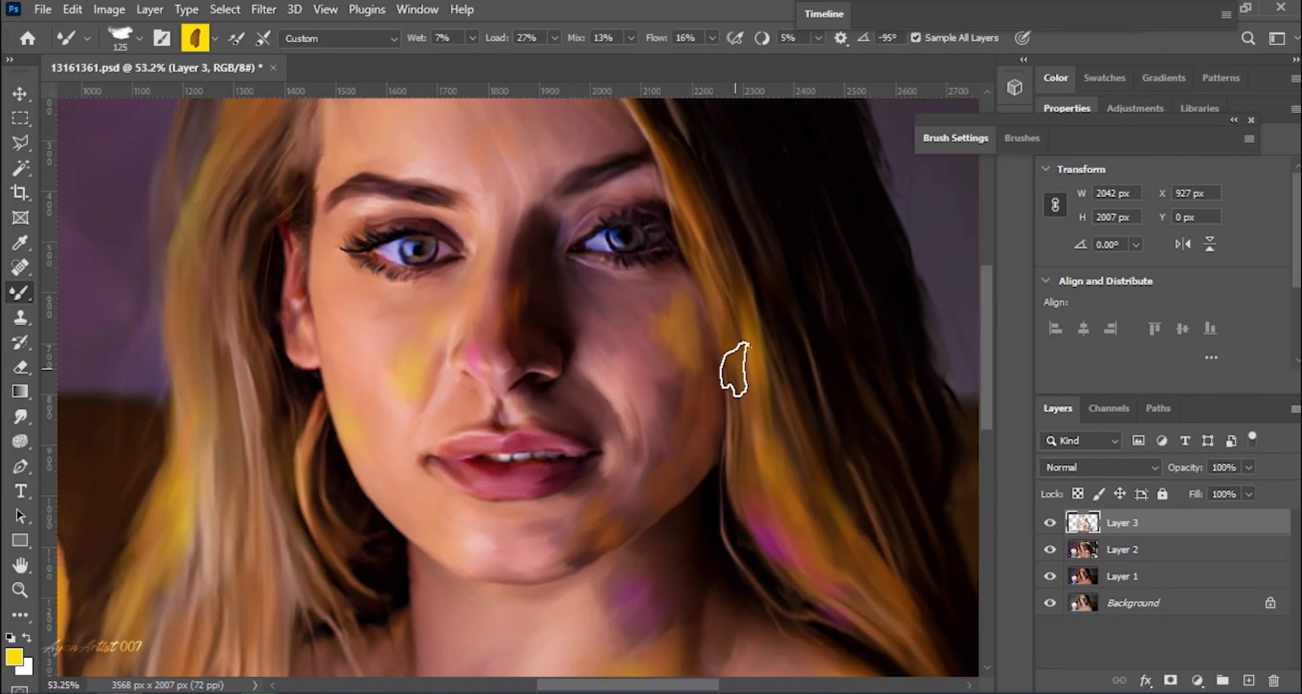
pyautogui.press('e')
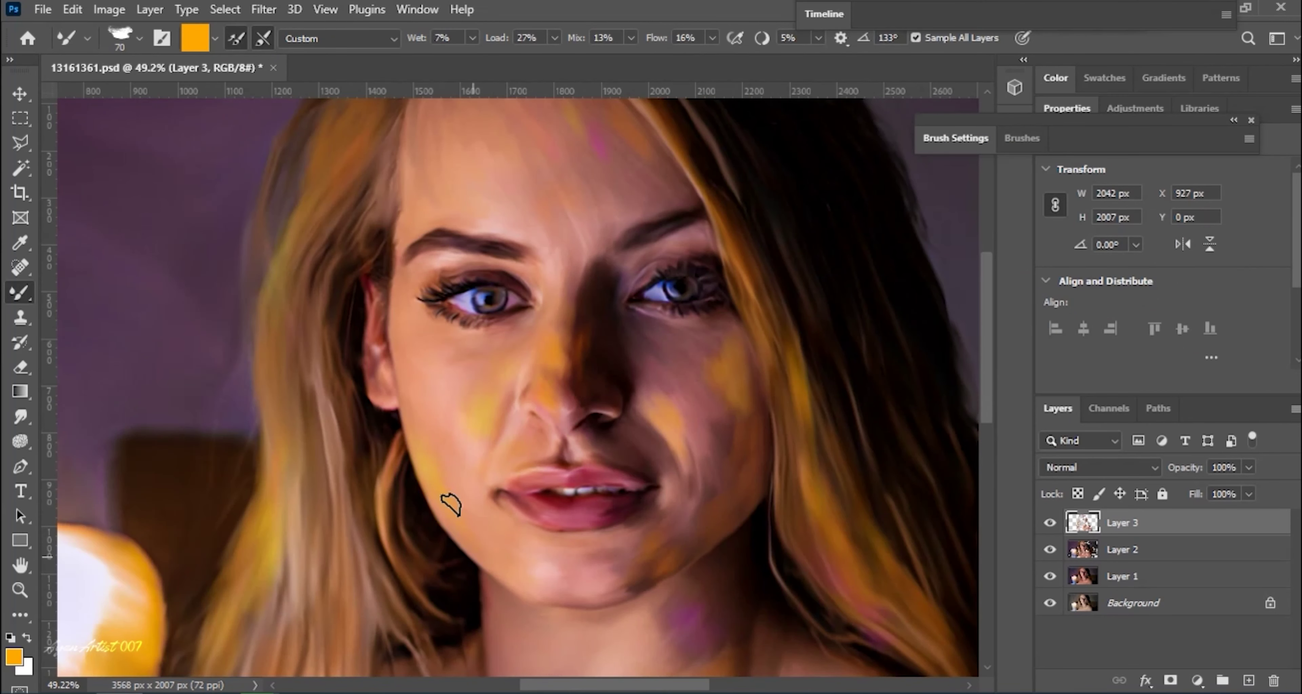
pyautogui.click(25, 658)
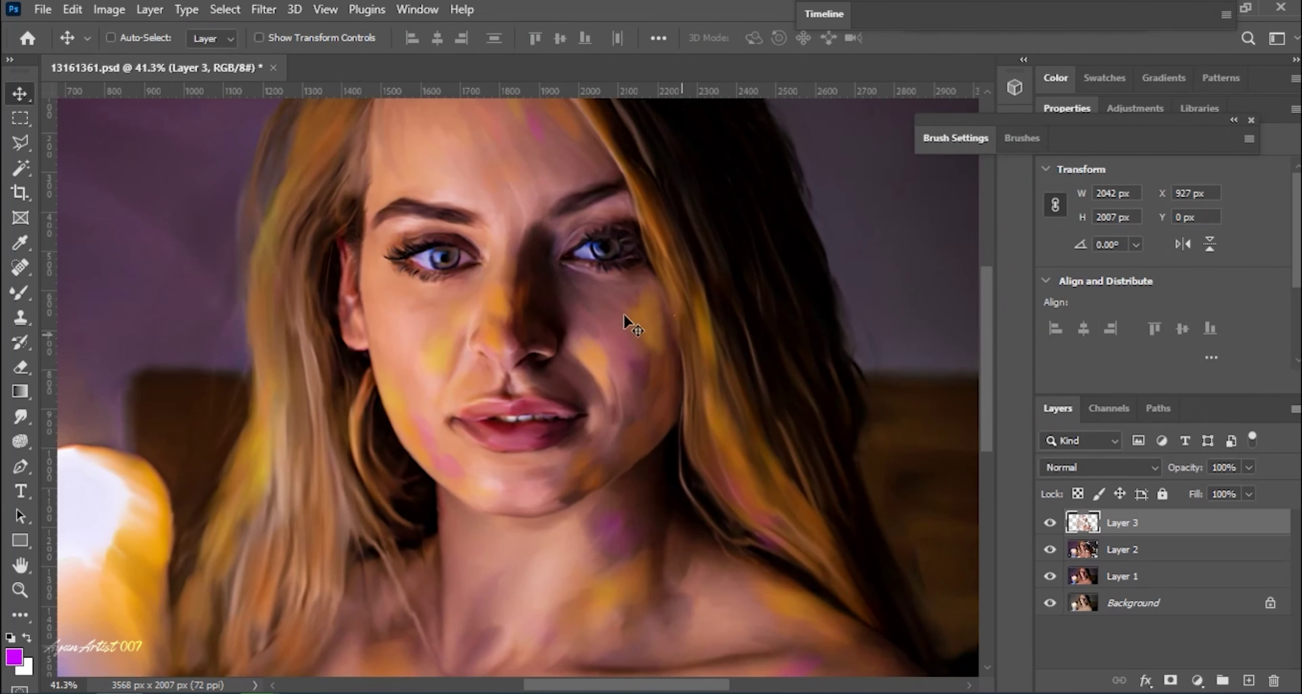
# Sample a purple colour and streak yellow paint across the right, lower-left and upper-left background.
pyautogui.click(1050, 523)
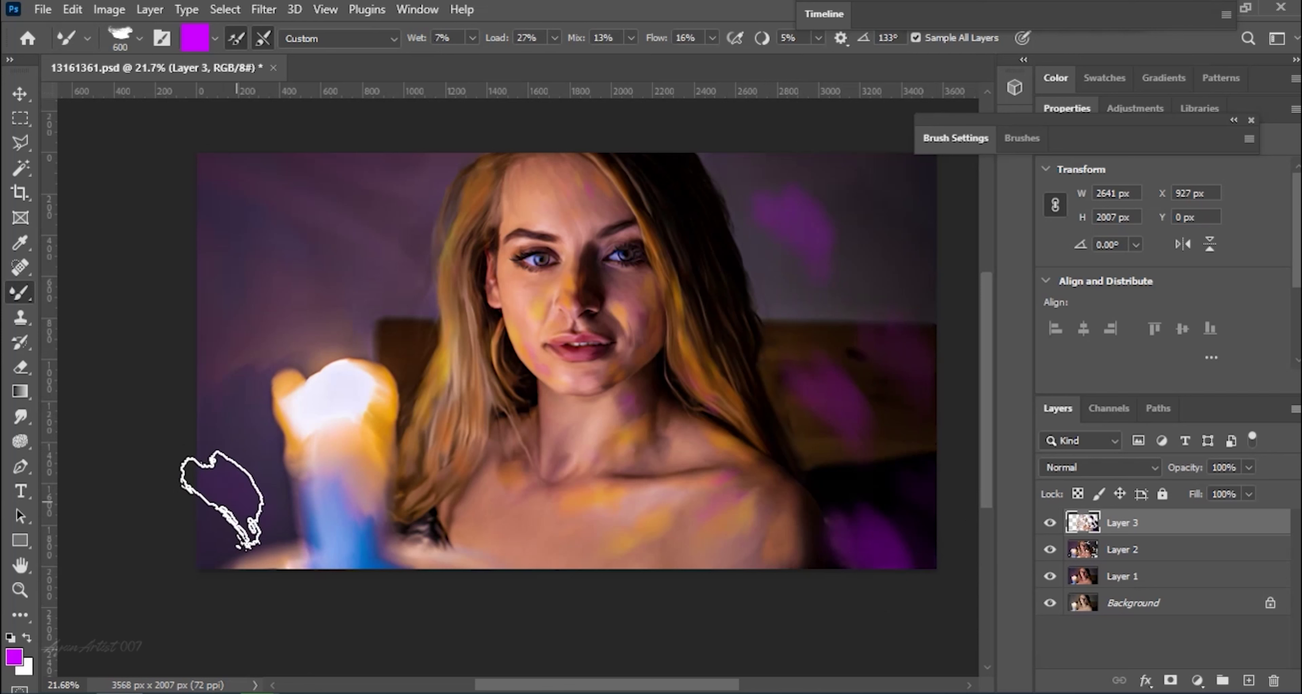
pyautogui.press('i')
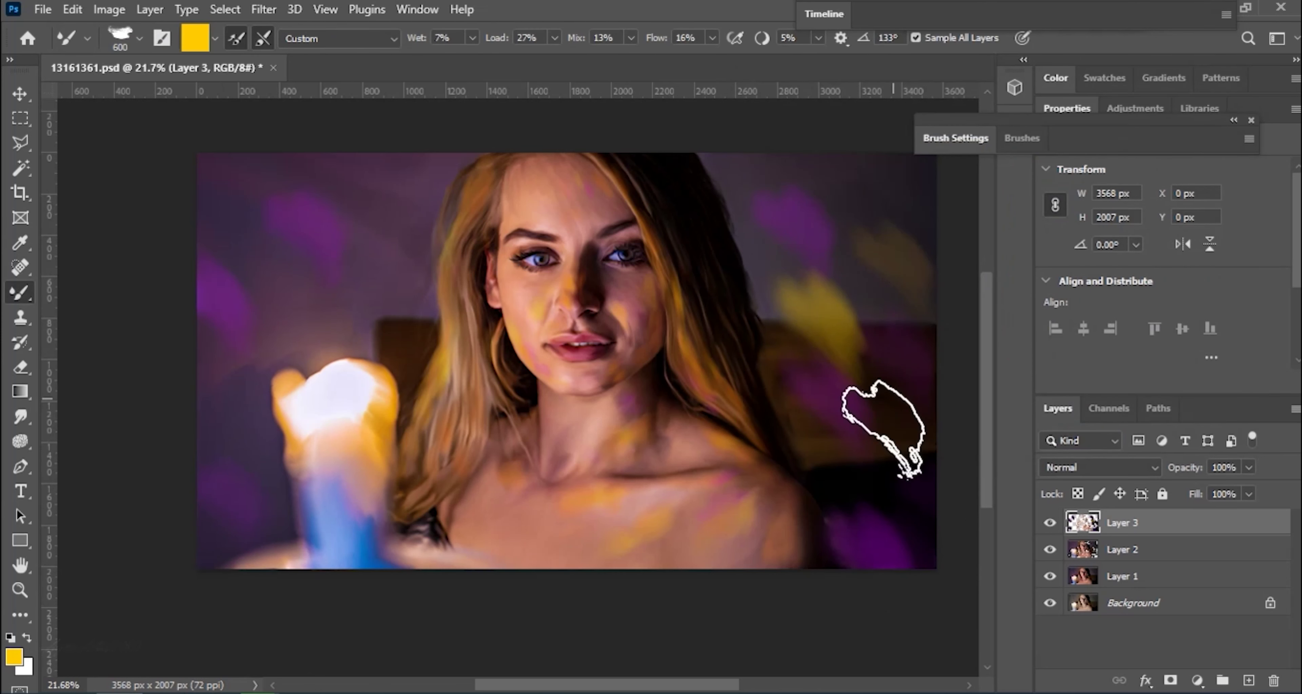
pyautogui.moveTo(815, 371); pyautogui.dragTo(819, 190)
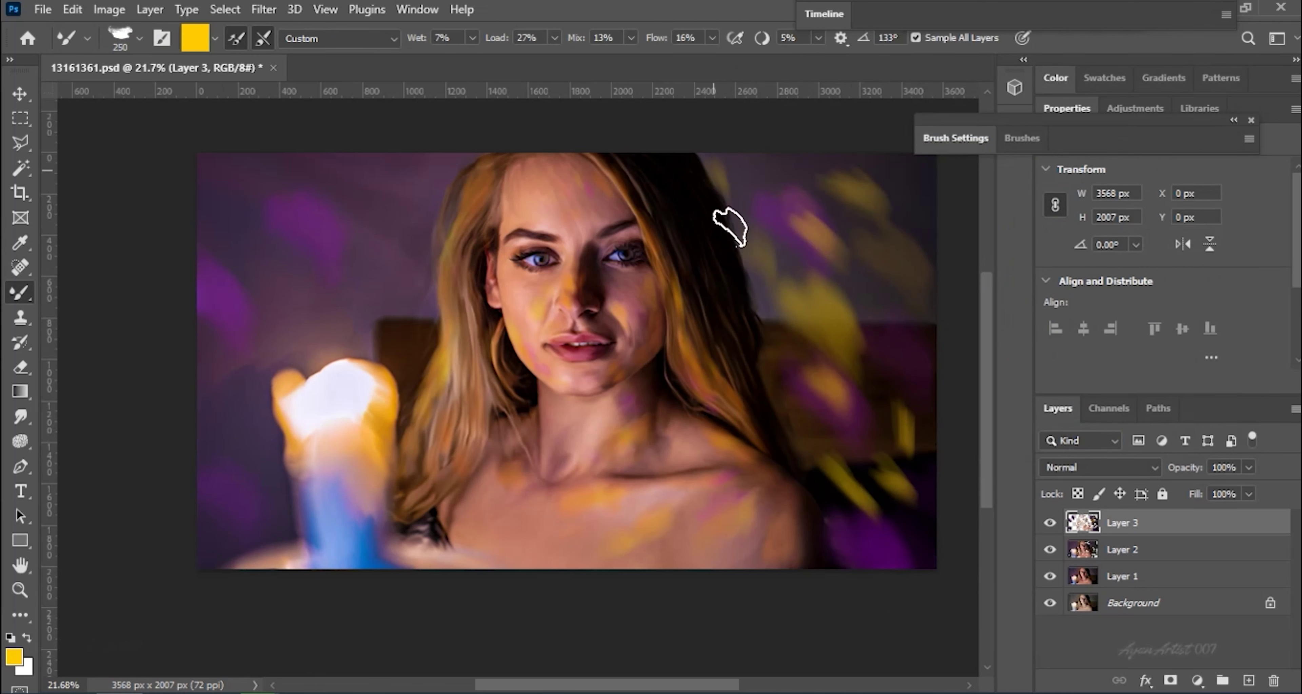
pyautogui.press(']')
pyautogui.moveTo(285, 530)
pyautogui.mouseDown()
pyautogui.moveTo(217, 552)
pyautogui.moveTo(253, 529)
pyautogui.moveTo(238, 421)
pyautogui.mouseUp()
pyautogui.moveTo(935, 475); pyautogui.dragTo(932, 412)
pyautogui.press('[')
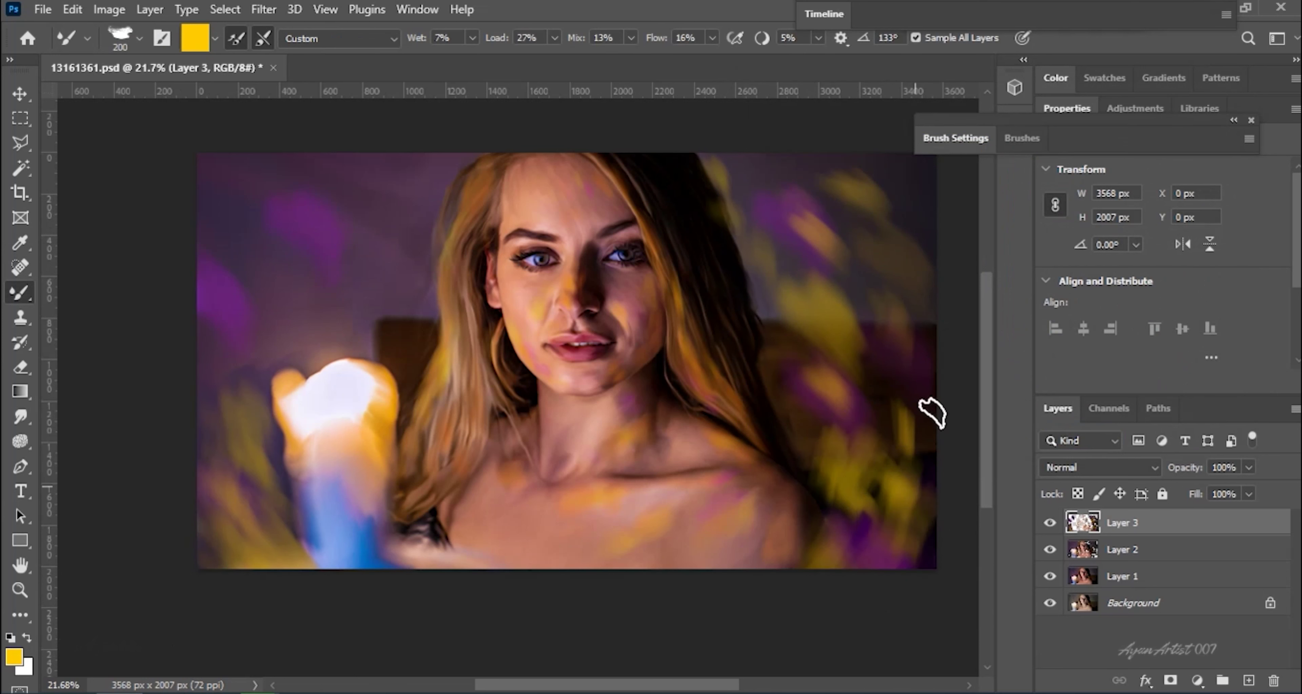
pyautogui.moveTo(899, 308)
pyautogui.mouseDown()
pyautogui.moveTo(864, 363)
pyautogui.moveTo(890, 202)
pyautogui.mouseUp()
pyautogui.press(']')
pyautogui.moveTo(228, 300)
pyautogui.mouseDown()
pyautogui.moveTo(209, 436)
pyautogui.moveTo(282, 319)
pyautogui.moveTo(326, 209)
pyautogui.moveTo(337, 319)
pyautogui.moveTo(416, 174)
pyautogui.moveTo(411, 316)
pyautogui.mouseUp()
pyautogui.press(']')
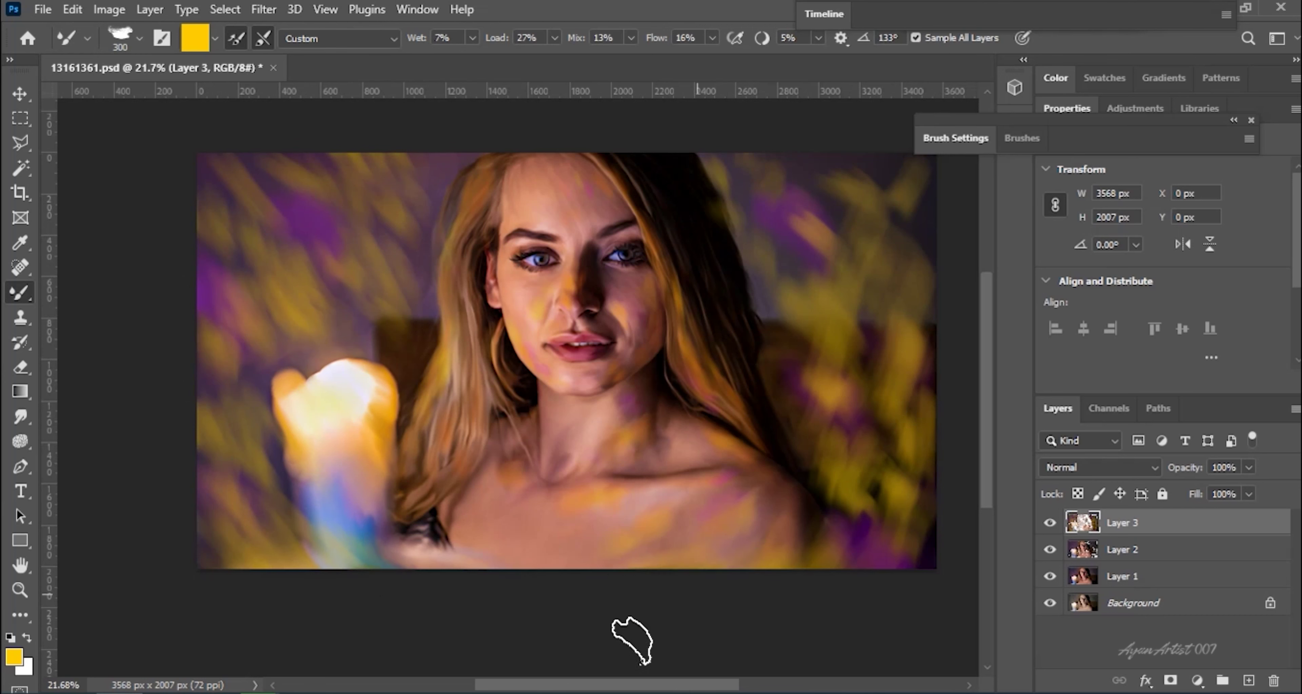
# Switch through orange to cyan and add cyan strokes to the lower-left and upper-right background.
pyautogui.click(15, 657)
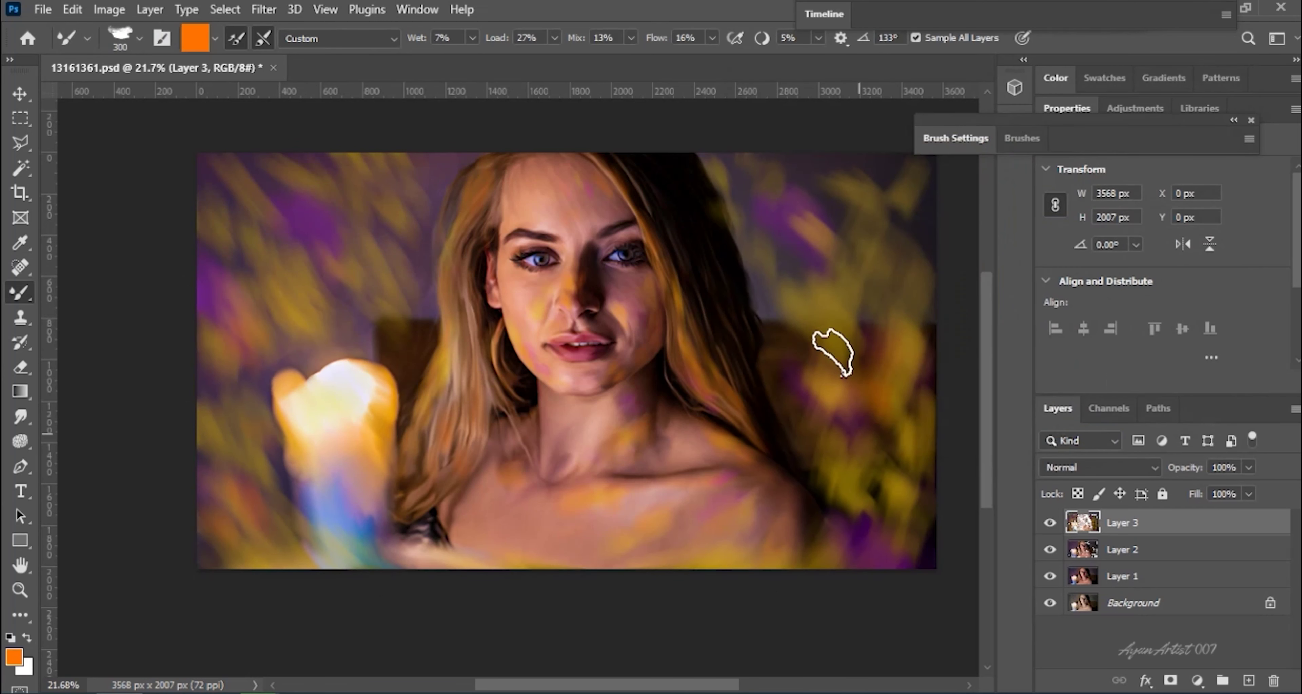
pyautogui.click(14, 656)
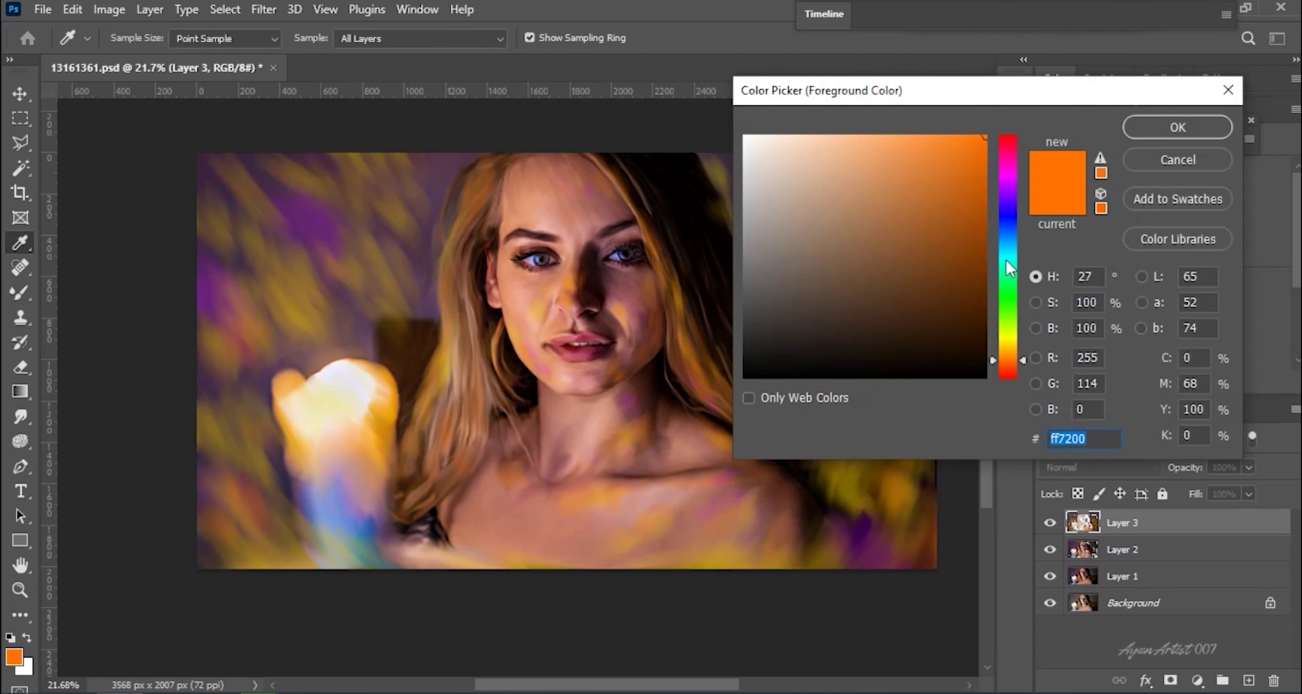
pyautogui.moveTo(234, 457); pyautogui.dragTo(223, 409)
pyautogui.moveTo(849, 288); pyautogui.dragTo(834, 253)
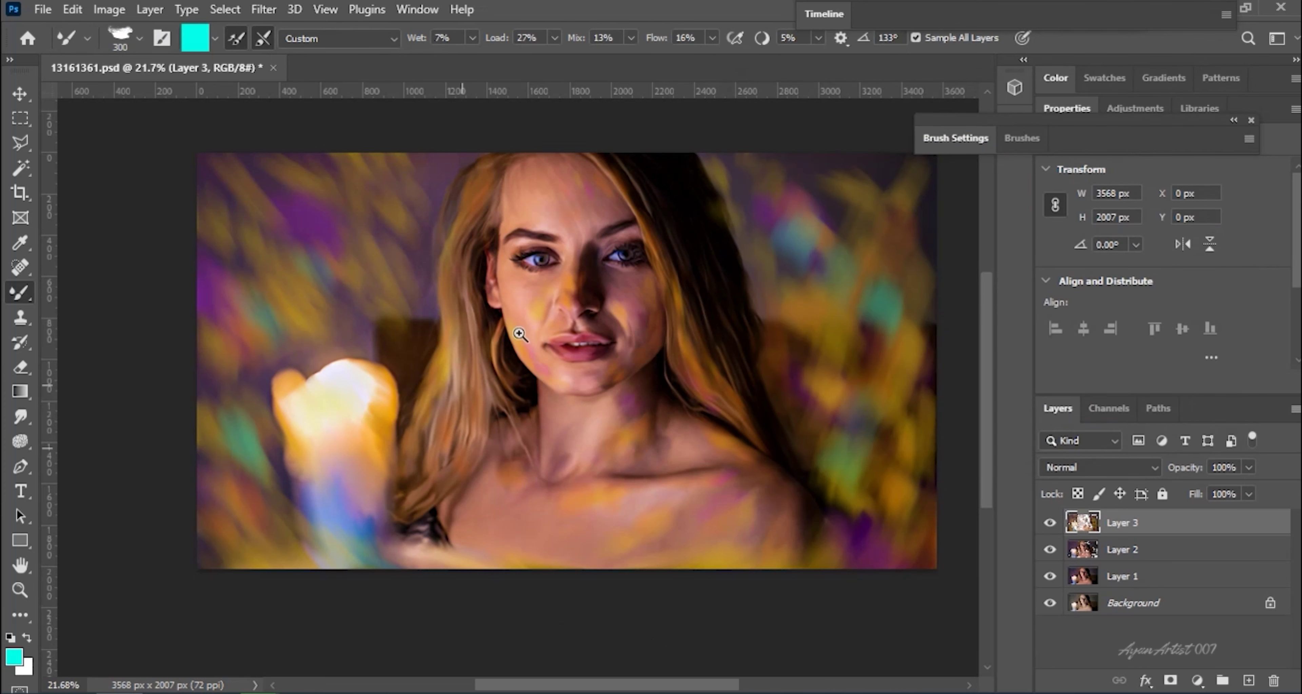
# Apply the Stylize > Oil Paint filter to Layer 4.
pyautogui.press('v')
pyautogui.click(264, 9)
pyautogui.click(545, 465)
pyautogui.click(965, 64)
pyautogui.press('z')
pyautogui.scroll(5, 669, 362)
# In the Camera Raw Filter on Layer 4, raise contrast and highlights, brighten whites and deepen shadows.
pyautogui.hotkey('ctrl', '0')
pyautogui.press('v')
pyautogui.click(263, 9)
pyautogui.click(407, 171)
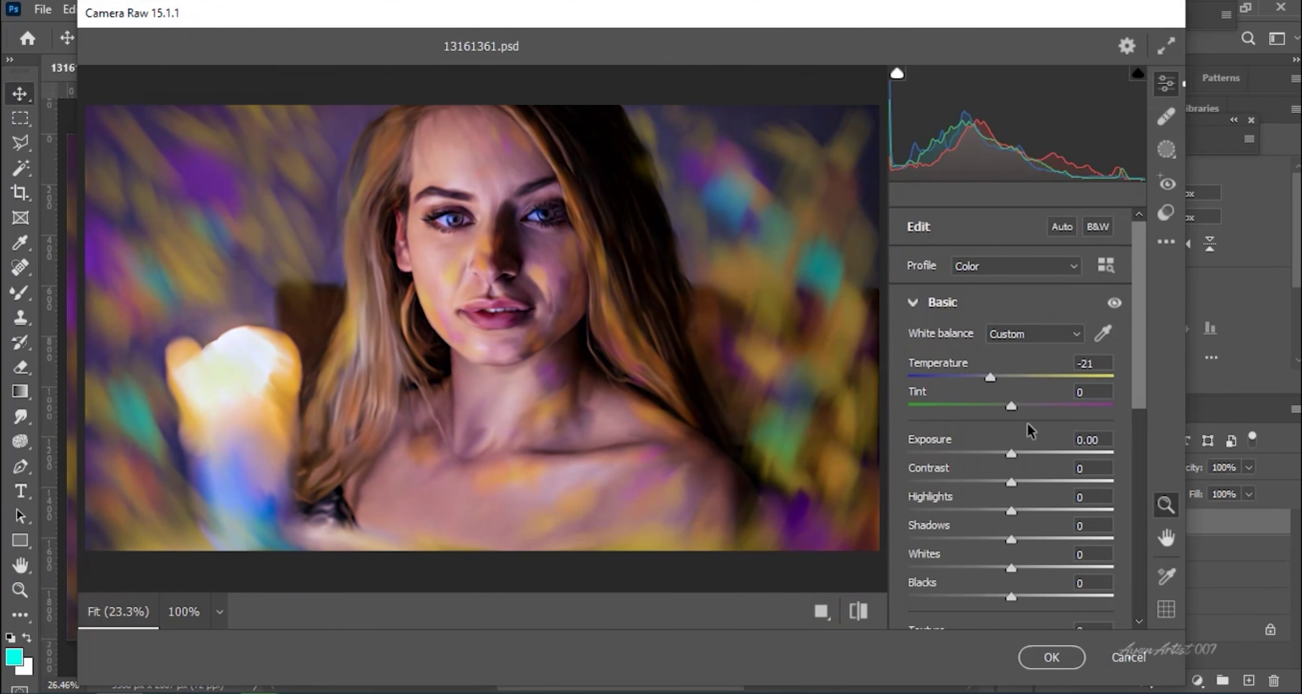
pyautogui.moveTo(1021, 470)
pyautogui.mouseDown()
pyautogui.moveTo(1023, 500)
pyautogui.moveTo(1006, 500)
pyautogui.mouseUp()
pyautogui.moveTo(1034, 554)
pyautogui.mouseDown()
pyautogui.moveTo(1054, 554)
pyautogui.moveTo(981, 541)
pyautogui.moveTo(1053, 559)
pyautogui.moveTo(991, 587)
pyautogui.mouseUp()
# Add a slight darkening vignette, apply the Camera Raw grade, and add a Hue/Saturation adjustment layer.
pyautogui.scroll(-2, 997, 540)
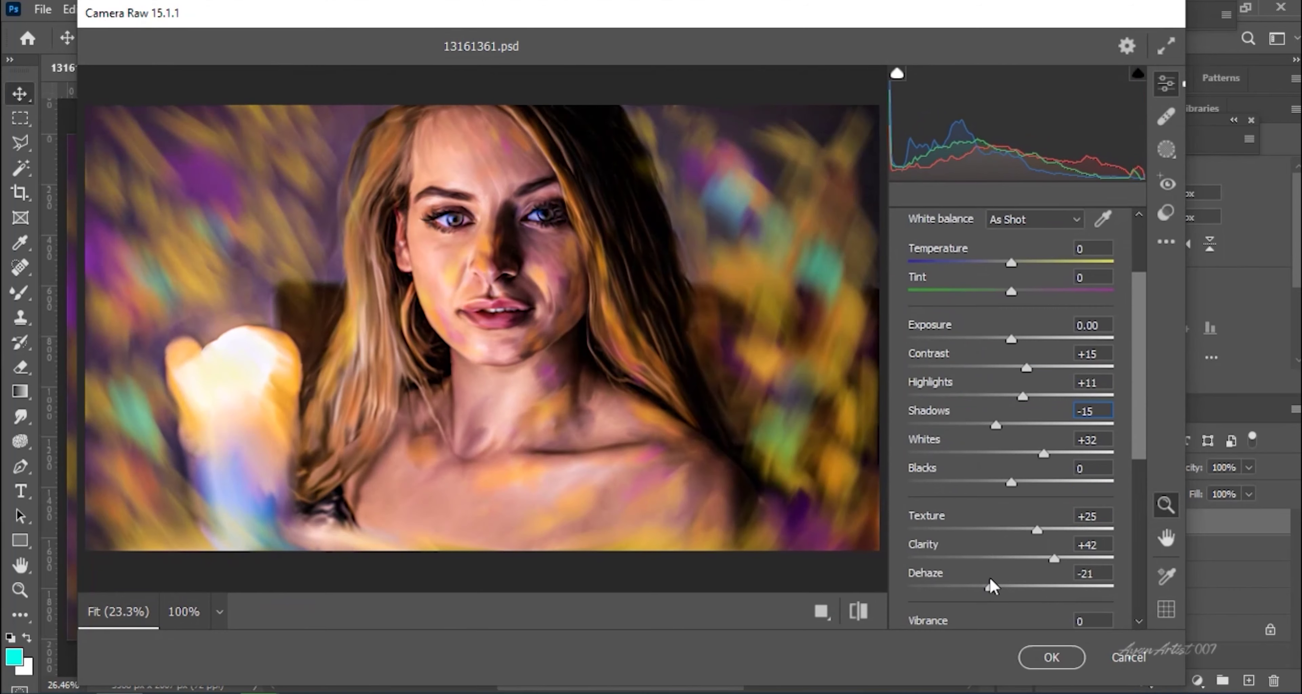
pyautogui.click(639, 271)
pyautogui.click(602, 311)
pyautogui.moveTo(991, 587); pyautogui.dragTo(993, 587)
pyautogui.scroll(-4, 1038, 490)
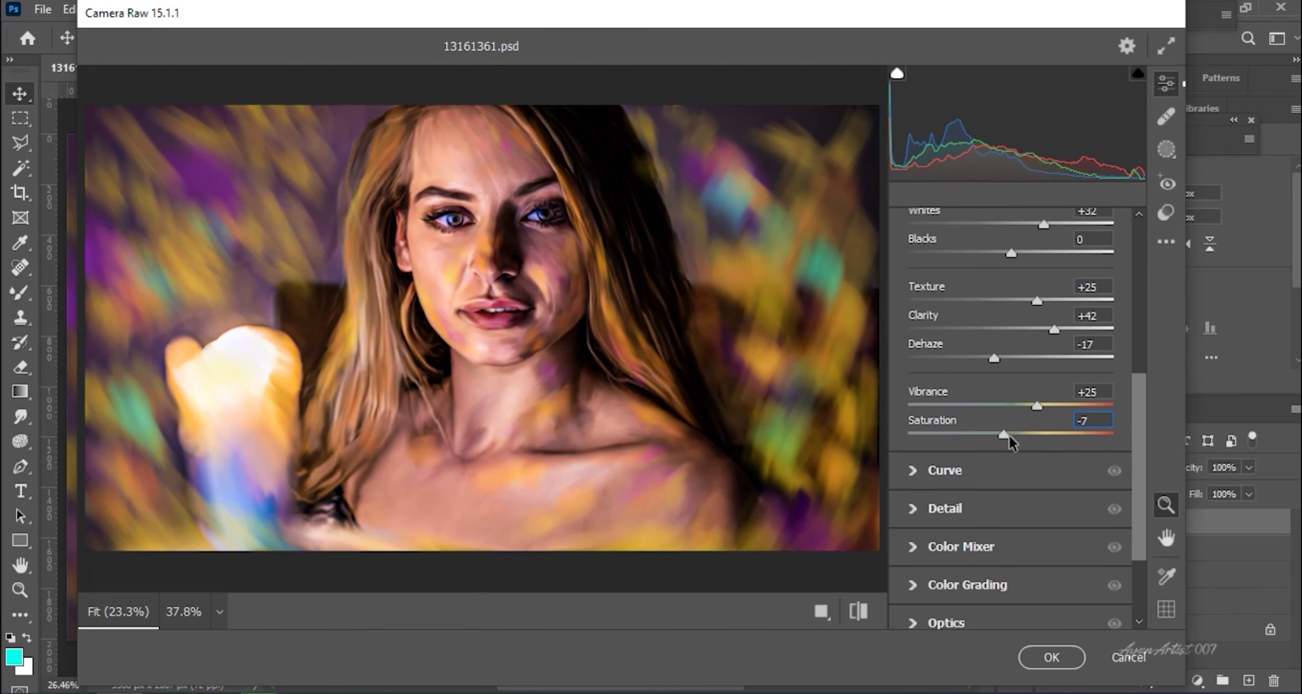
pyautogui.scroll(-5, 1048, 409)
pyautogui.click(950, 331)
pyautogui.moveTo(1008, 419); pyautogui.dragTo(997, 424)
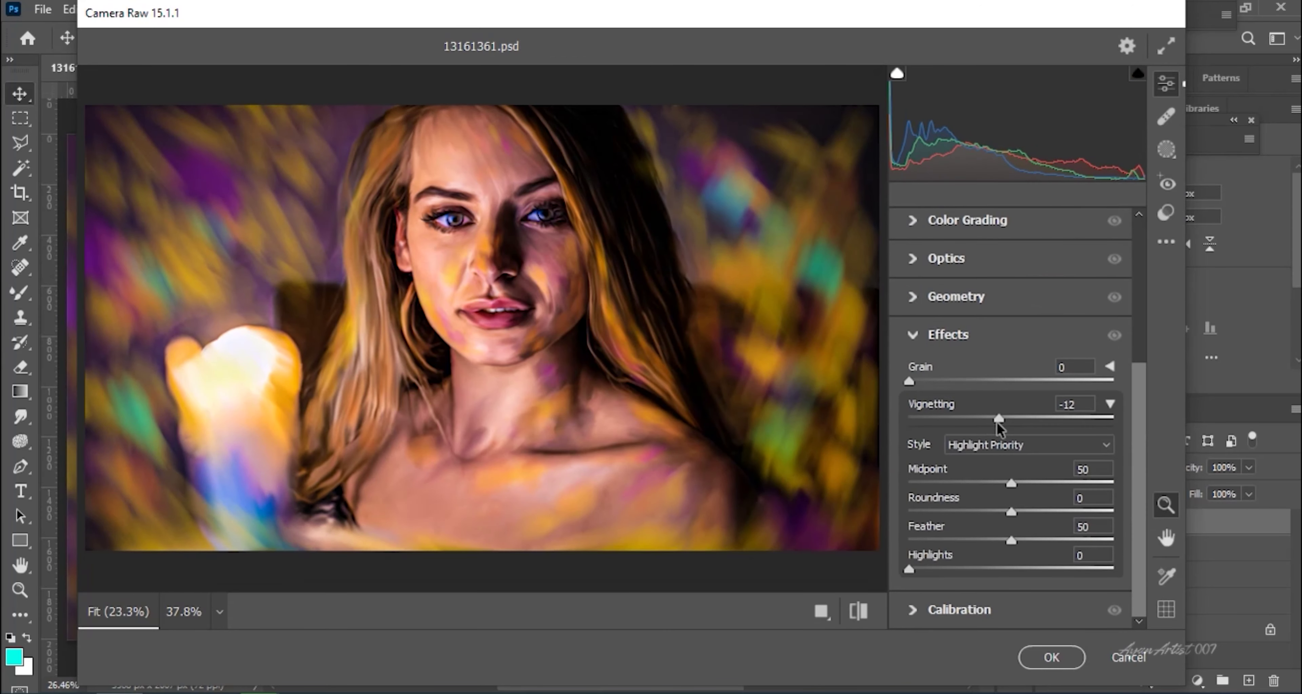
pyautogui.press('Return')
pyautogui.click(1196, 680)
# Set Hue/Saturation to -100 and ready a textured brush painting black on its mask.
pyautogui.click(1163, 498)
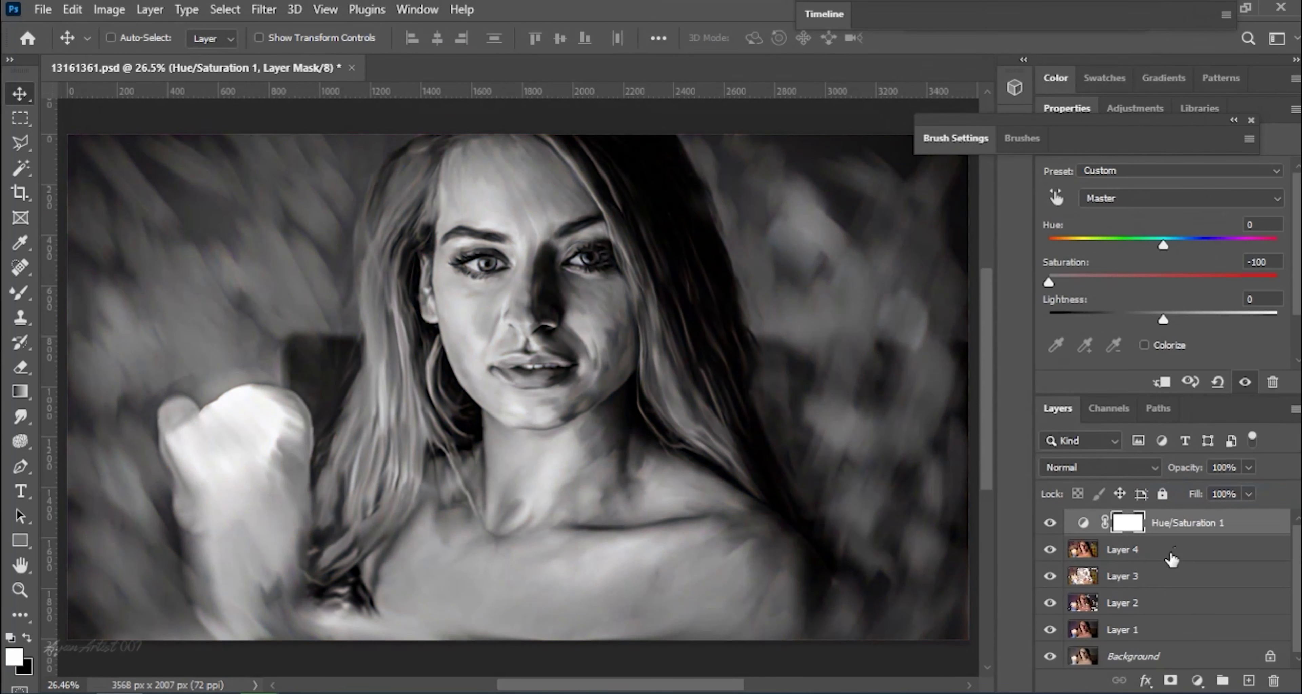
pyautogui.press('b')
pyautogui.press('d')
pyautogui.press('x')
pyautogui.rightClick(474, 316)
pyautogui.press('x')
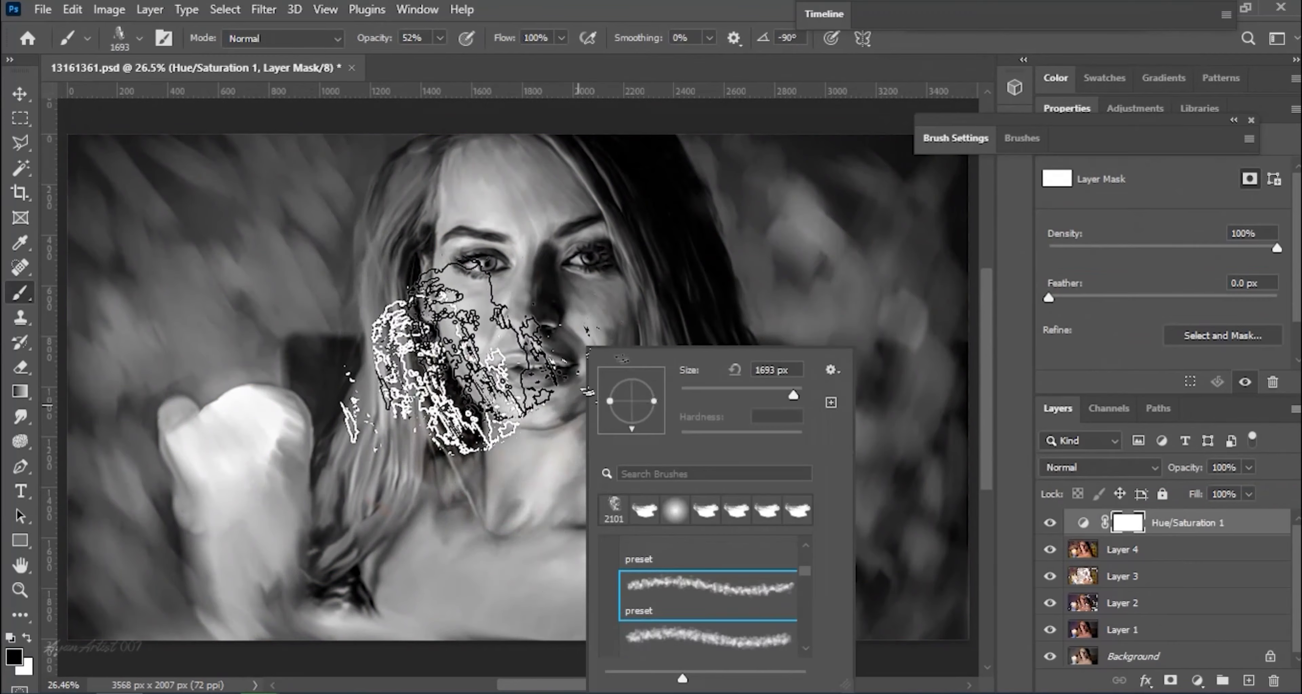
pyautogui.doubleClick(697, 604)
pyautogui.scroll(-1, 581, 354)
pyautogui.rightClick(690, 344)
# Paint black on the mask to restore colour to the face, right background, left background and hair.
pyautogui.moveTo(581, 303); pyautogui.dragTo(697, 430)
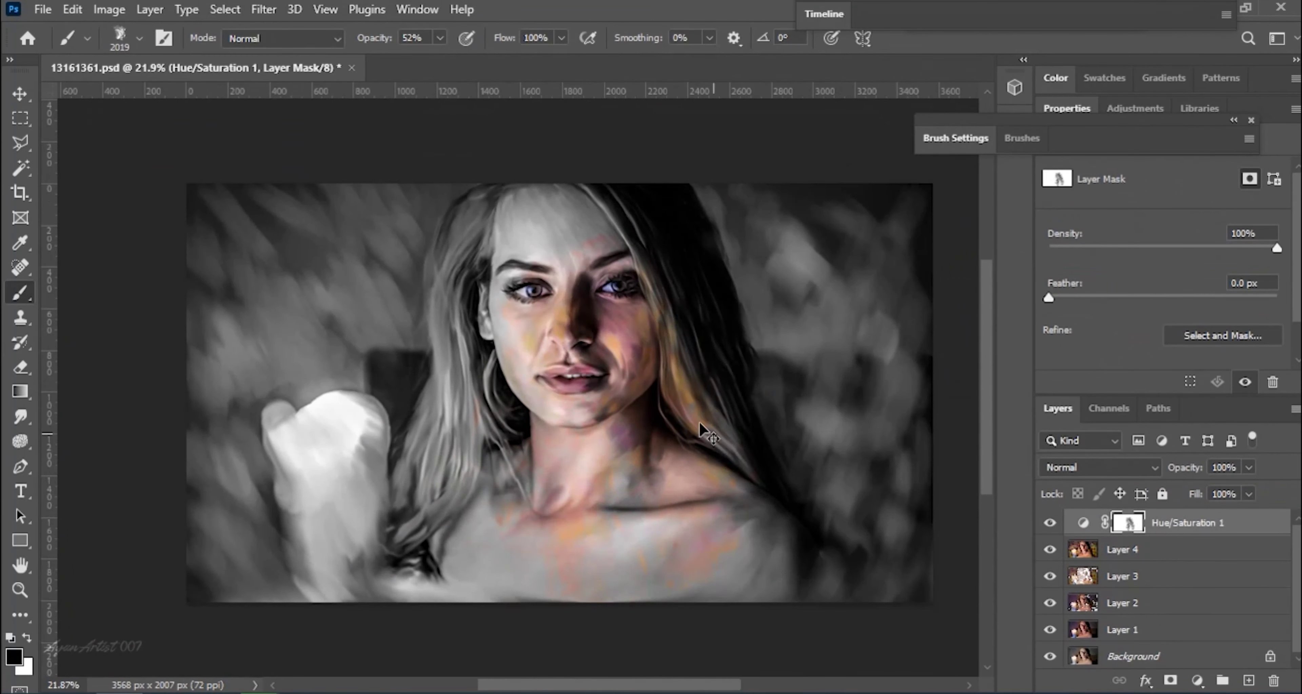
pyautogui.press('[')
pyautogui.press('[')
pyautogui.press('[')
pyautogui.moveTo(843, 364); pyautogui.dragTo(806, 415)
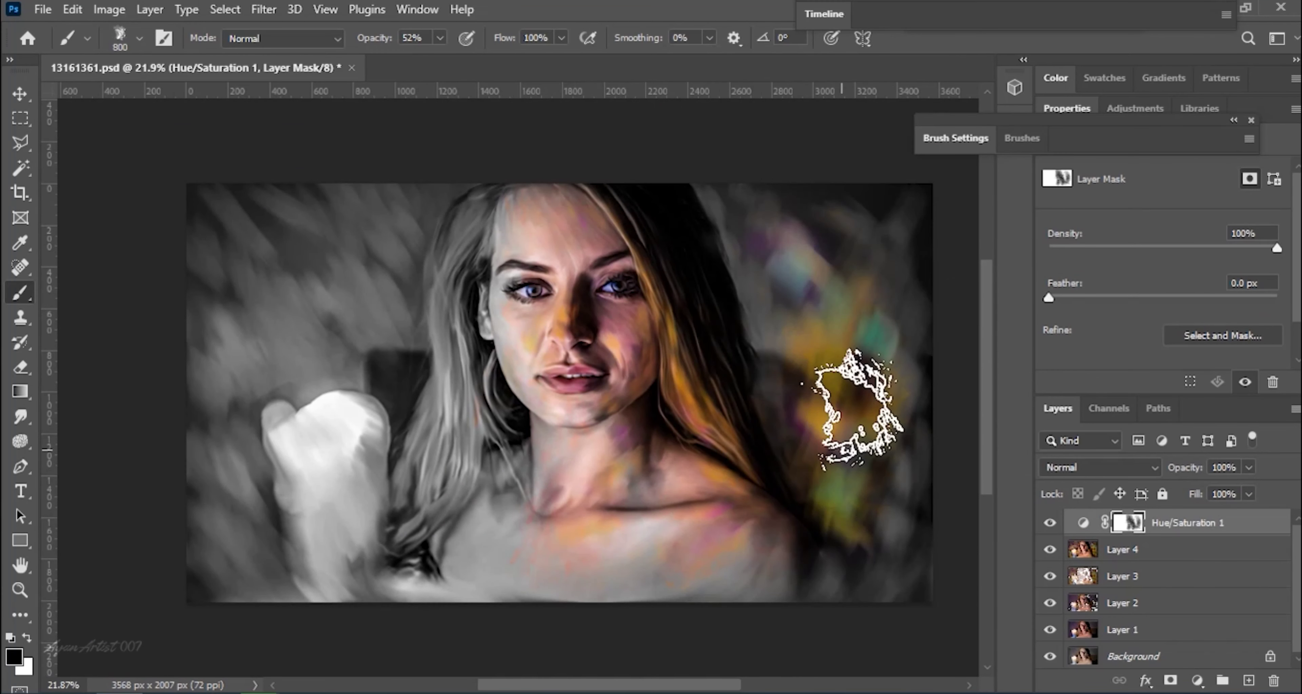
pyautogui.press('[')
pyautogui.press('[')
pyautogui.moveTo(247, 276)
pyautogui.mouseDown()
pyautogui.moveTo(306, 523)
pyautogui.moveTo(460, 235)
pyautogui.mouseUp()
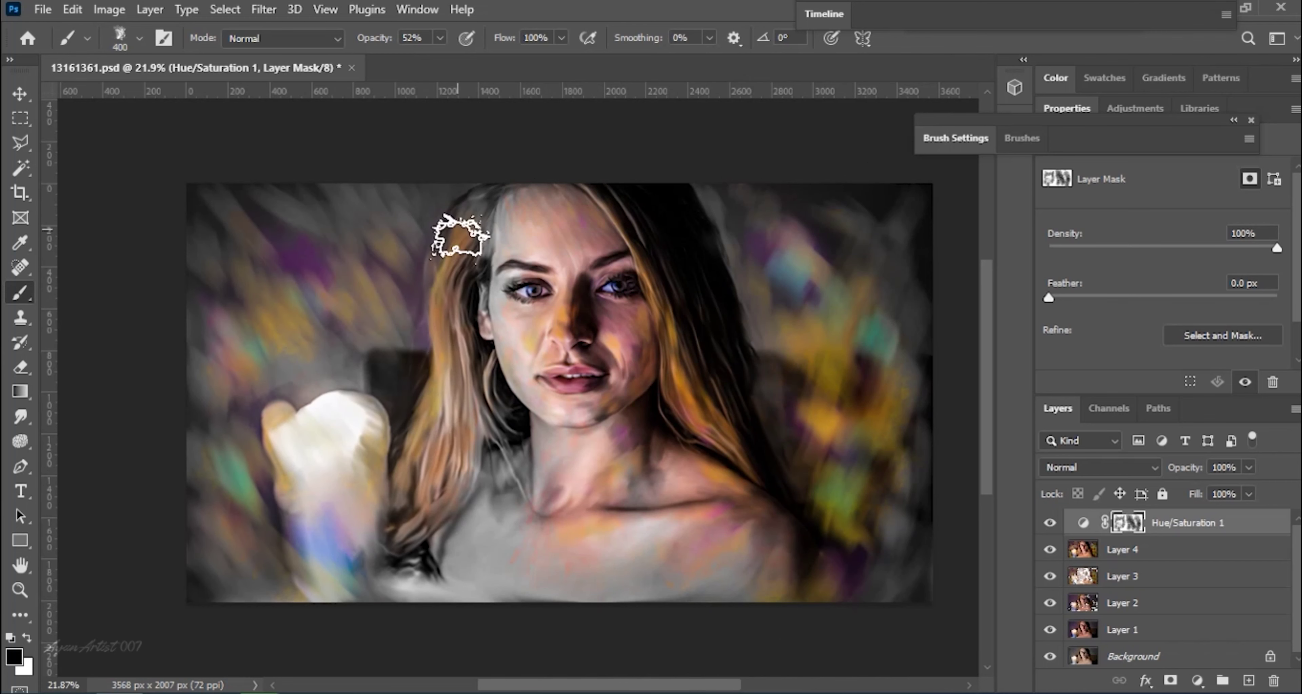
pyautogui.scroll(1, 561, 445)
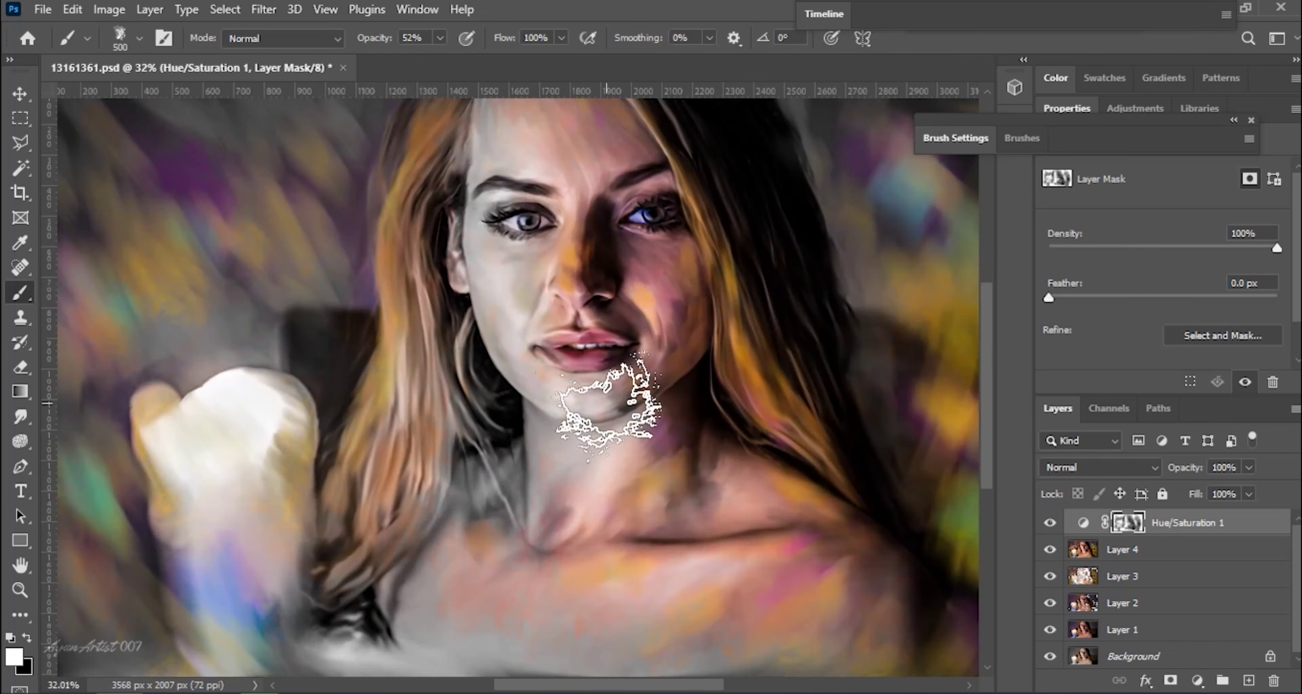
pyautogui.scroll(-1, 607, 404)
# Paint white on the mask to grey out the area below the mouth again.
pyautogui.press('x')
pyautogui.click(688, 334)
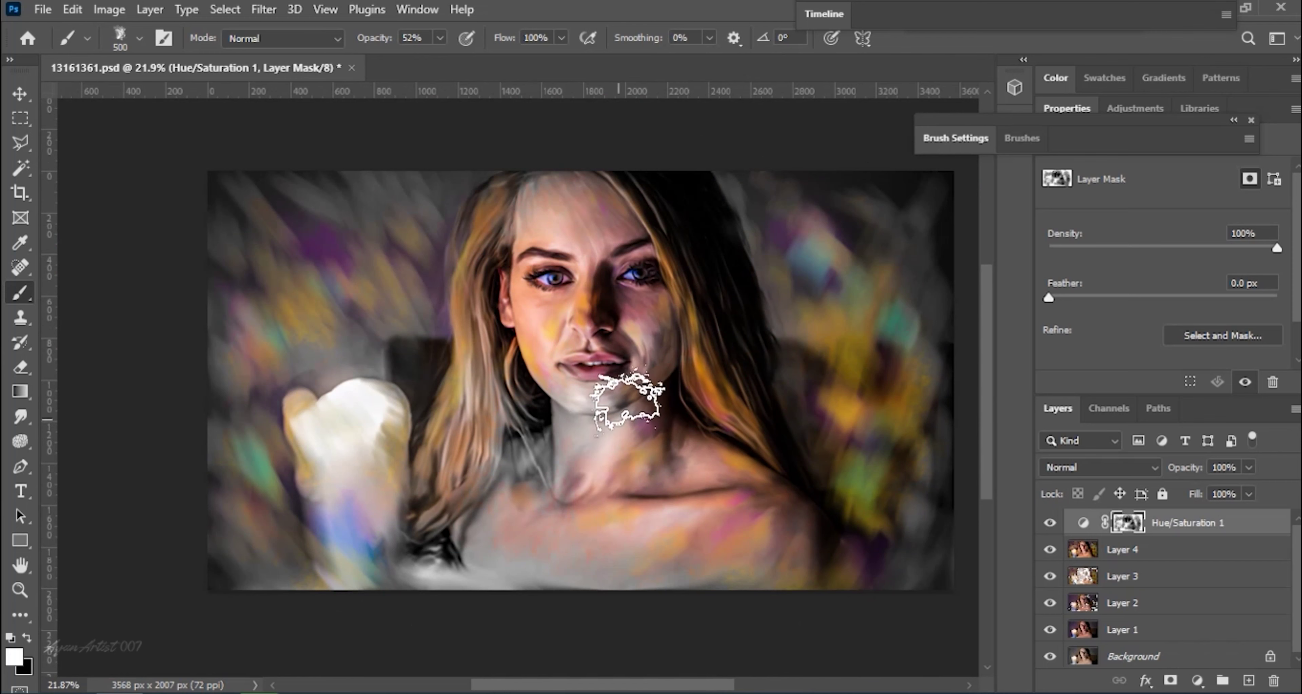
pyautogui.press('x')
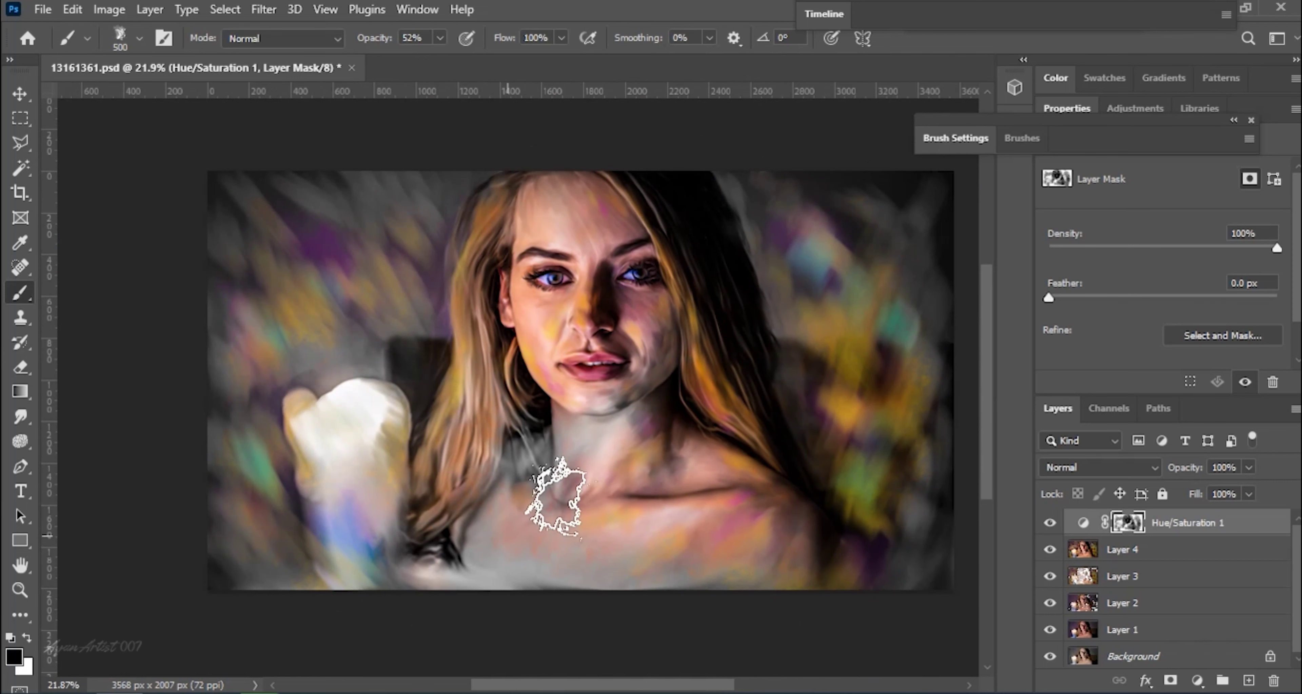
pyautogui.scroll(1, 683, 342)
pyautogui.scroll(-2, 743, 422)
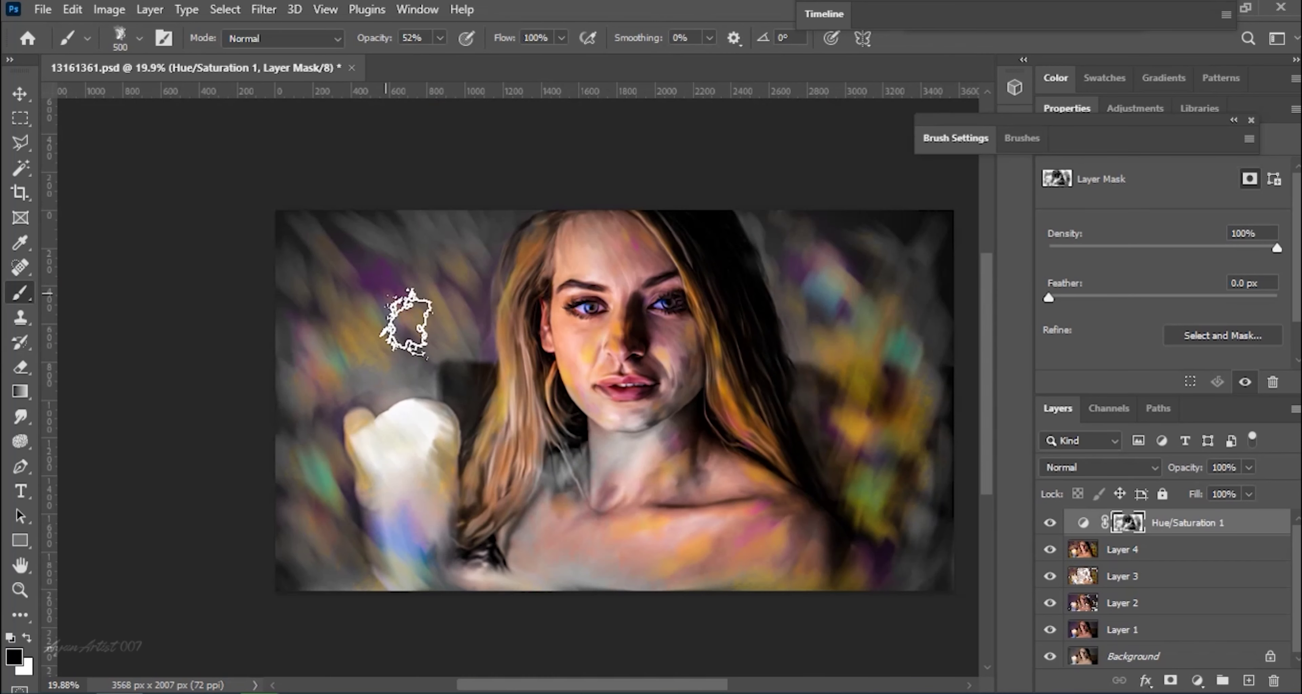
pyautogui.scroll(1, 779, 493)
pyautogui.press('x')
pyautogui.scroll(1, 599, 457)
pyautogui.press('x')
pyautogui.scroll(-1, 582, 262)
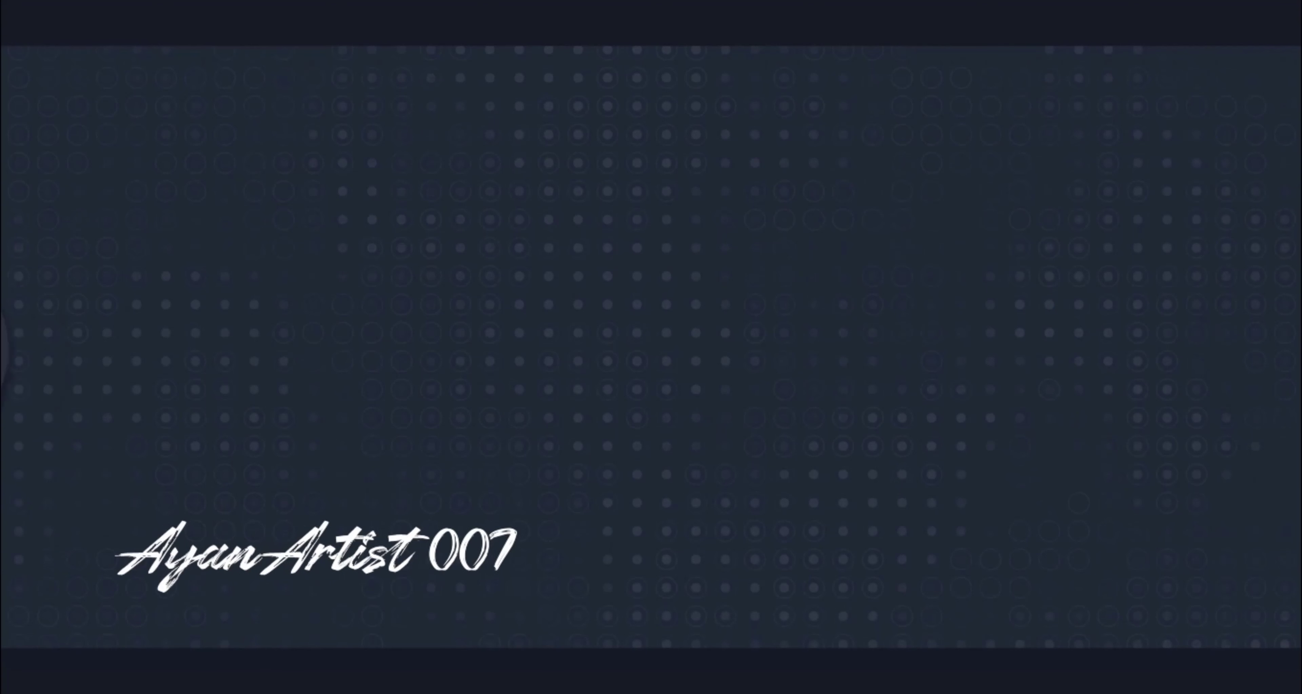